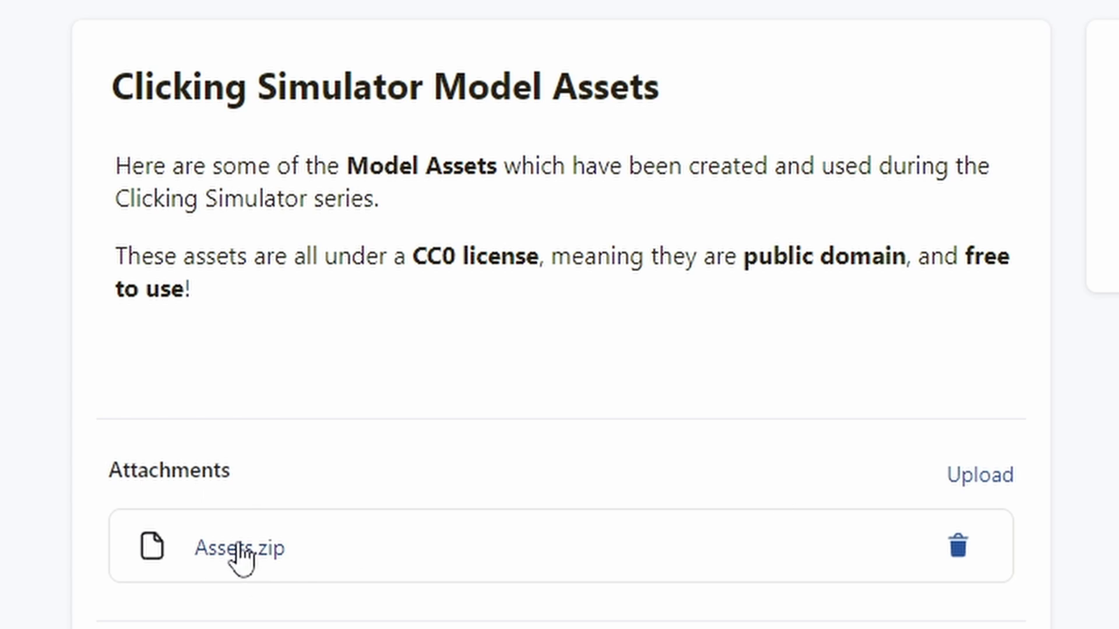
Download the Assets.zip attachment and open the Assets (1).zip archive from the New folder on the desktop.
click(259, 551)
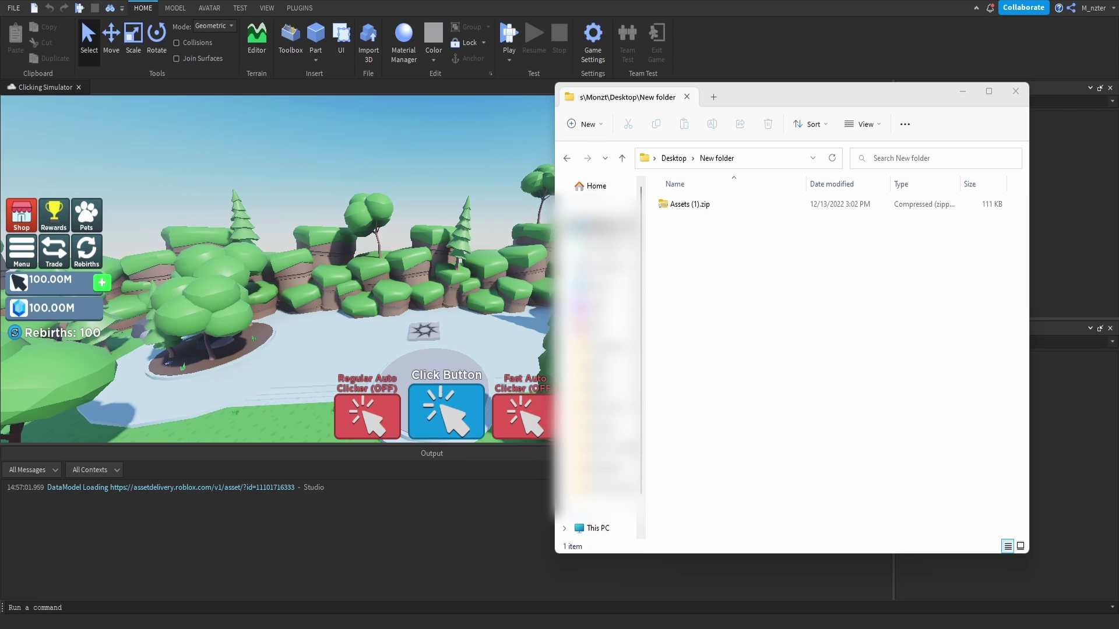
click(707, 210)
click(741, 253)
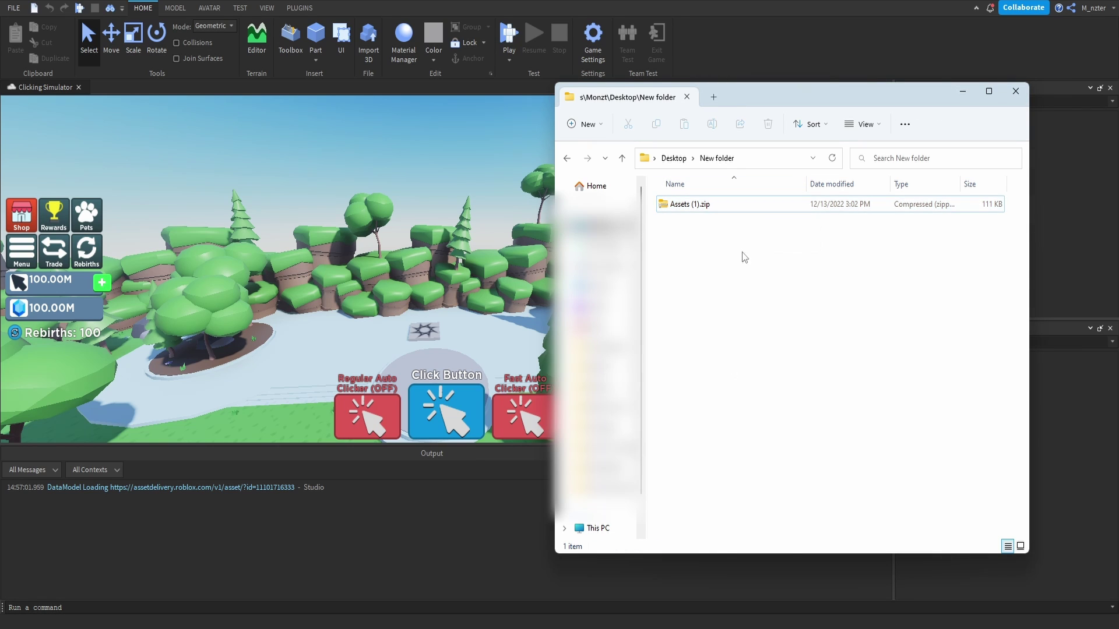
click(744, 211)
right_click(743, 211)
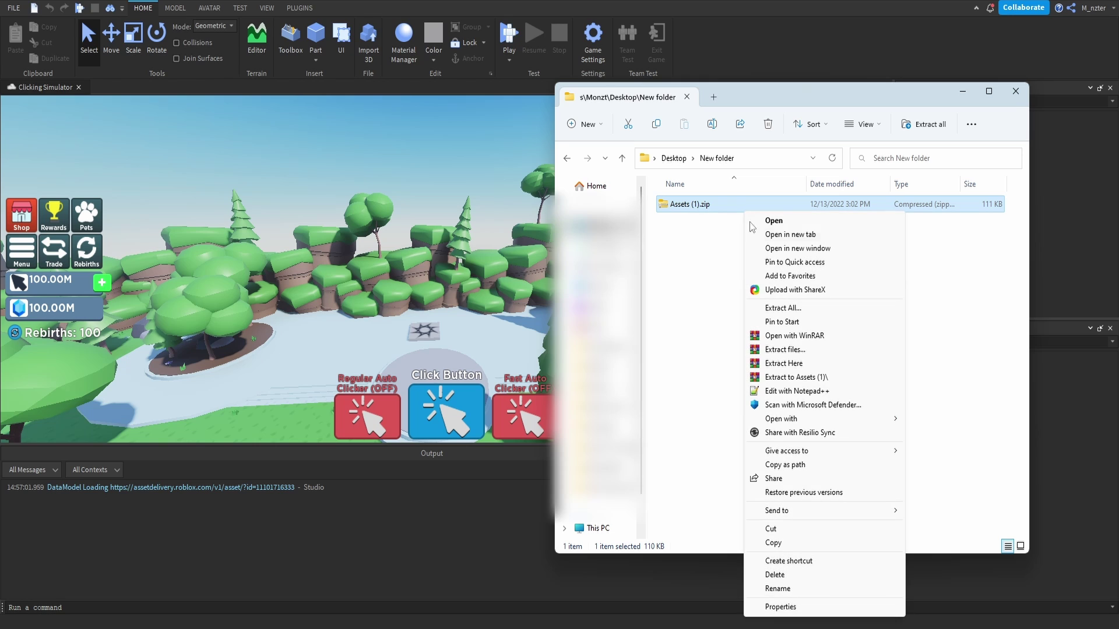
click(737, 274)
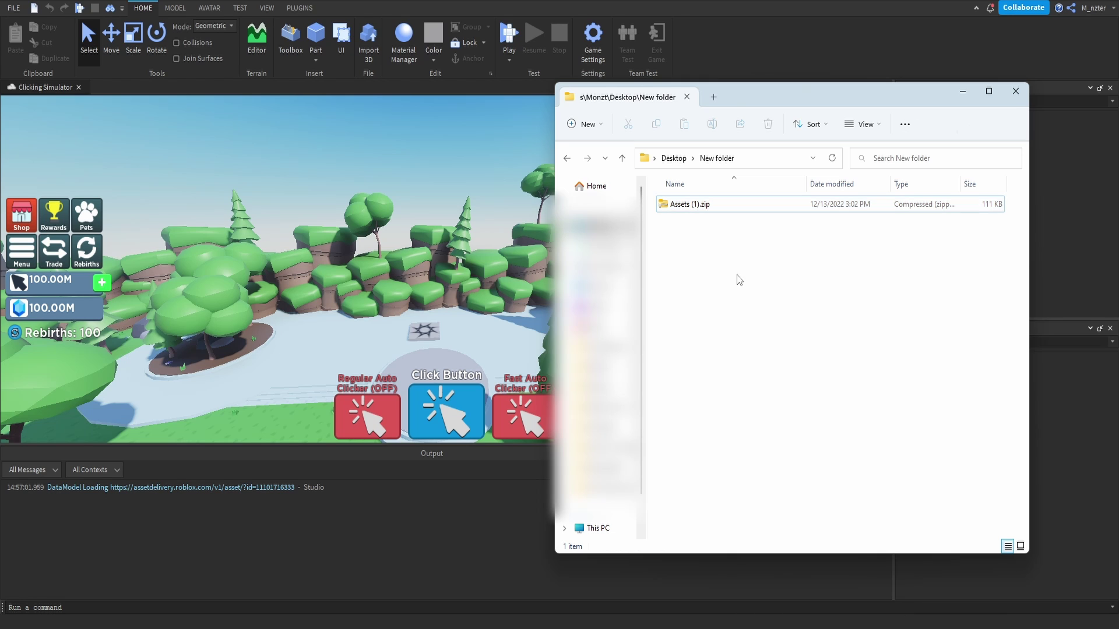
double_click(728, 205)
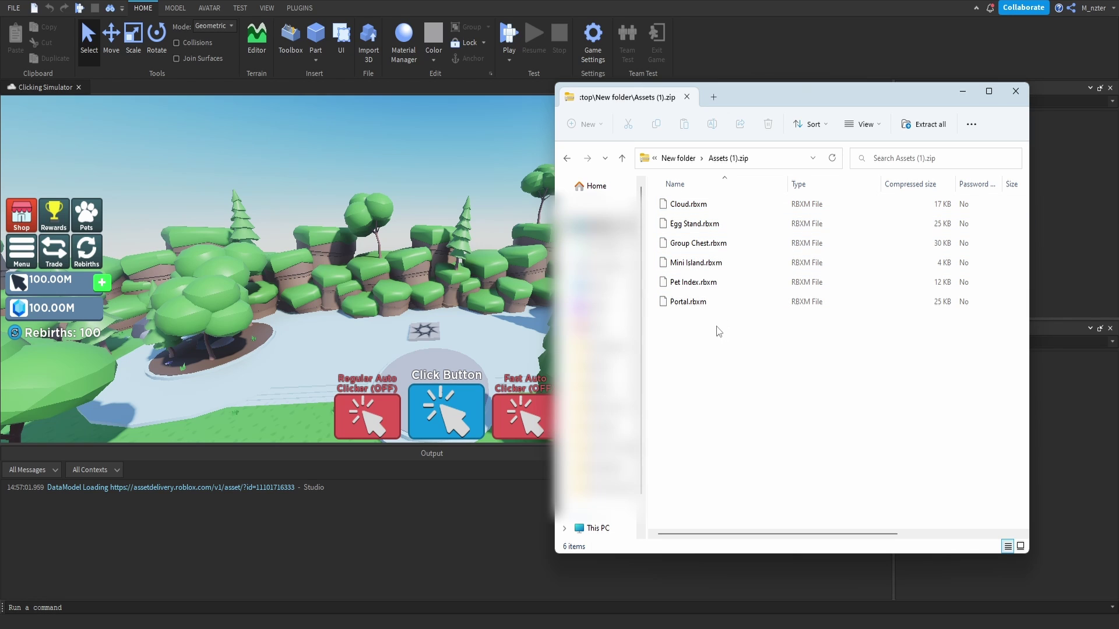
Look over the model files in the archive, then minimize the folder window and return to Roblox Studio.
drag(721, 340, 460, 245)
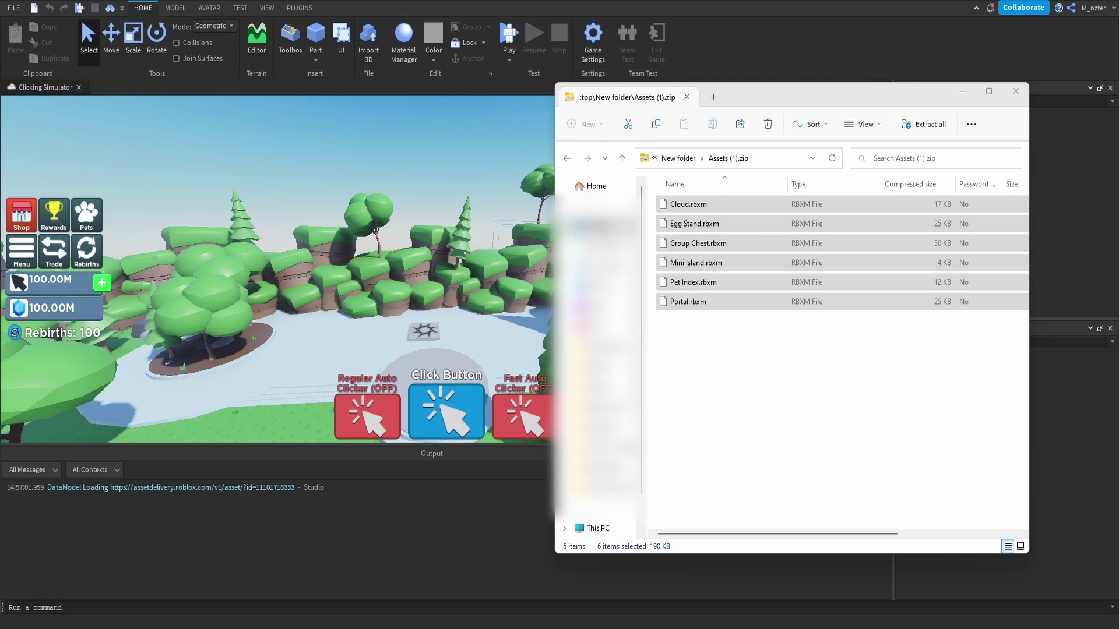
click(715, 272)
click(962, 91)
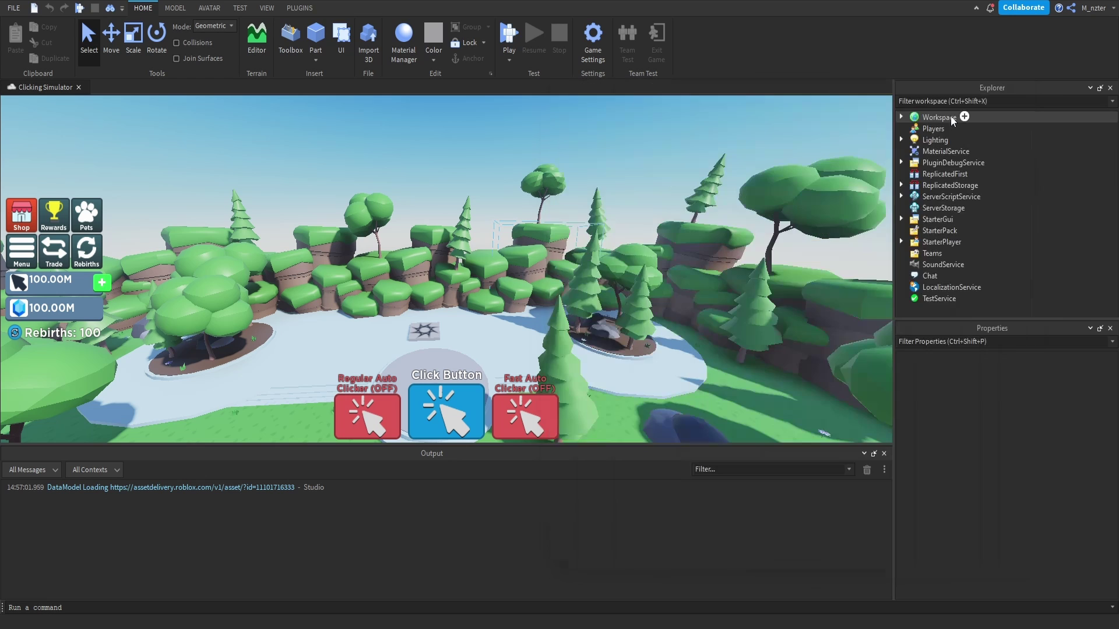
Insert the Cloud.rbxm model file into Workspace.
right_click(950, 116)
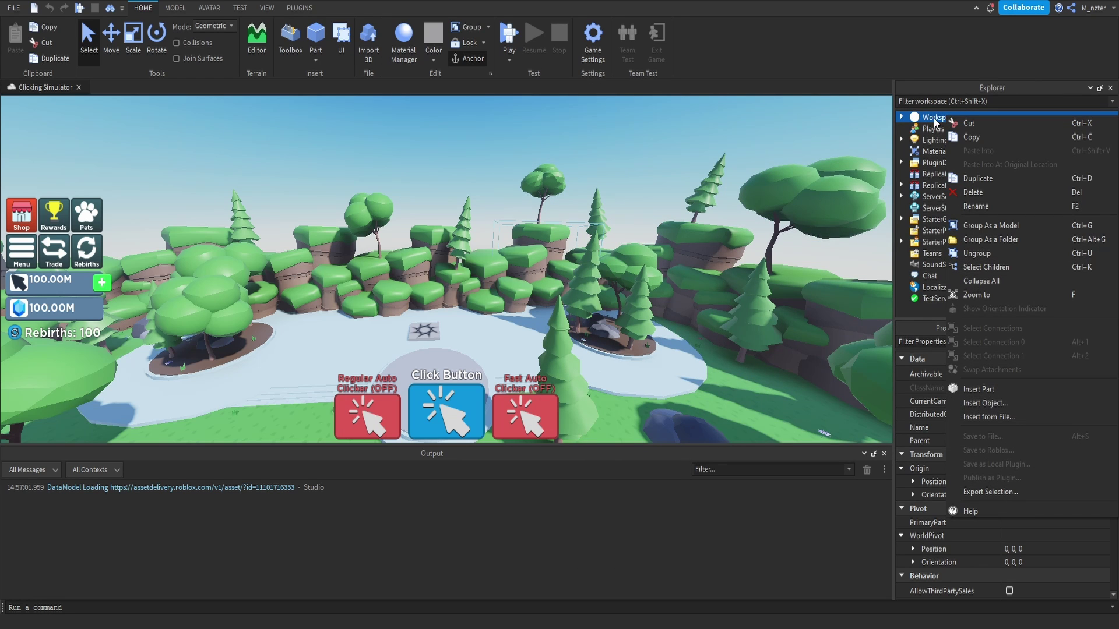
click(1010, 417)
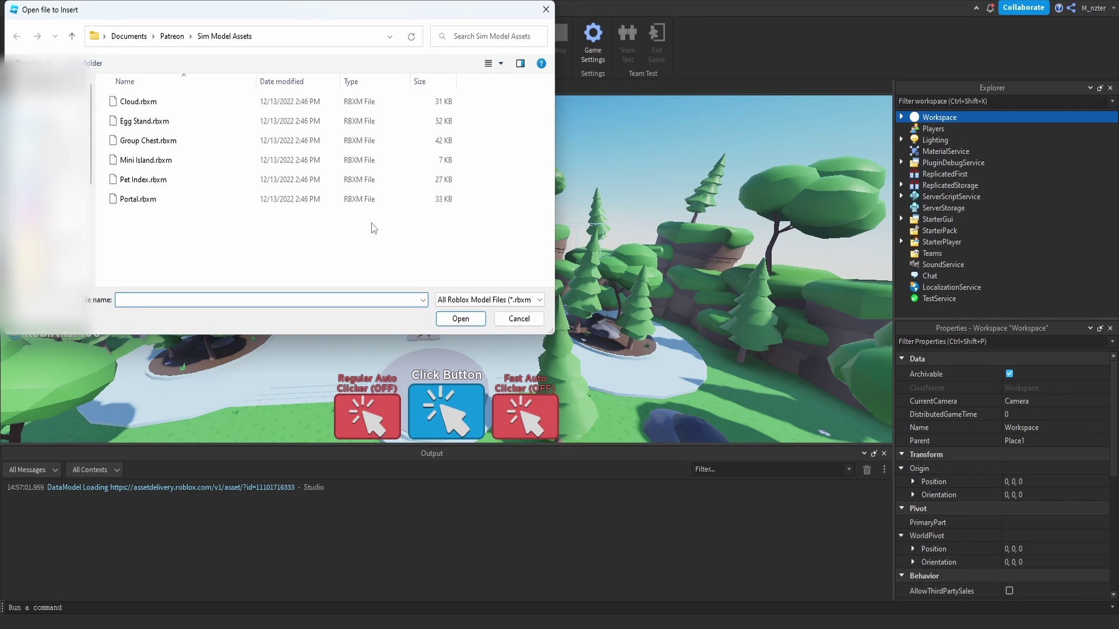
click(329, 107)
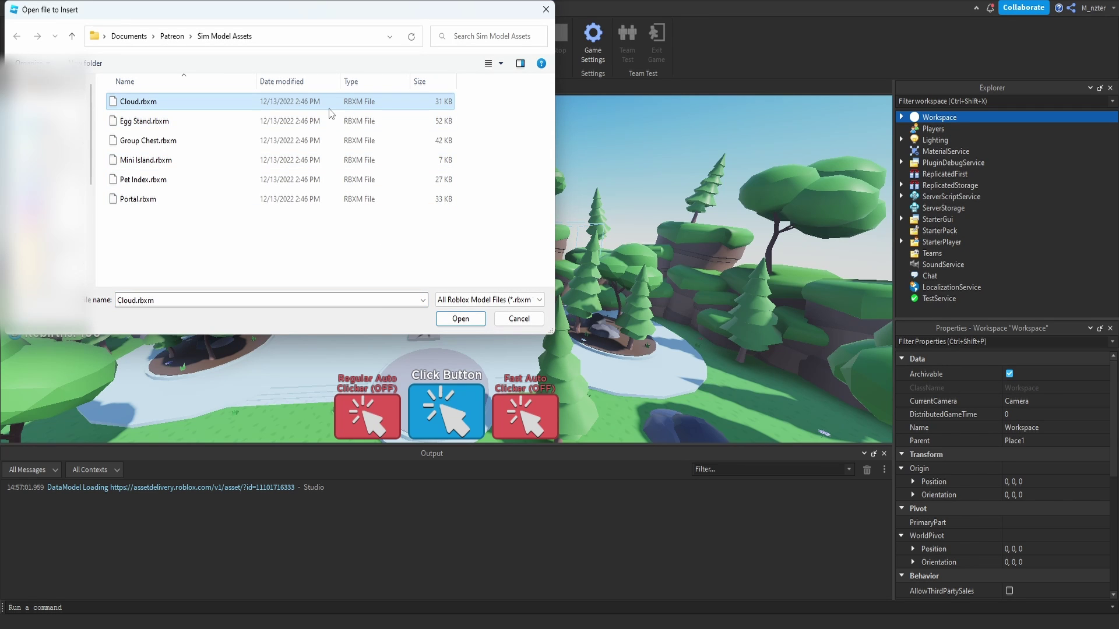
double_click(329, 109)
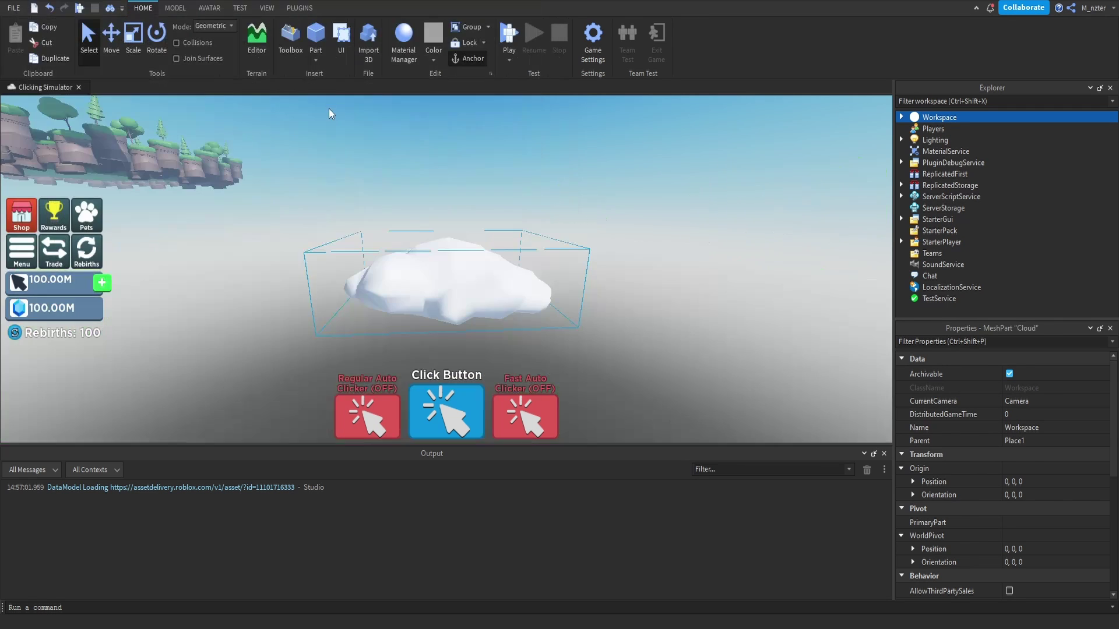
Insert the Egg Stand.rbxm and Group Chest.rbxm model files into Workspace.
right_click(948, 118)
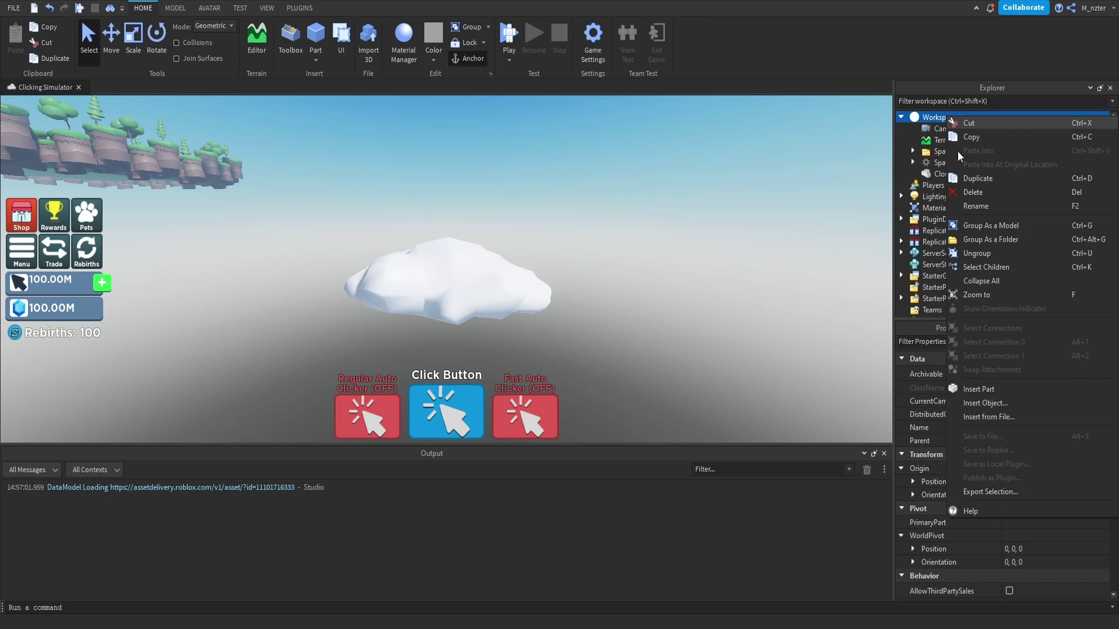
click(1002, 417)
double_click(211, 120)
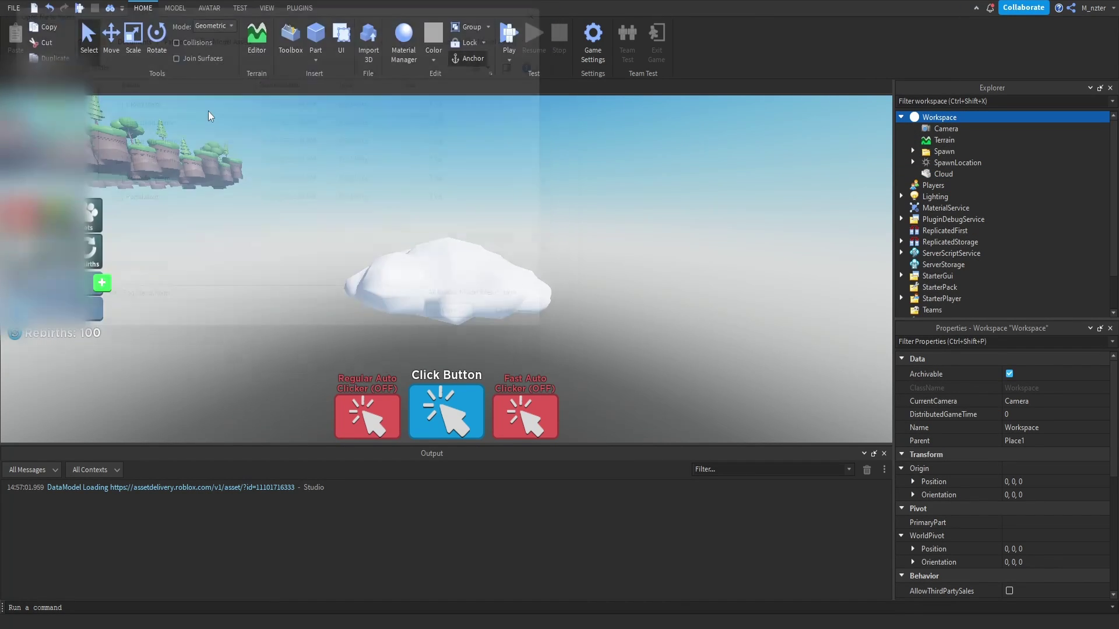
right_click(940, 118)
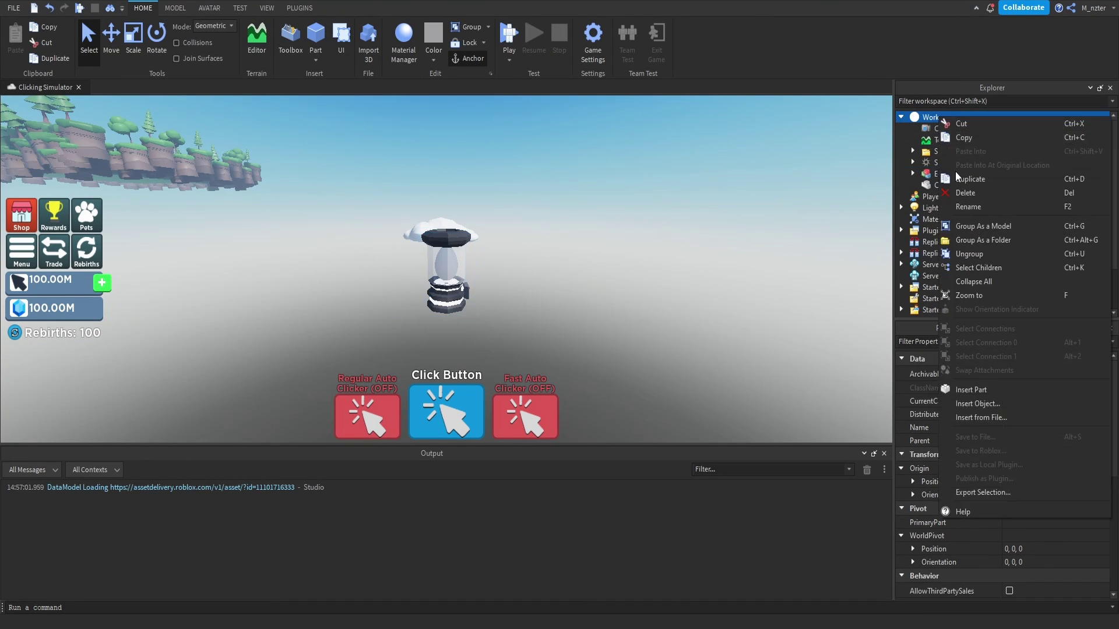
click(1001, 415)
double_click(211, 132)
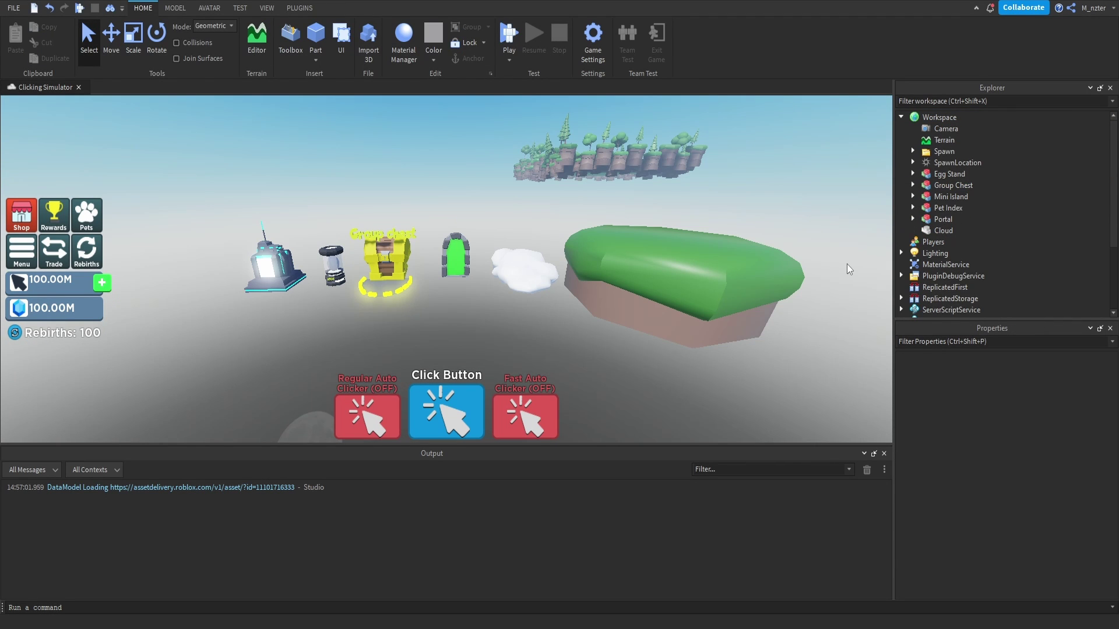
Go through the inserted Egg Stand, Group Chest, Mini Island, Pet Index, Portal and Cloud models one by one.
click(936, 170)
key(Down)
key(Down)
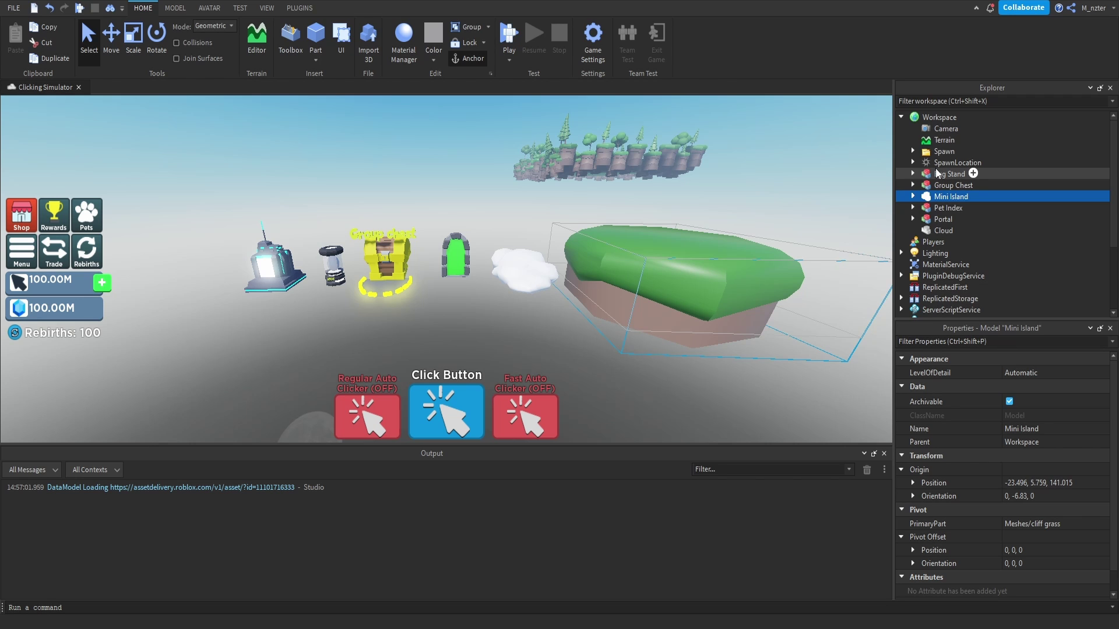
key(Down)
key(Down)
key(Down)
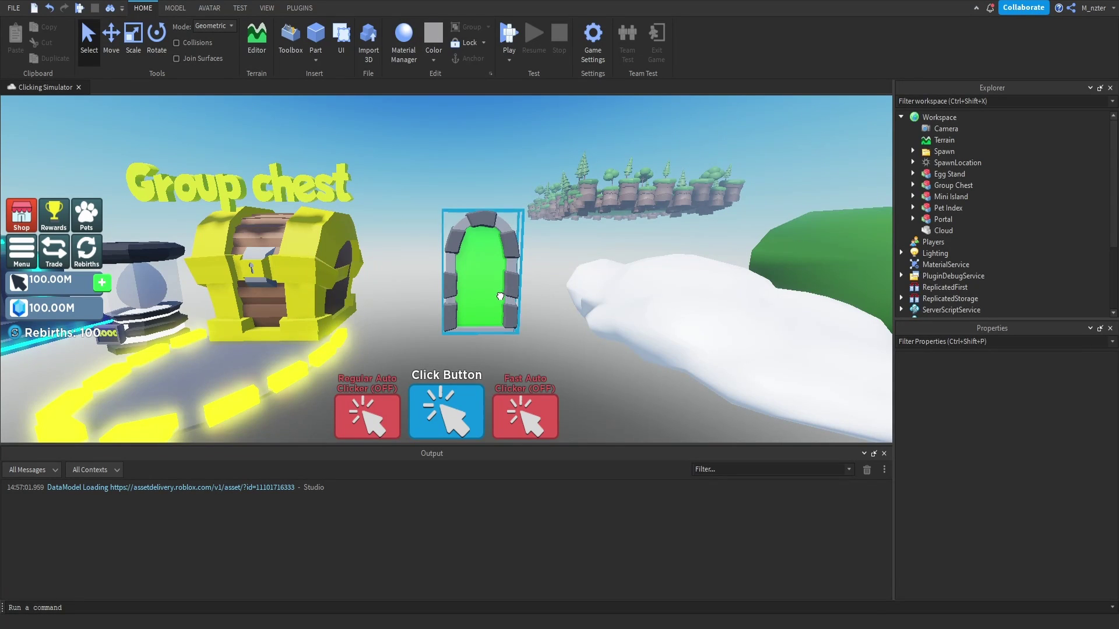
Move the green inner mesh of the Portal model with the Move tool, then undo the move.
click(499, 295)
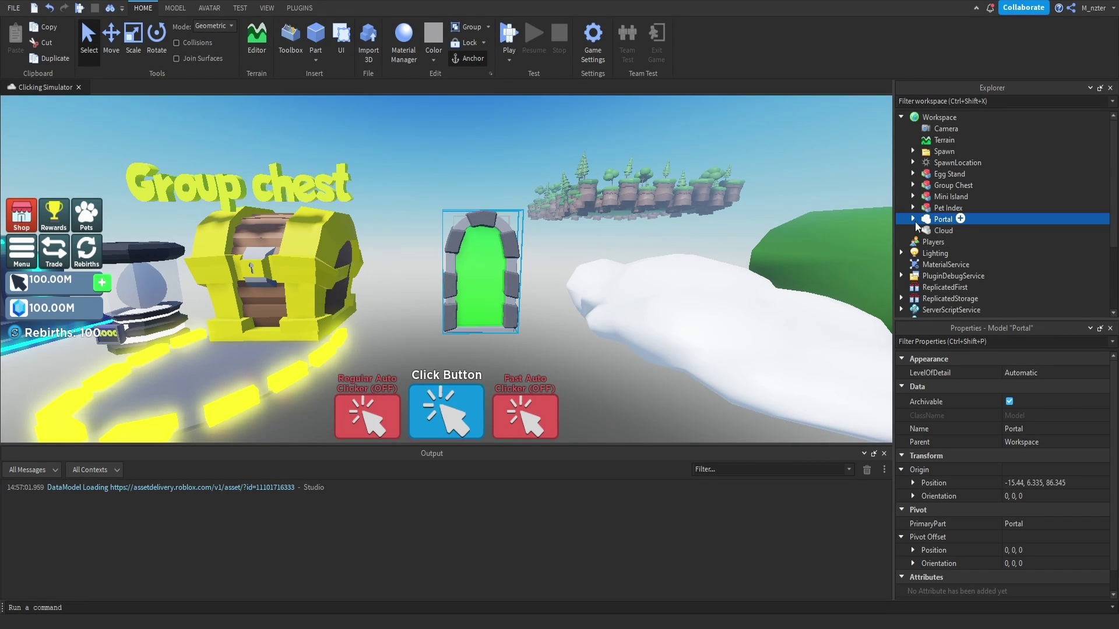
click(914, 220)
click(947, 265)
right_drag(622, 255, 620, 255)
key(ctrl+2)
drag(487, 280, 489, 282)
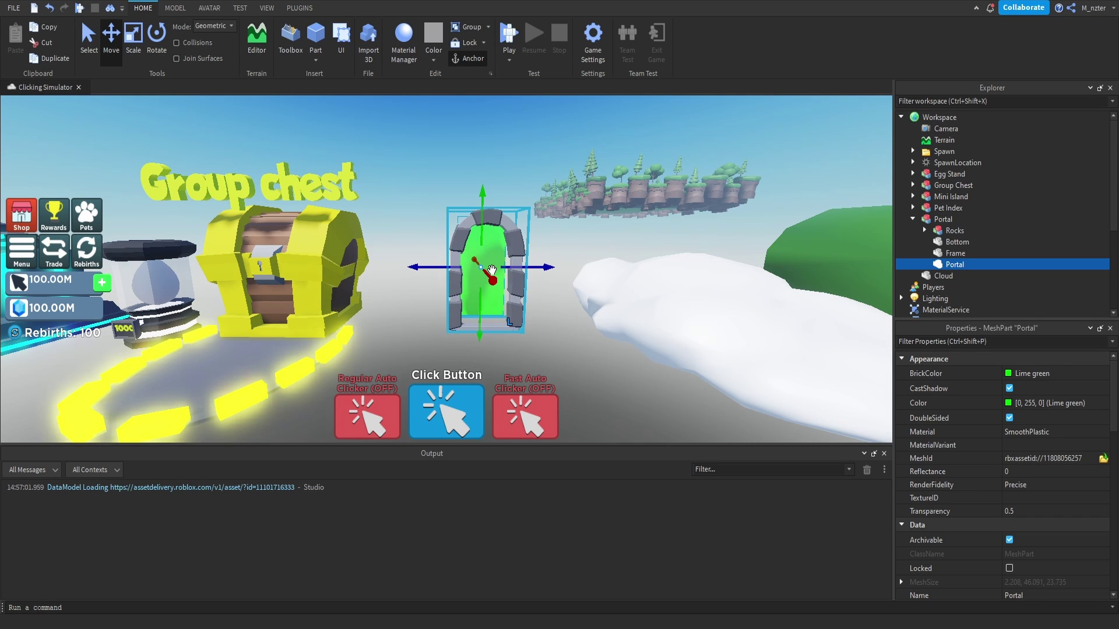
key(ctrl+z)
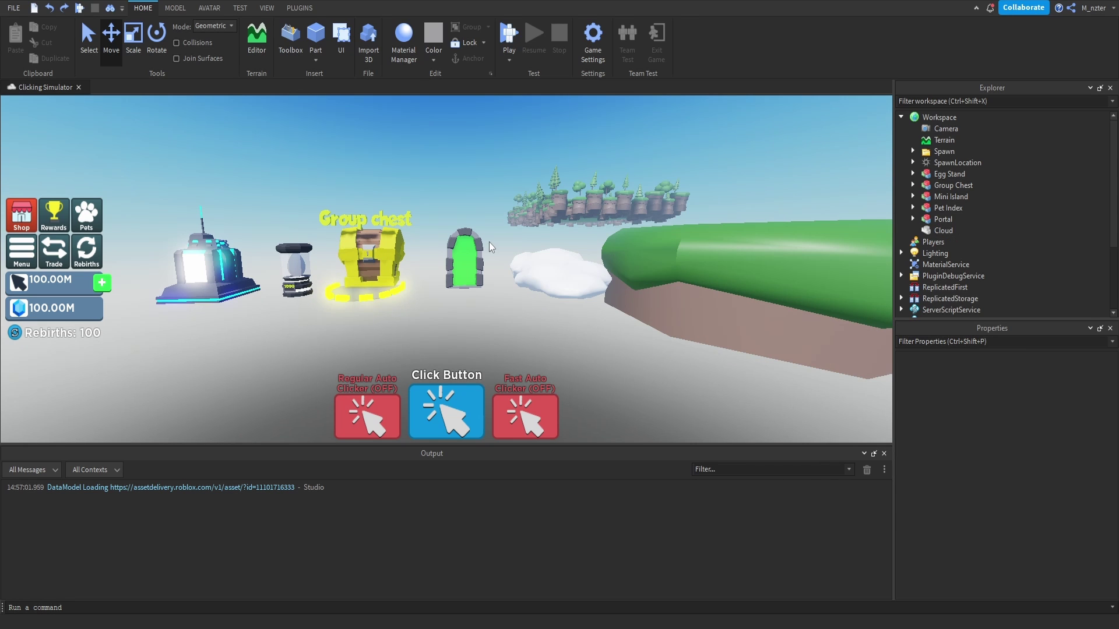
Move the Portal model onto the spawn island's snowy ground, at about 544.7, 65.4, 575.9.
click(478, 243)
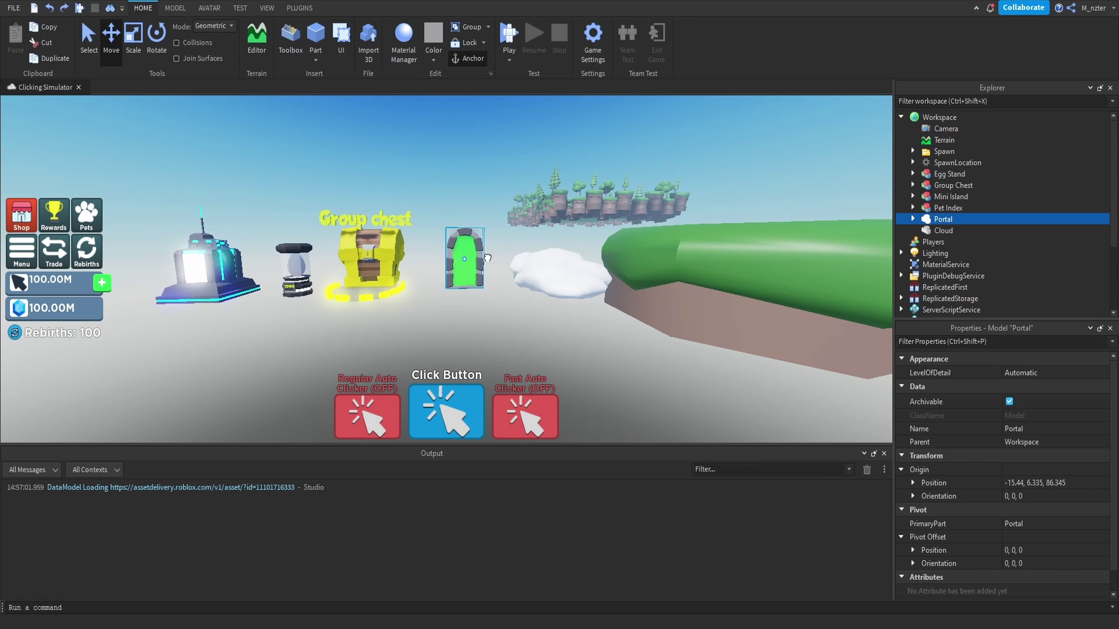
key(w)
drag(478, 245, 522, 268)
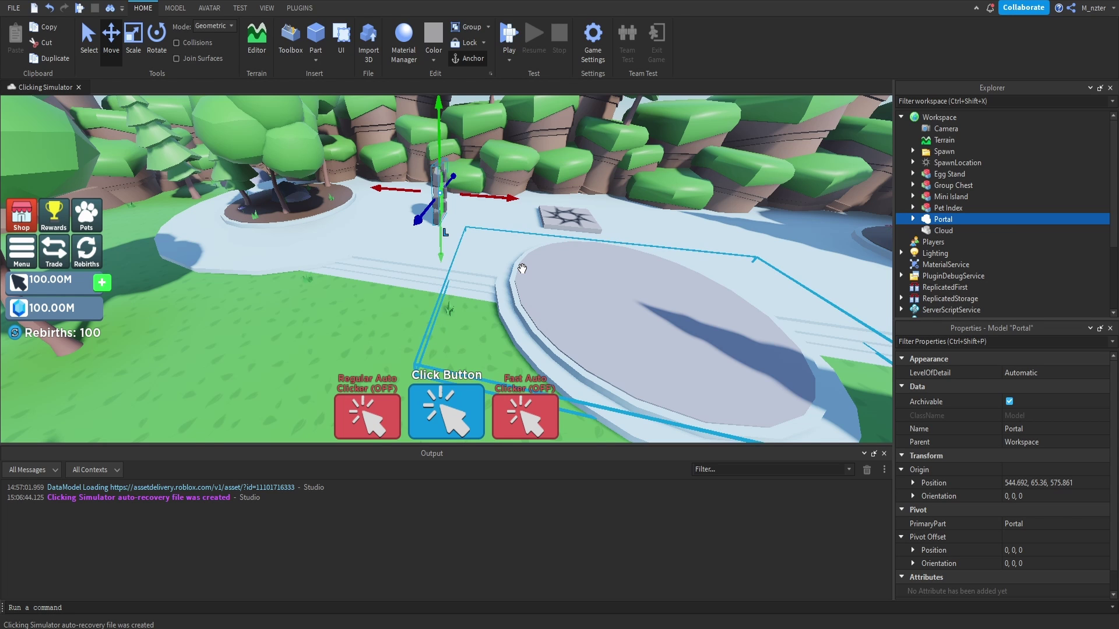
Create a folder named Portals in Workspace and move the Portal model into it.
scroll(748, 325, up, 2)
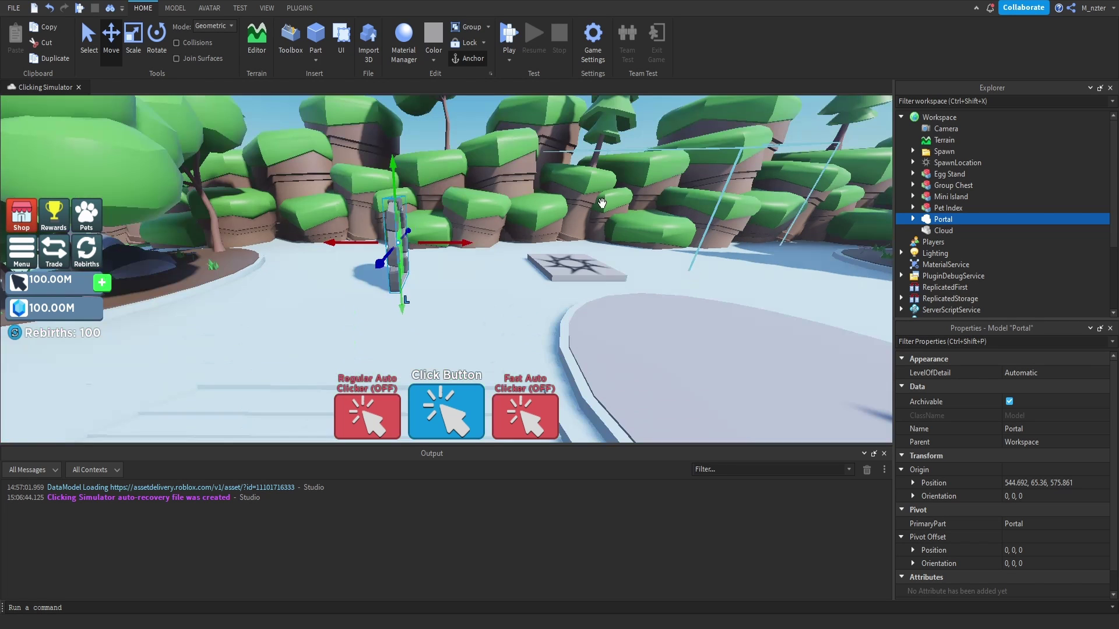
key(w)
right_drag(518, 224, 518, 222)
key(s)
click(966, 117)
key(Down)
key(Down)
key(Down)
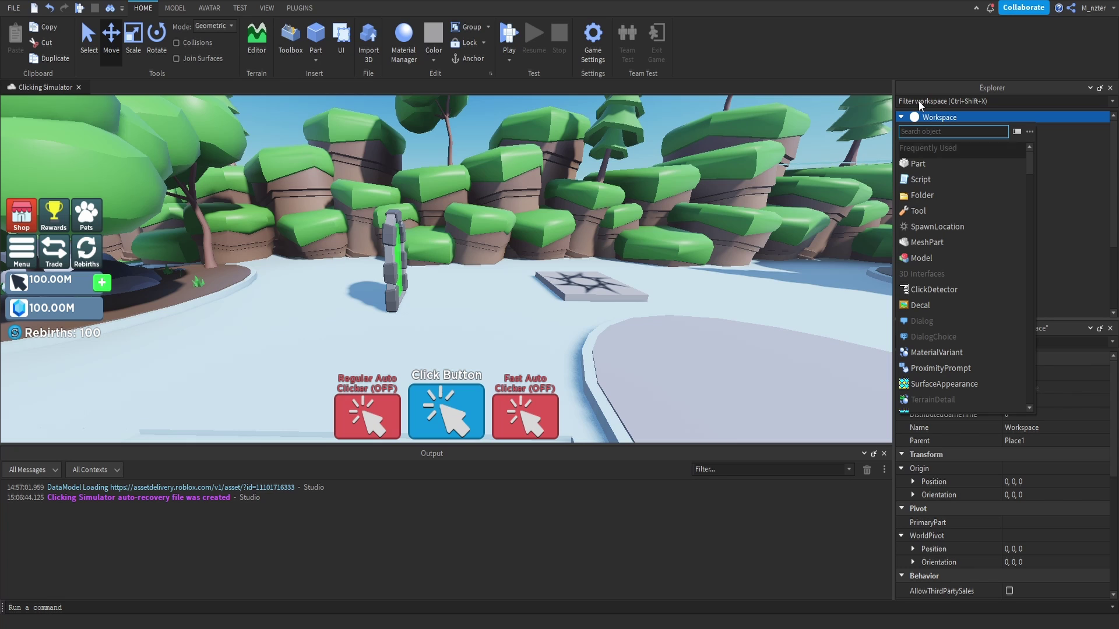
key(Return)
double_click(945, 152)
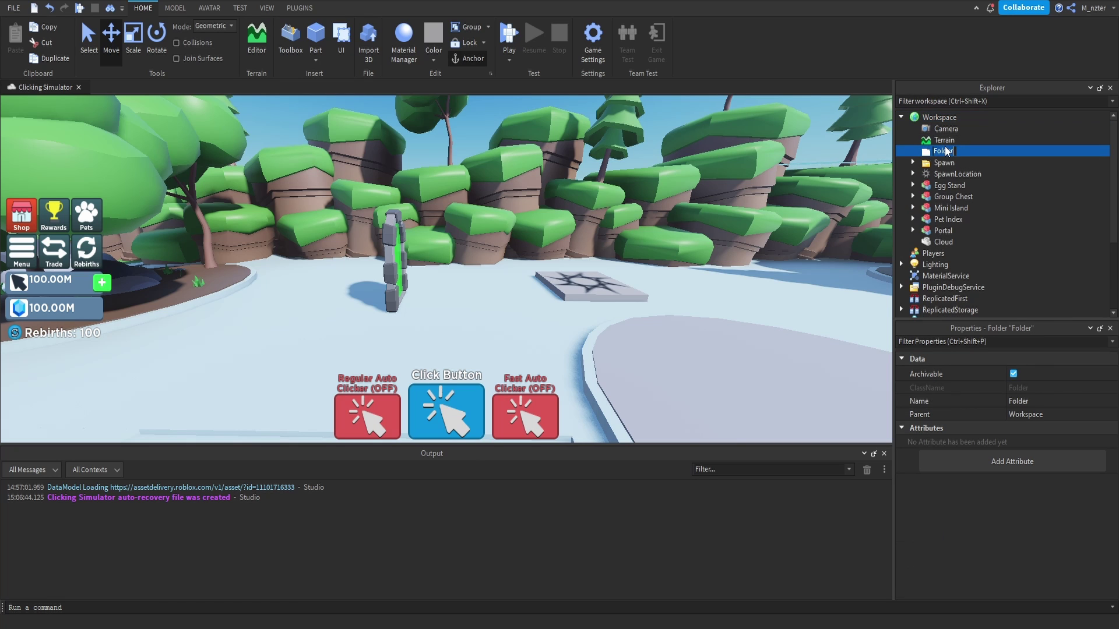
text(Portals)
key(Return)
drag(943, 230, 980, 153)
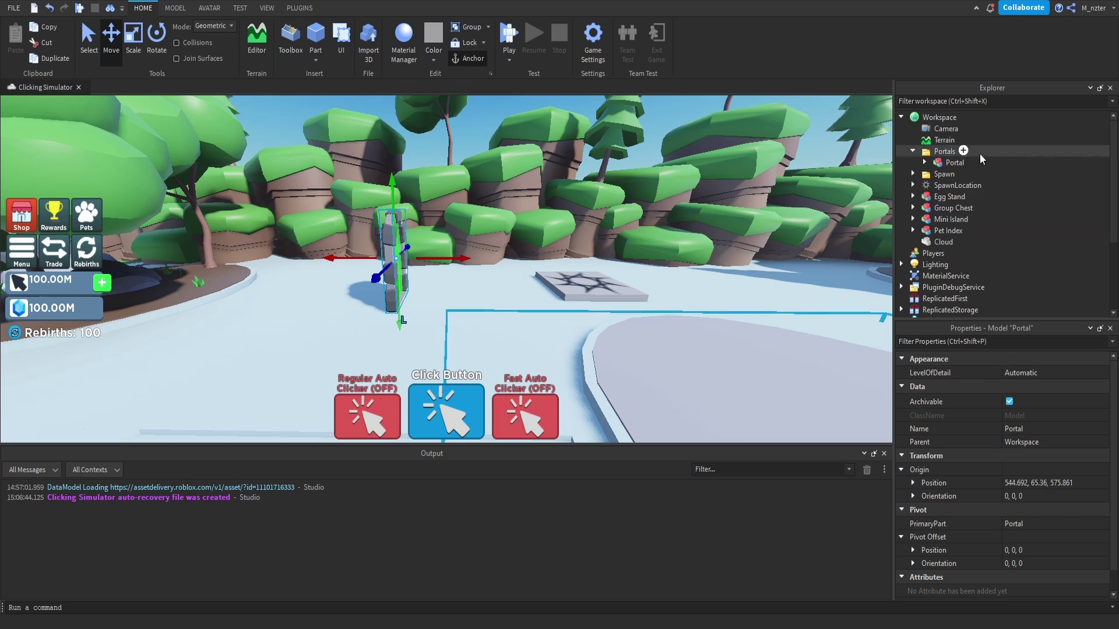
Rotate the portal to -90 degrees about Y and move it to about 544.7, 65.4, 586.5 in front of the cliffs.
key(f)
key(ctrl+r)
key(ctrl+r)
key(ctrl+r)
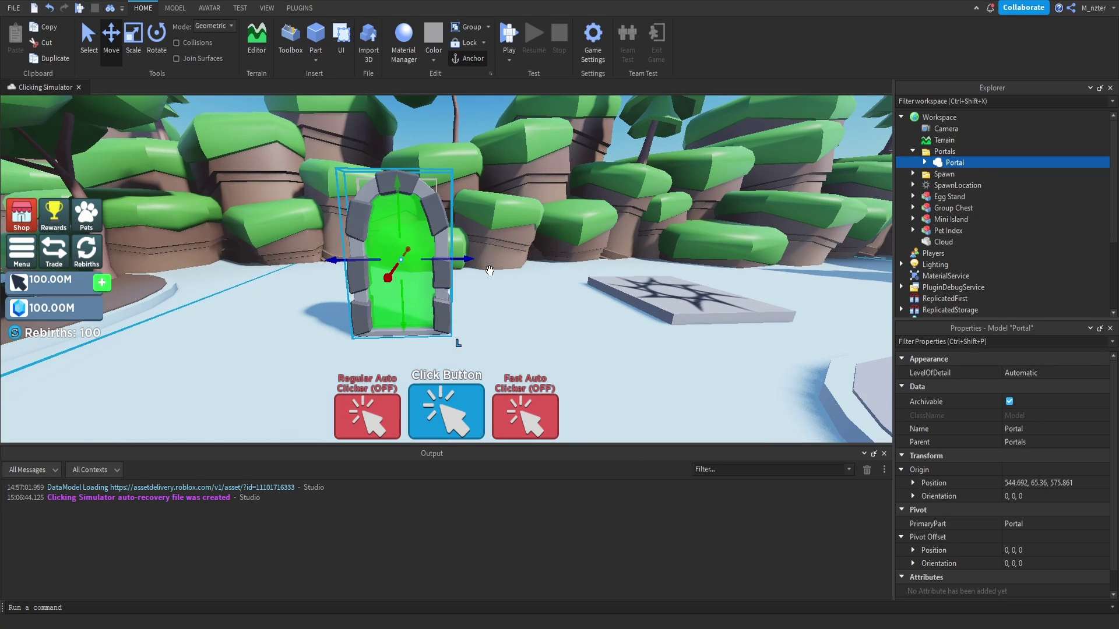
right_drag(478, 268, 478, 268)
scroll(478, 268, down, 3)
right_drag(521, 225, 520, 225)
drag(520, 225, 533, 233)
right_drag(533, 234, 534, 233)
drag(533, 233, 445, 221)
right_drag(445, 222, 451, 226)
click(452, 226)
drag(502, 314, 505, 303)
right_drag(505, 286, 505, 285)
key(f)
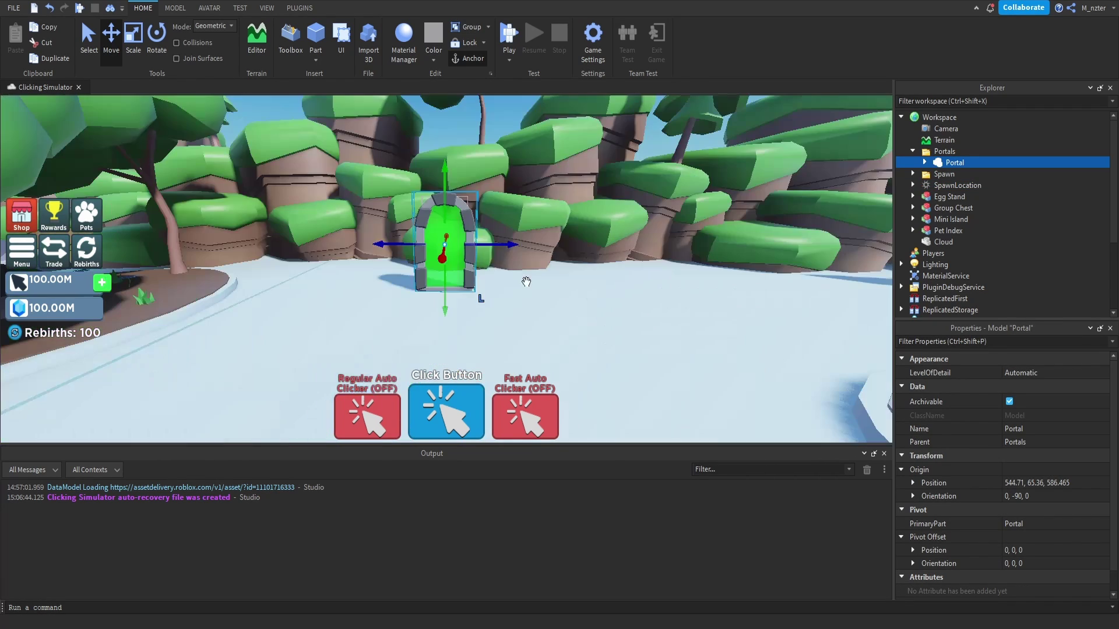
Rename the Portal model inside the Portals folder to Forest.
double_click(957, 163)
key(BackSpace)
key(BackSpace)
key(BackSpace)
key(BackSpace)
key(BackSpace)
key(BackSpace)
text(Forest)
key(Return)
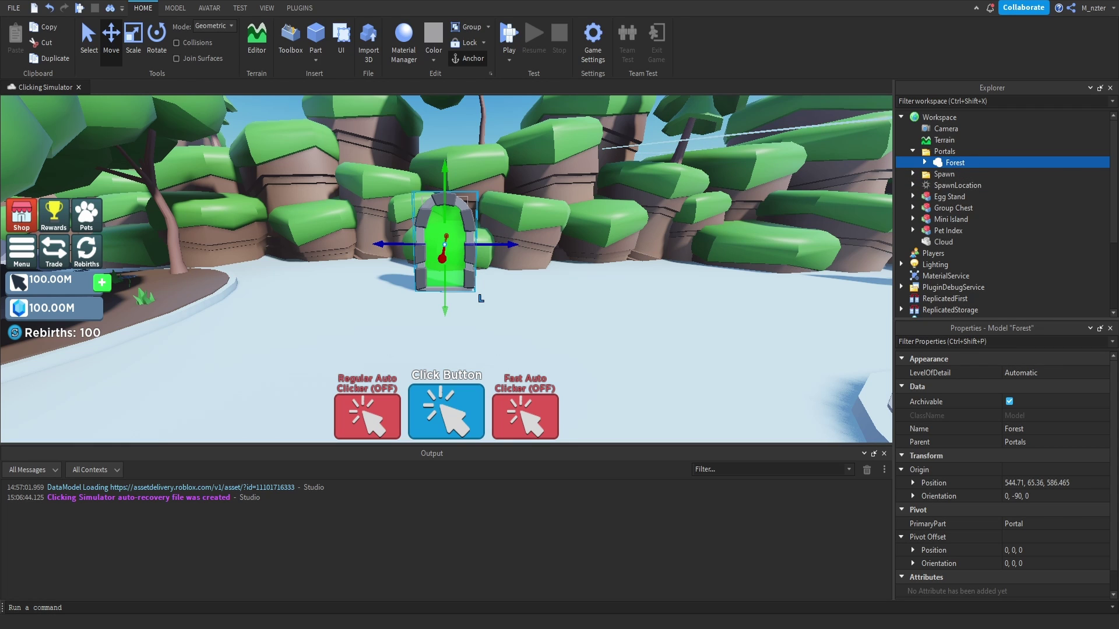
Duplicate the Forest portal, place the copy beside it at about 533.6, 65.4, 586.5 and name it Arctic.
right_drag(619, 318, 619, 308)
key(w)
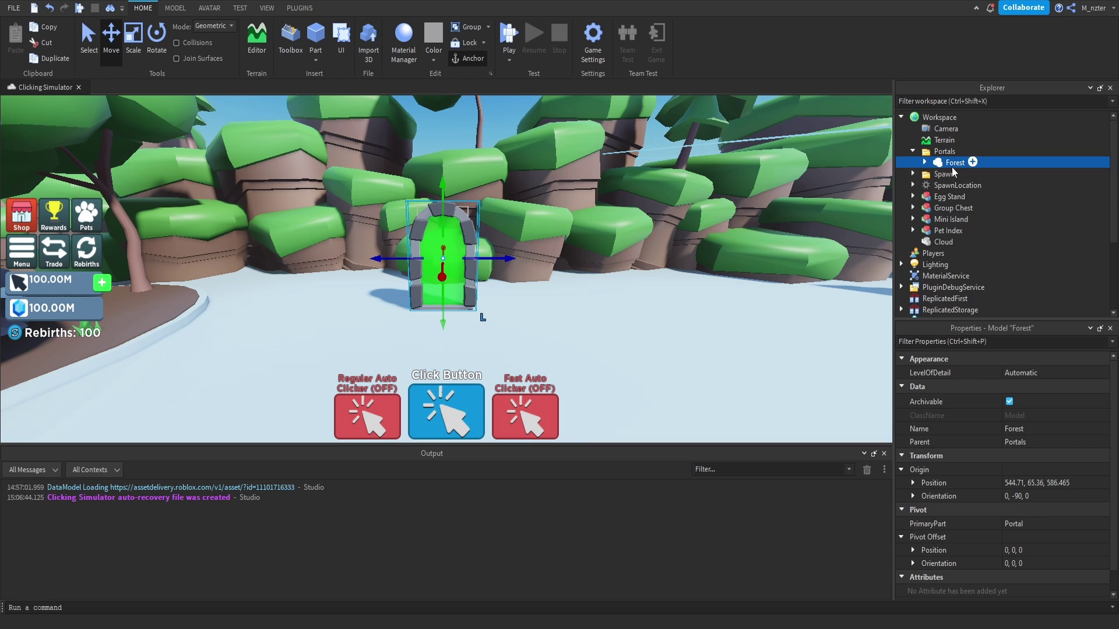
key(ctrl+d)
drag(509, 259, 603, 260)
key(w)
key(d)
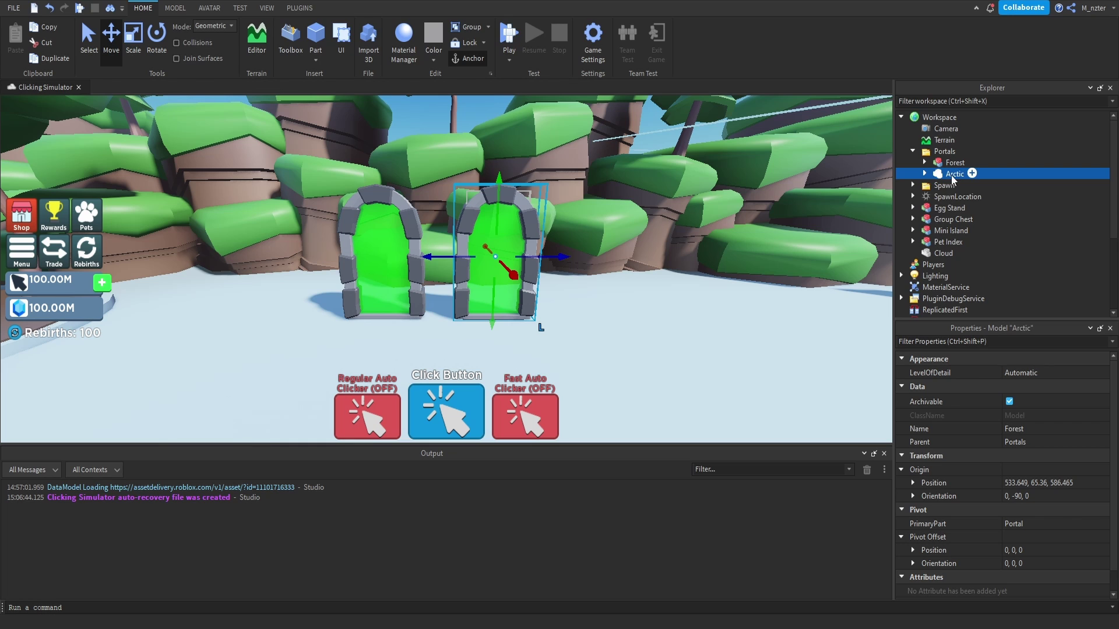
Change the BrickColor of the Arctic portal's inner Portal mesh to a bright cyan.
click(924, 174)
click(966, 220)
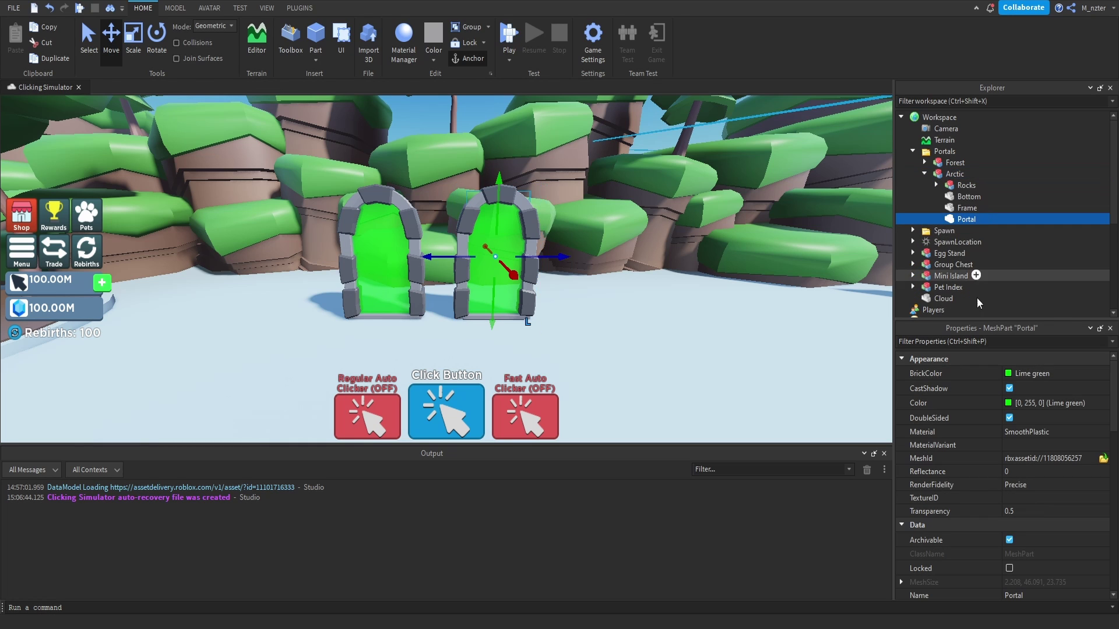
click(1008, 373)
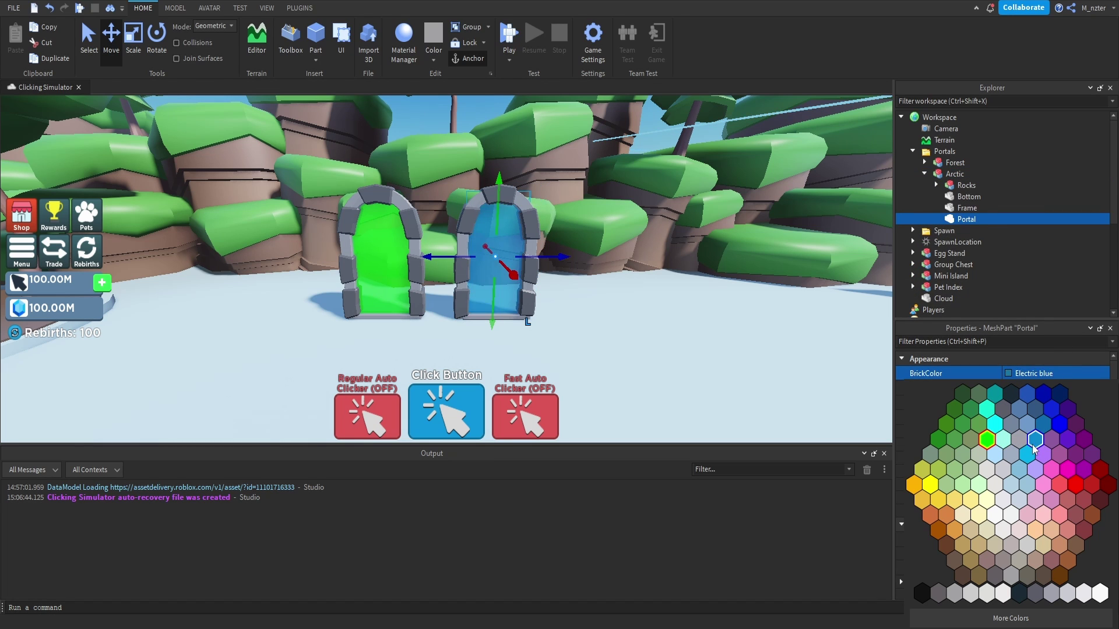
click(999, 431)
right_drag(777, 328, 777, 327)
click(777, 327)
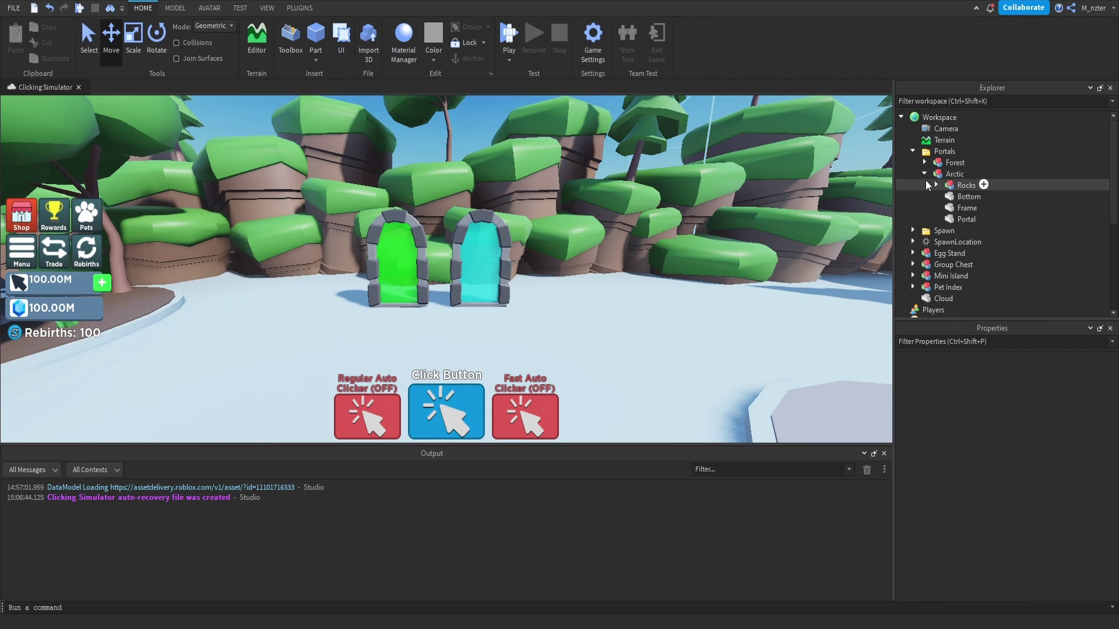
Duplicate the Arctic portal and place the copy beside it at about 524.5, 65.4, 586.5.
click(925, 174)
click(953, 174)
key(ctrl+d)
click(528, 263)
key(ctrl+z)
drag(527, 261, 542, 264)
key(d)
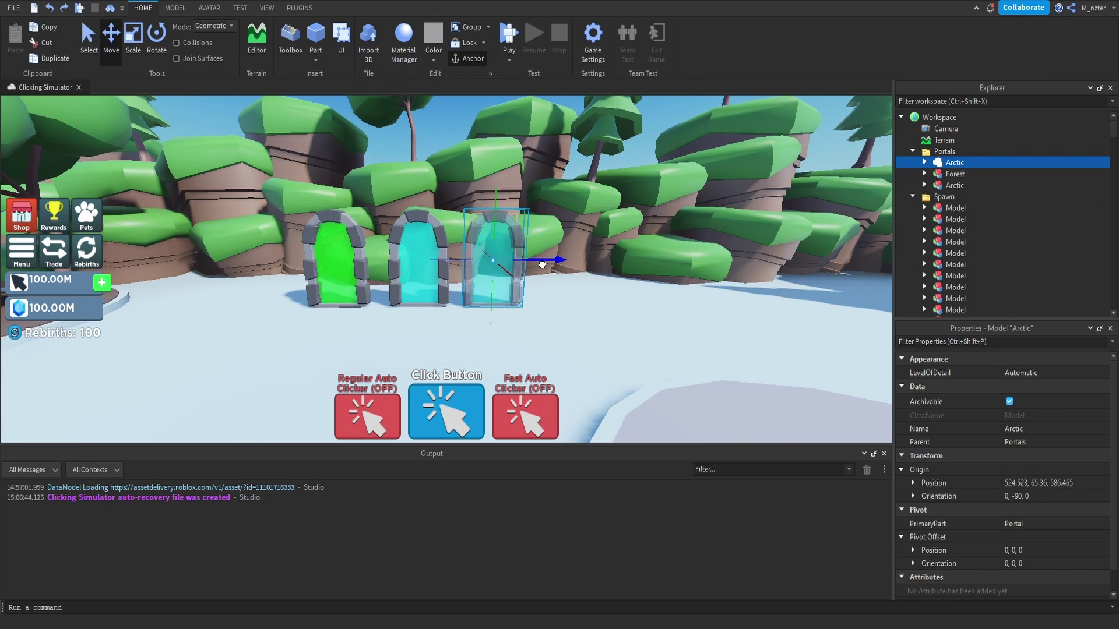
Rename the newly duplicated Arctic portal in the Portals folder to Volcano.
click(951, 163)
text(Volcano)
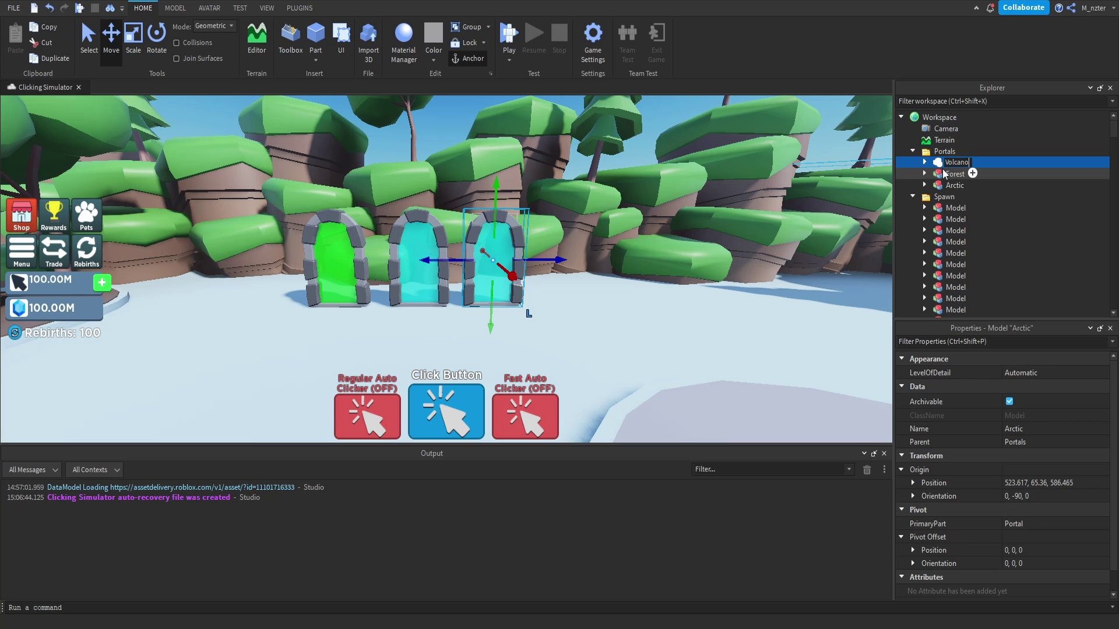
key(Return)
Change the BrickColor of the Volcano portal's inner Portal mesh to red.
click(924, 163)
click(961, 208)
click(1011, 372)
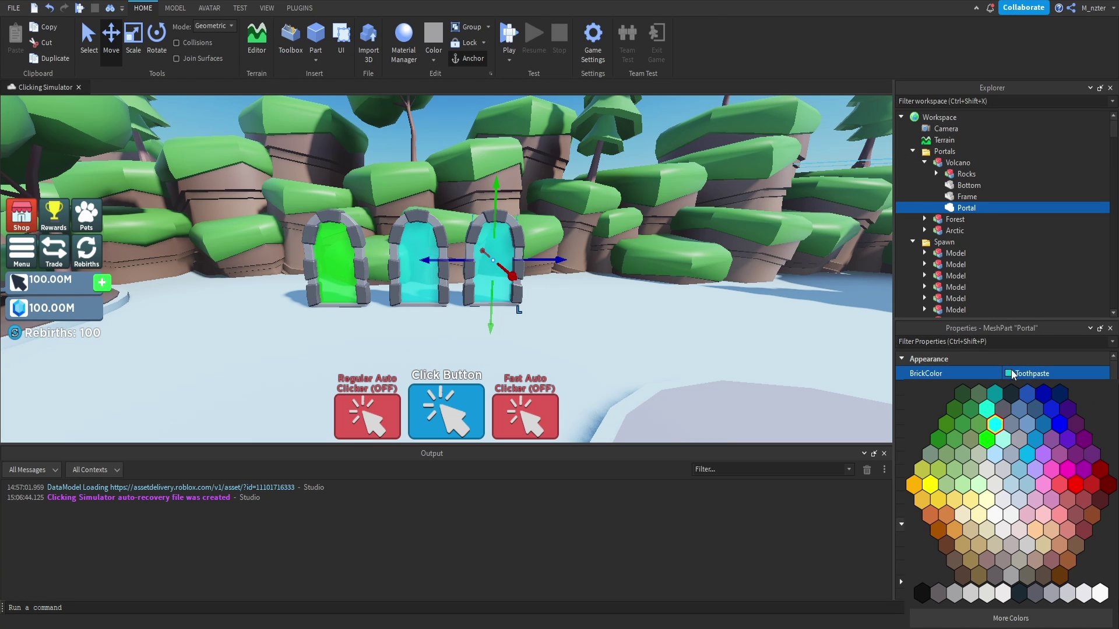
click(1074, 491)
click(705, 309)
key(s)
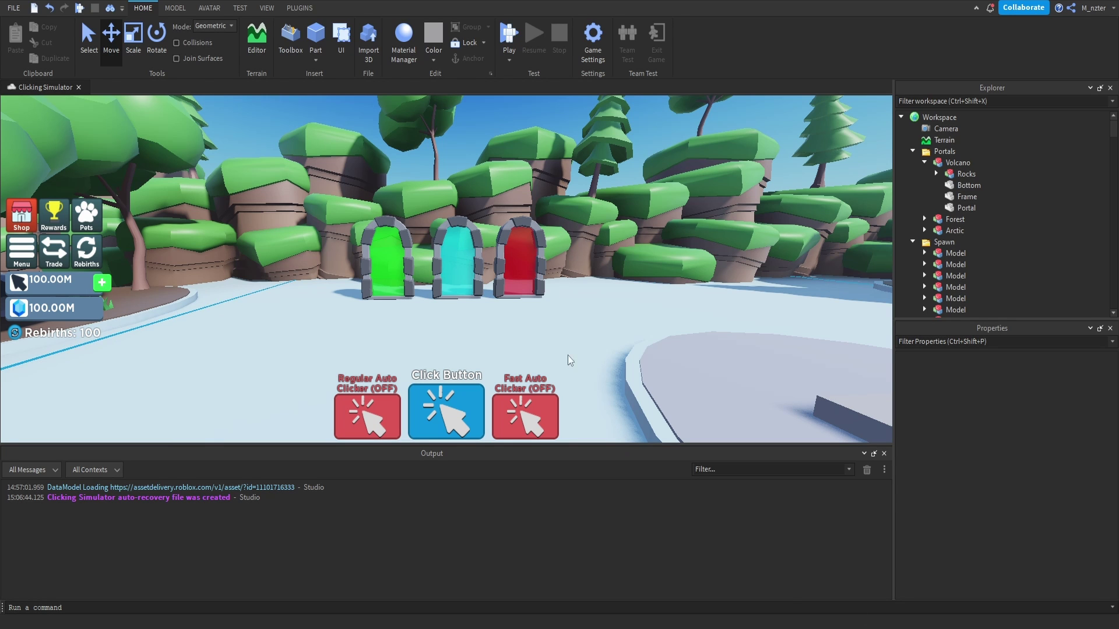
right_drag(669, 316, 645, 314)
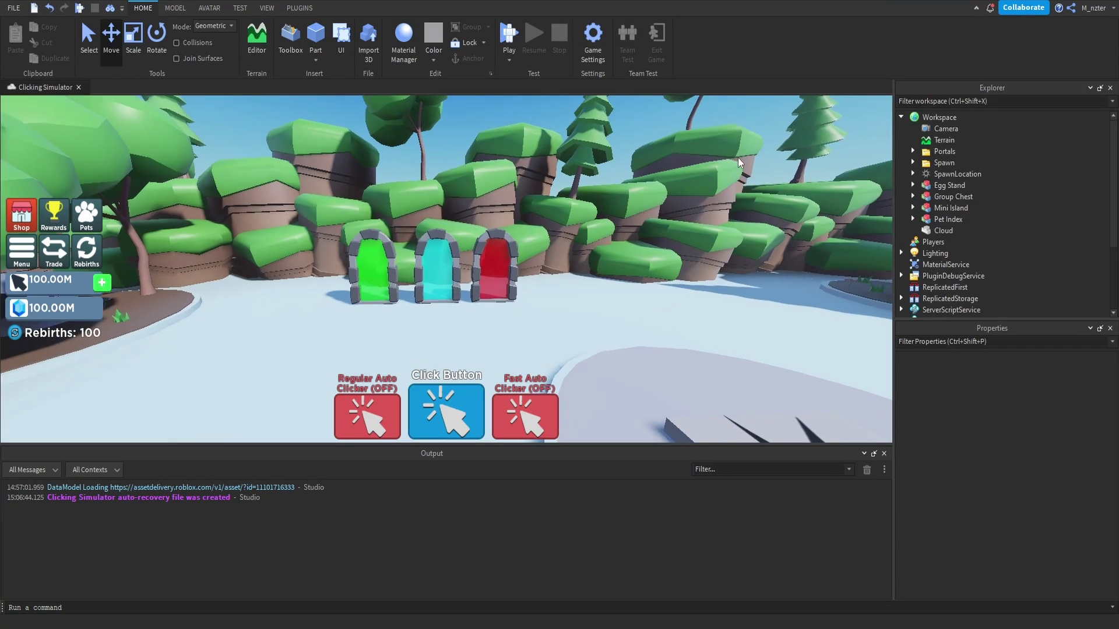
Move the Mini Island and the Cloud together so they float above the grass of the spawn island.
key(s)
right_drag(737, 157, 738, 157)
key(d)
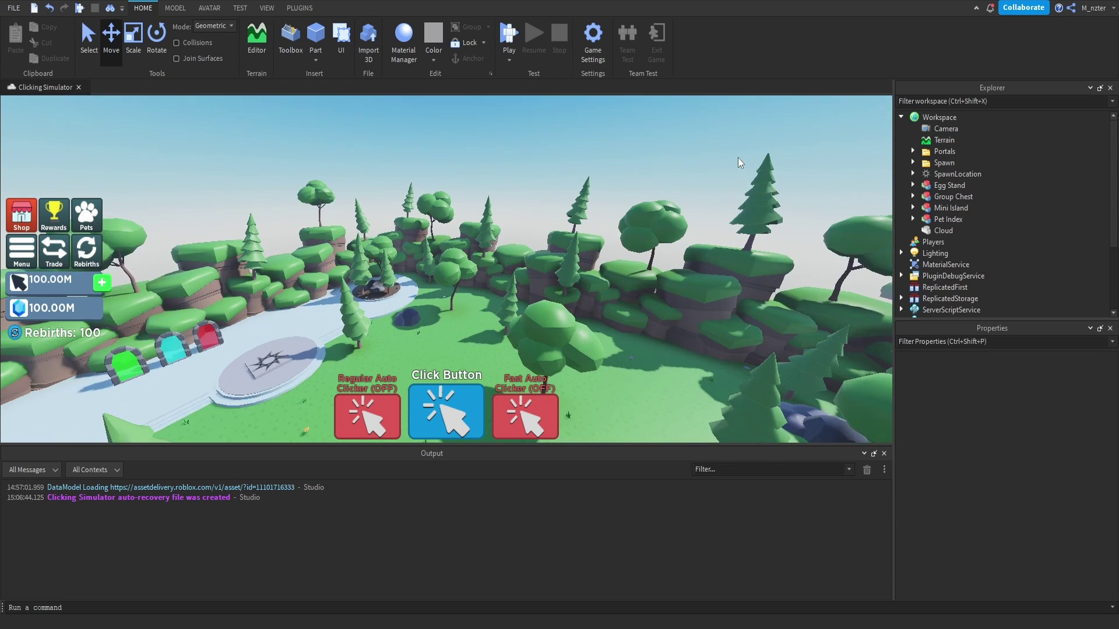
click(943, 230)
ctrl+click(951, 208)
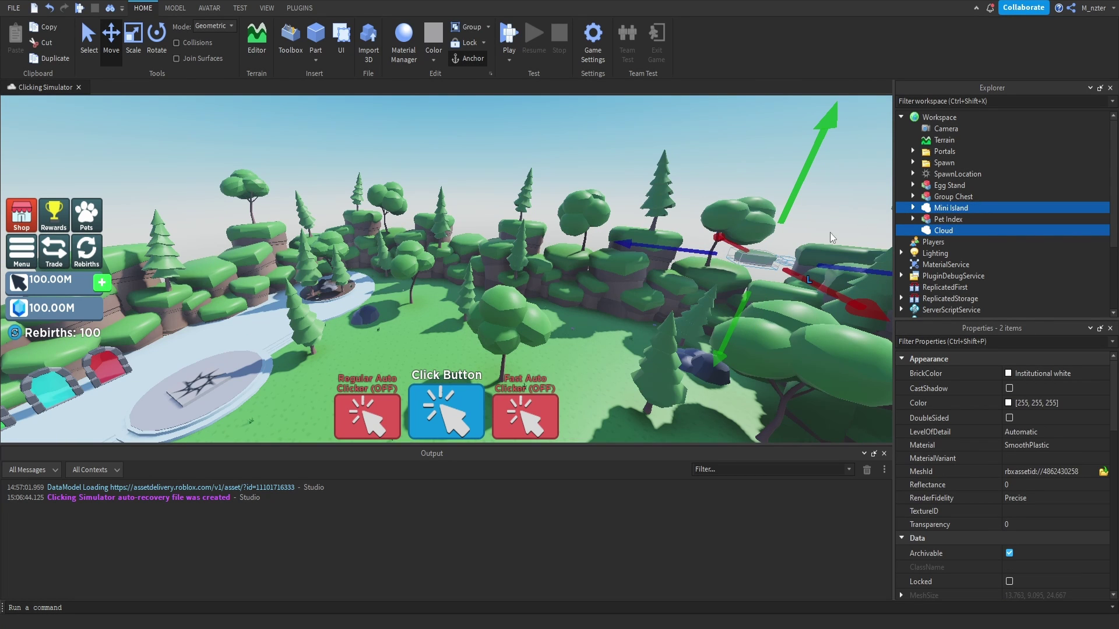
drag(833, 293, 887, 321)
drag(673, 264, 528, 247)
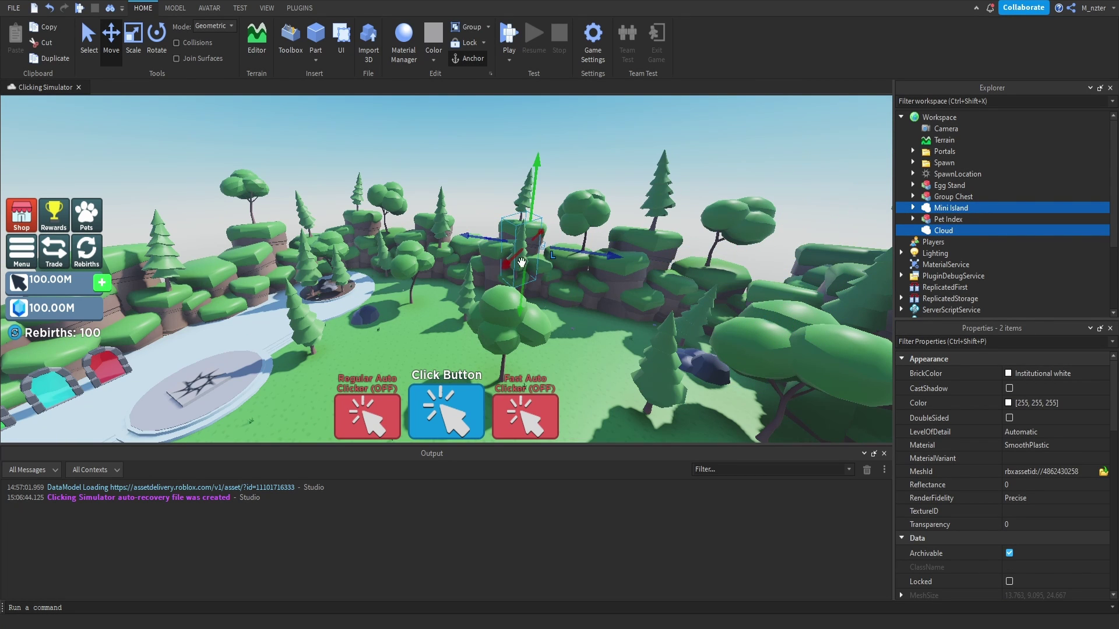
key(f)
right_drag(676, 240, 669, 212)
key(Escape)
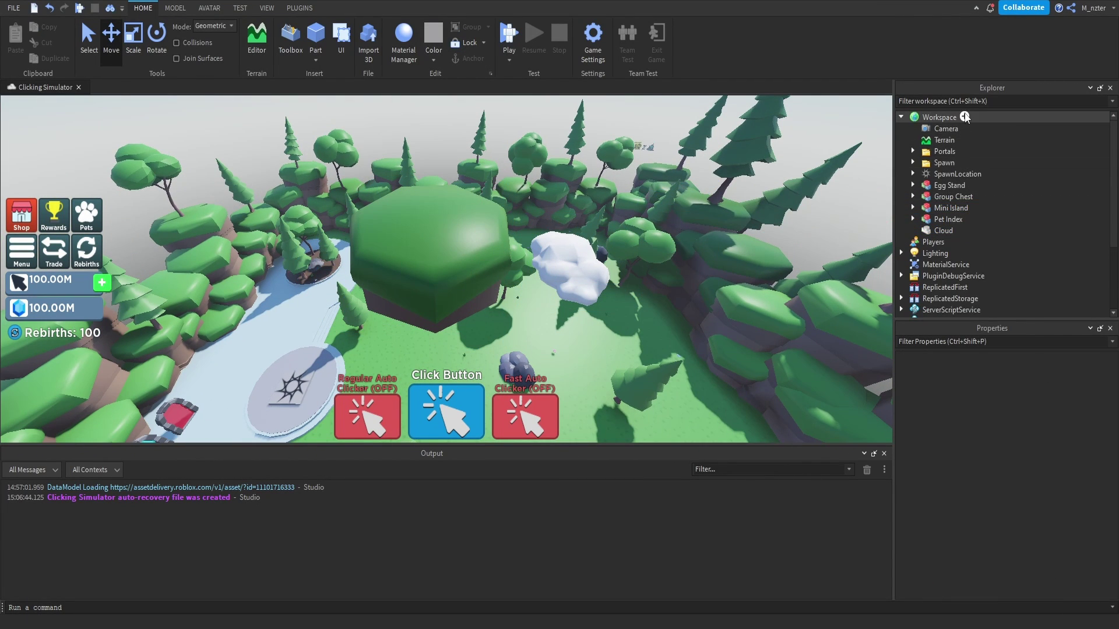
Create a folder named Jumps in the Workspace and put the Mini Island and Cloud inside it.
click(964, 118)
text(folder)
key(Return)
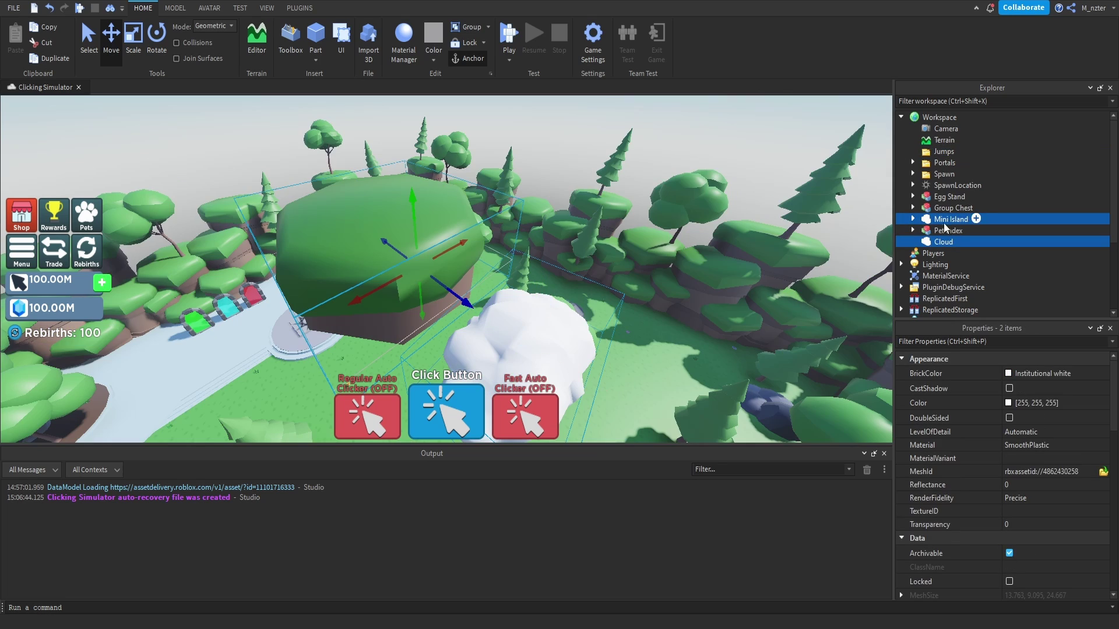
drag(947, 221, 944, 152)
scroll(723, 182, down, 3)
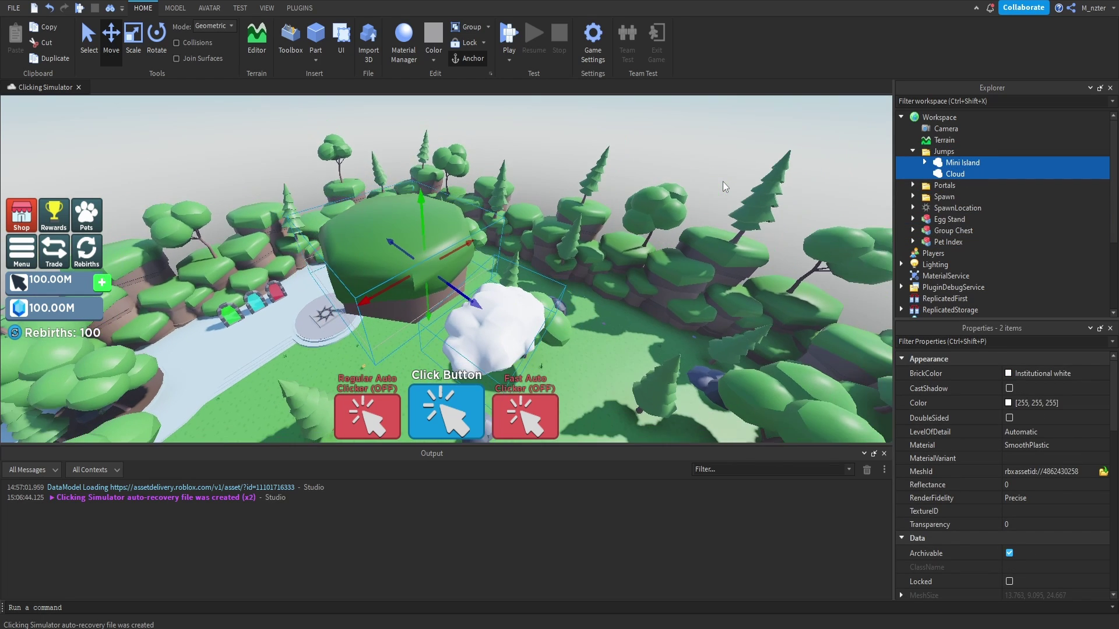
click(723, 181)
right_drag(722, 182, 779, 196)
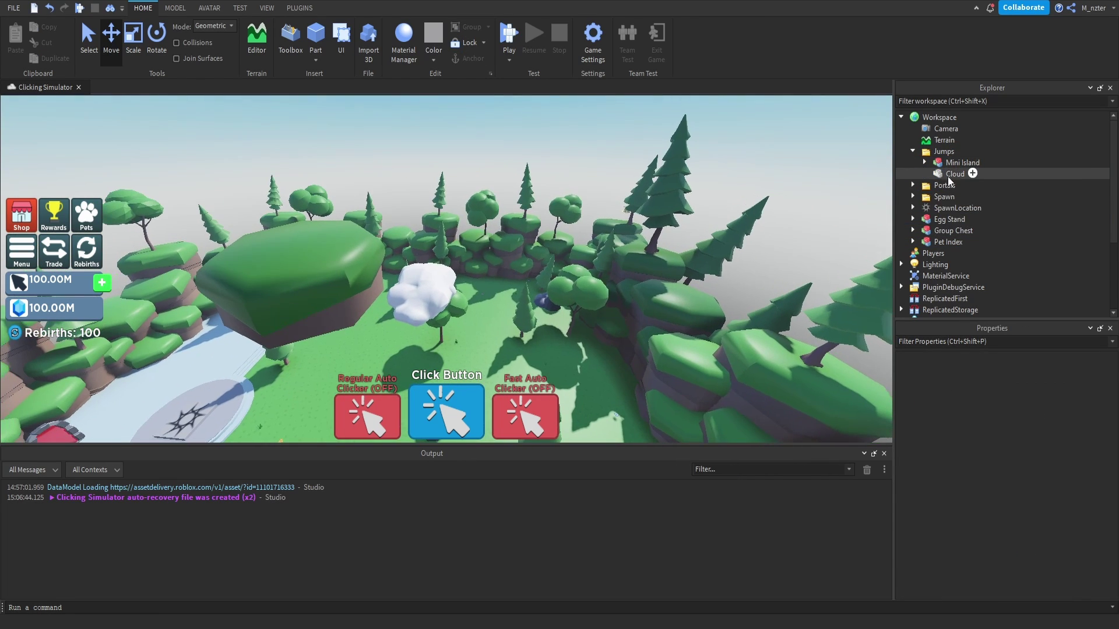
right_drag(645, 231, 646, 231)
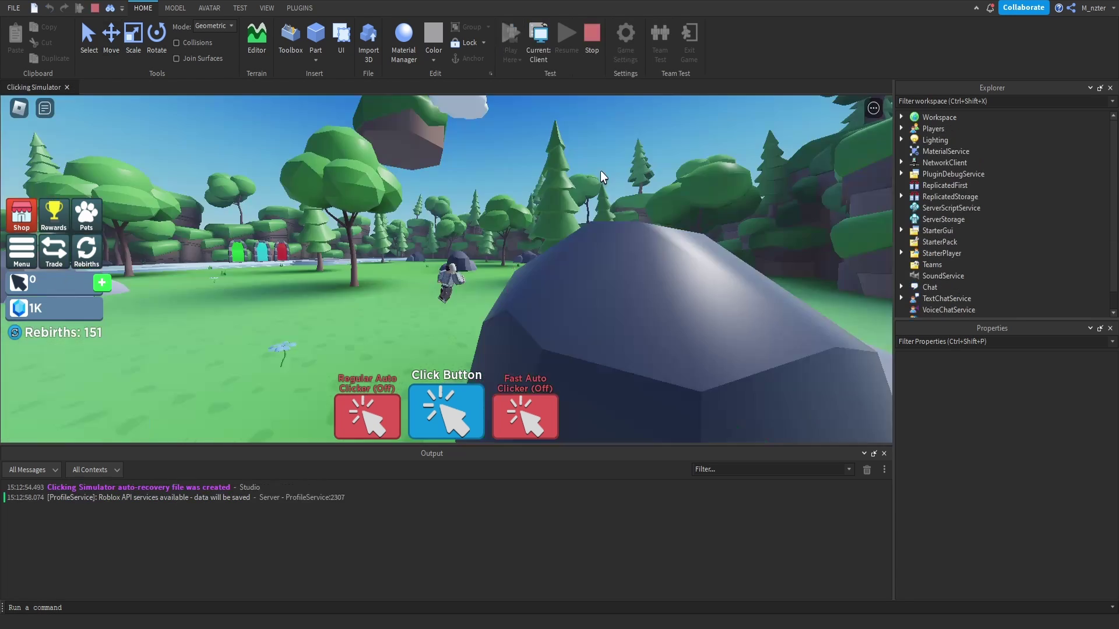
Playtest the place, double-jumping from the ground and treetops up towards the floating cloud and Mini Island.
key(space)
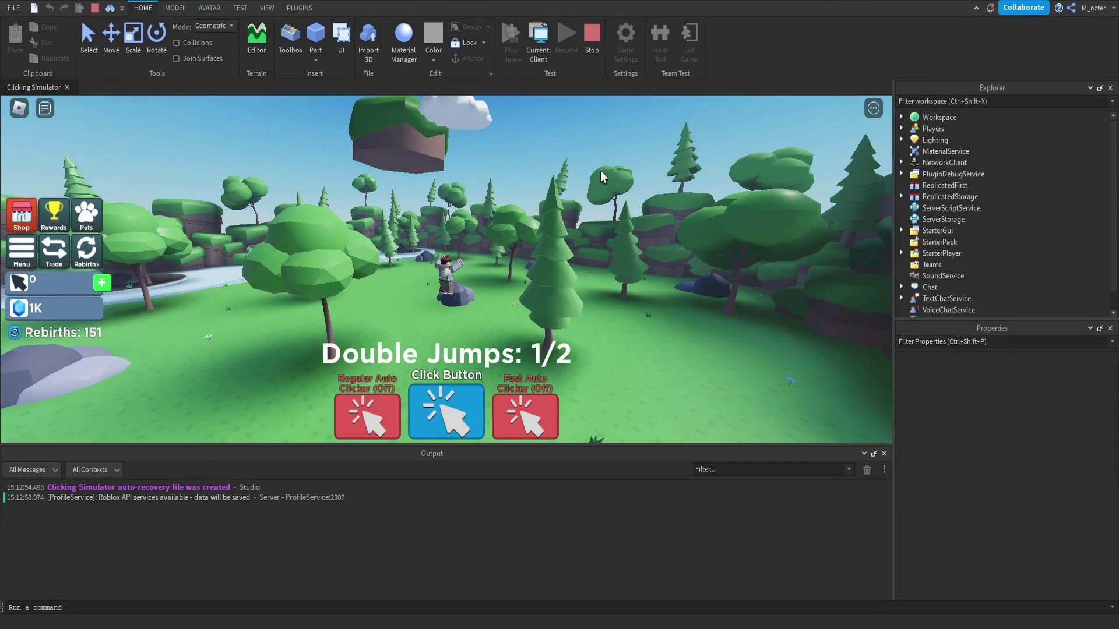
key(w)
key(space)
key(space)
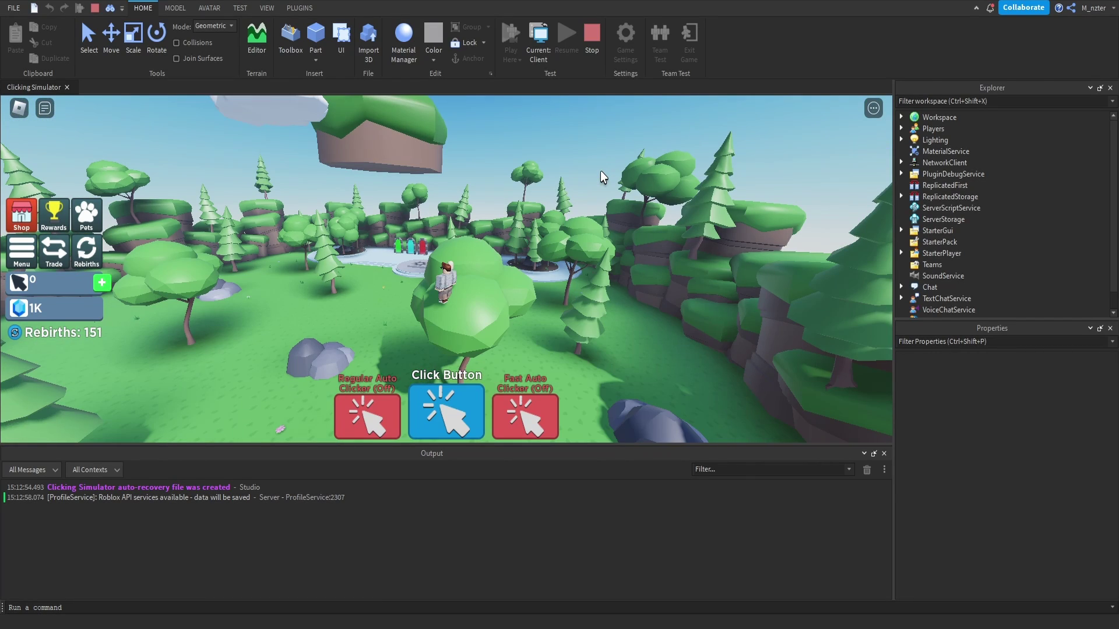
key(Left)
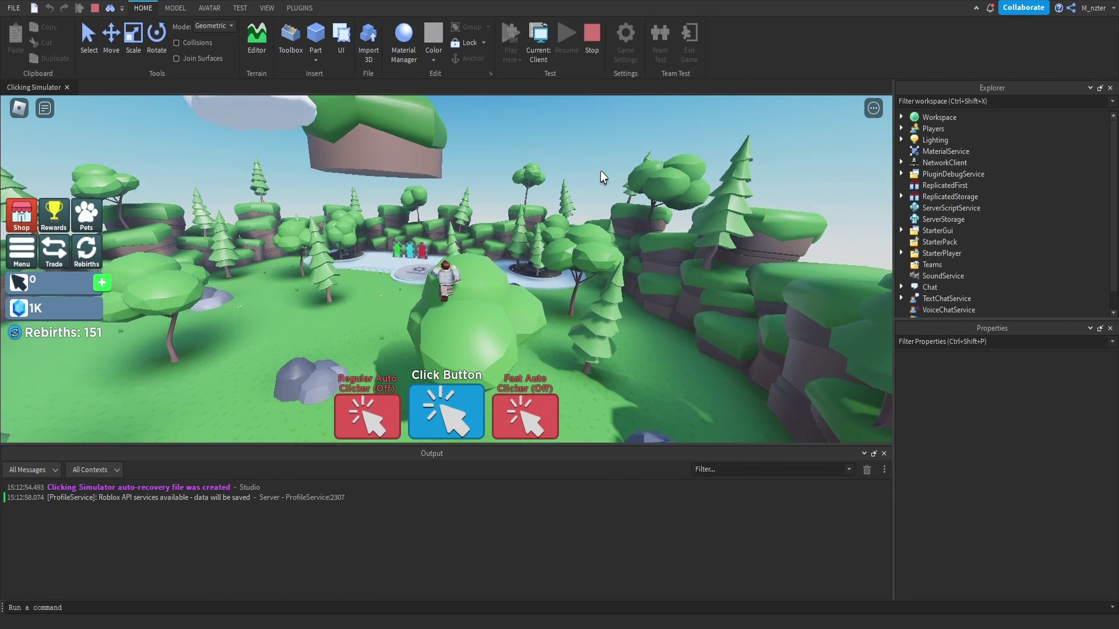
key(w)
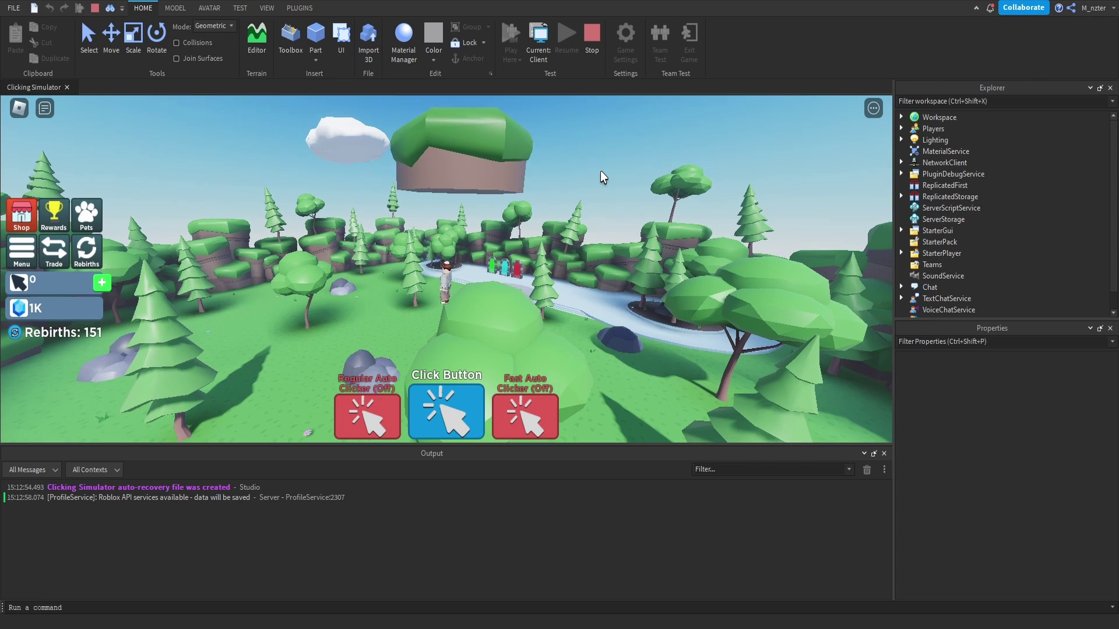
key(space)
key(space)
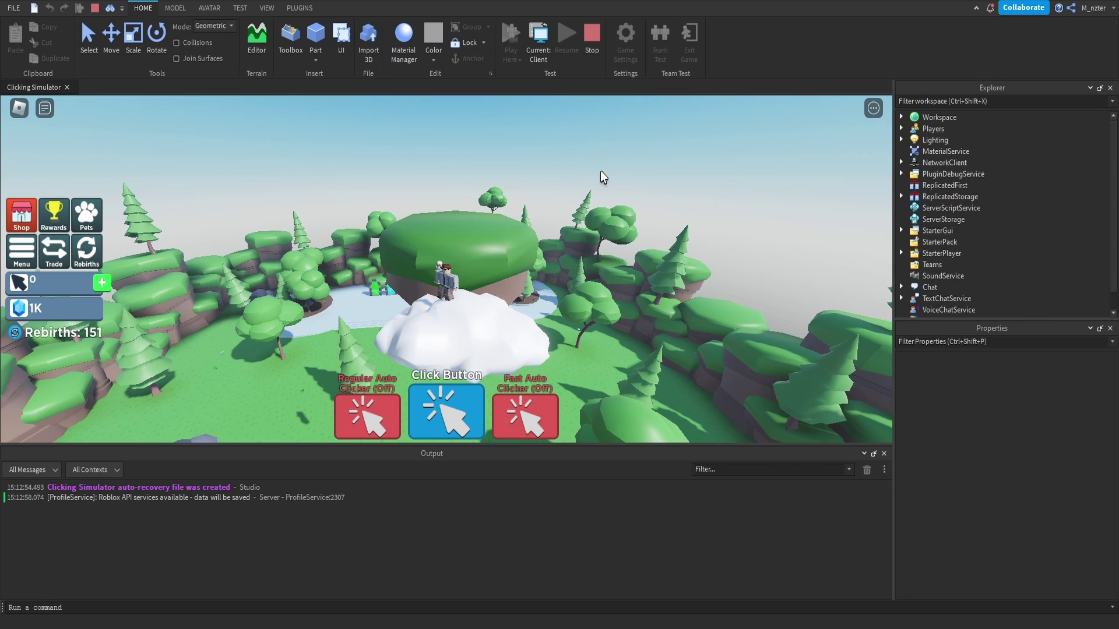
Test double jumps around the cloud's height again to judge the spacing of the jump platforms, and end the playtest.
key(Right)
right_drag(601, 170, 601, 171)
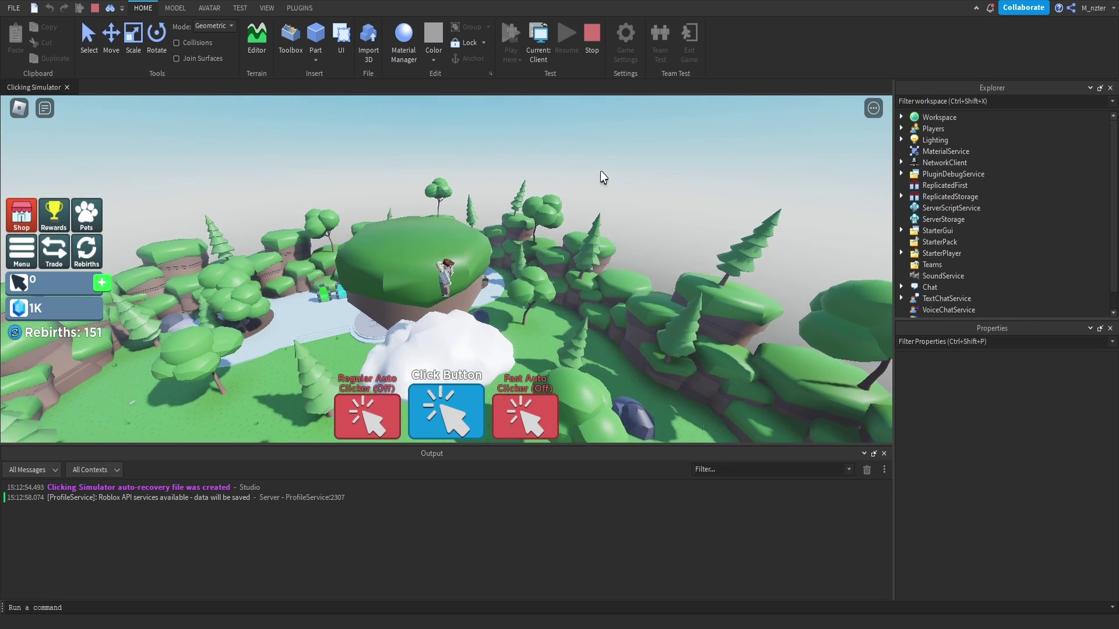
key(space)
key(s)
key(space)
key(space)
key(w)
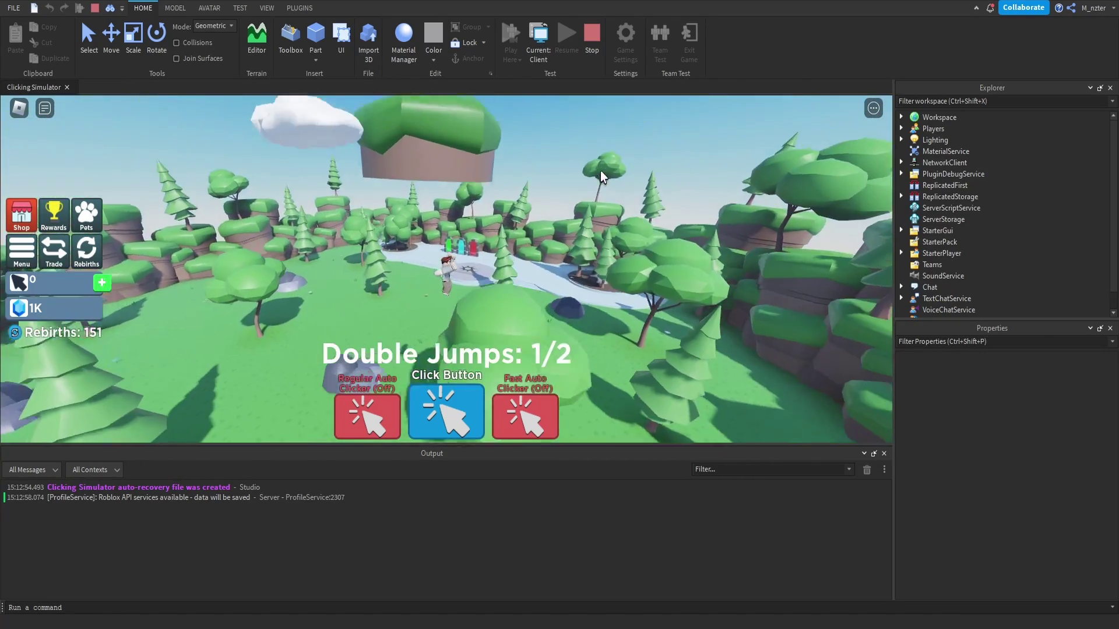
key(space)
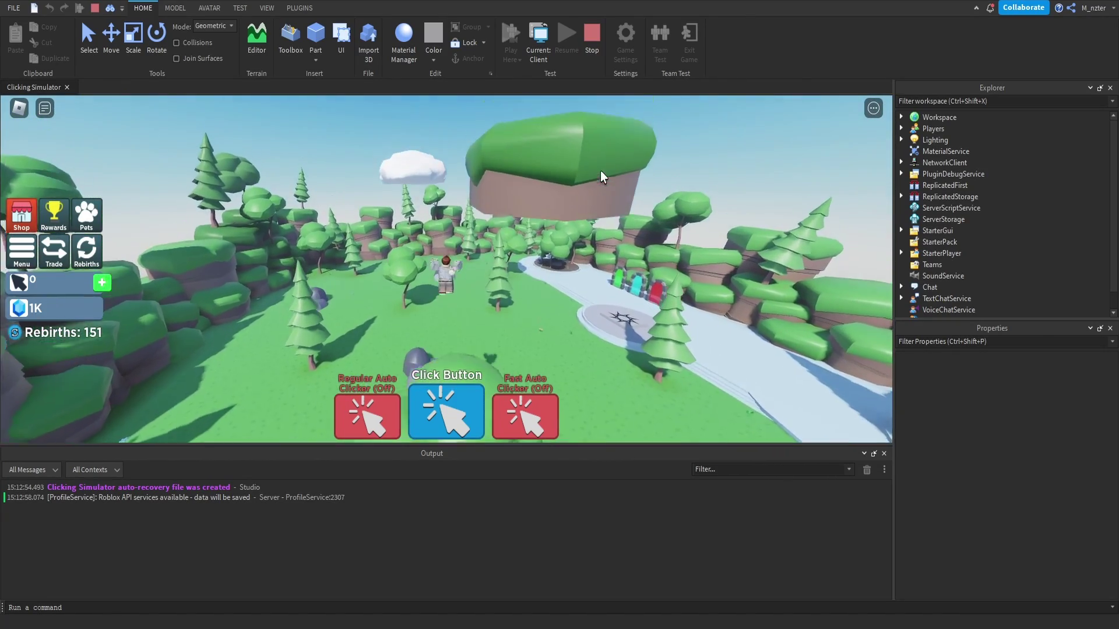
key(space)
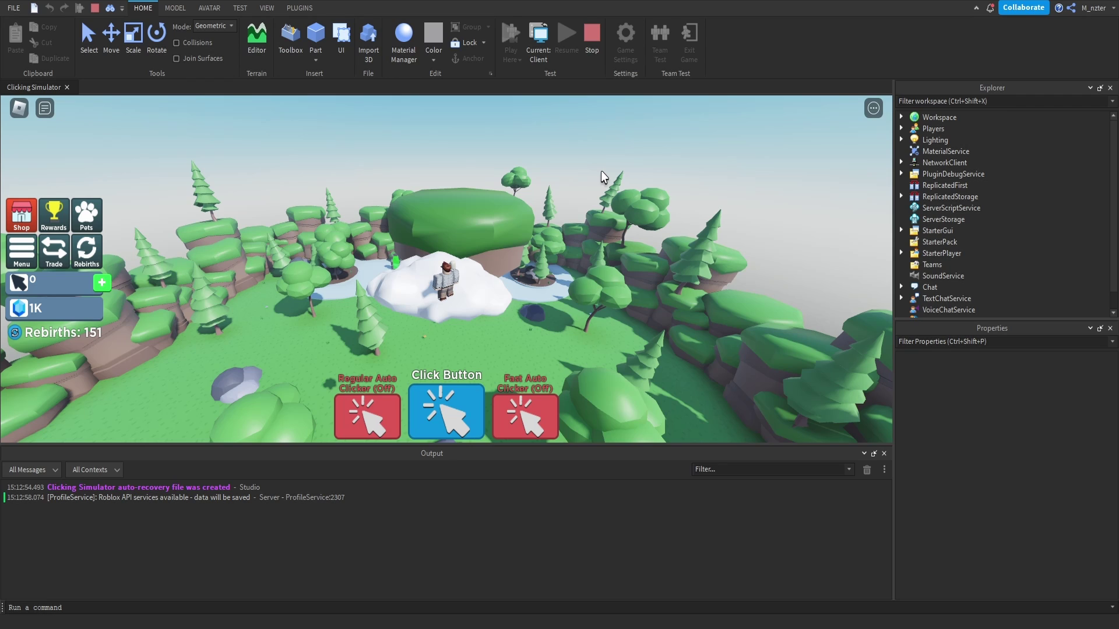
key(shift+F5)
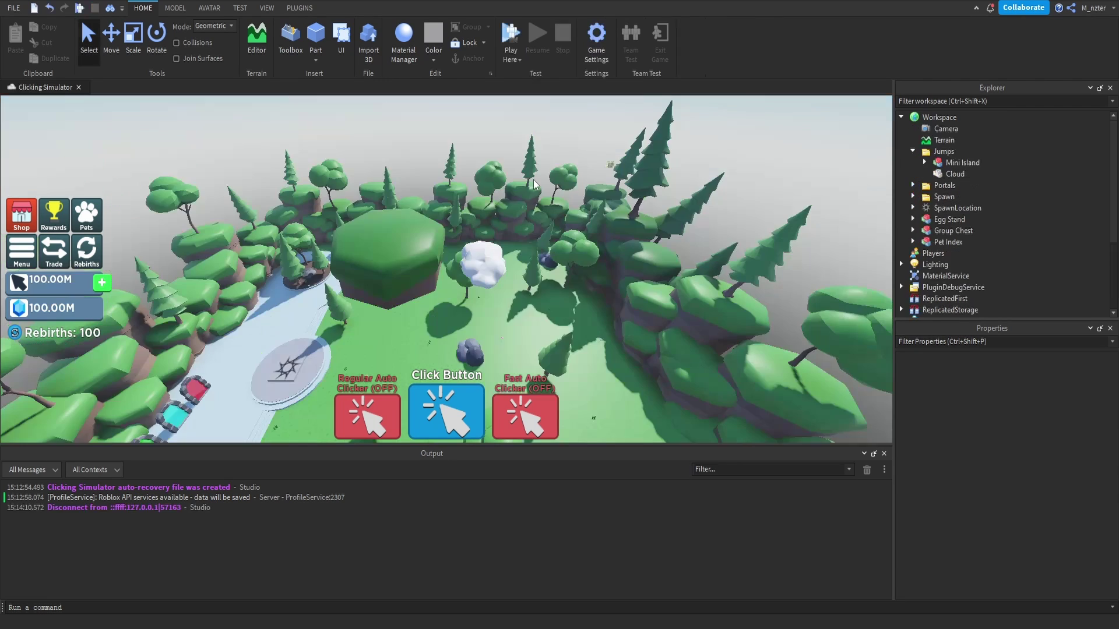
Move the Cloud away from the Mini Island so it floats near the cliffs on the island's far side.
right_drag(534, 179, 534, 179)
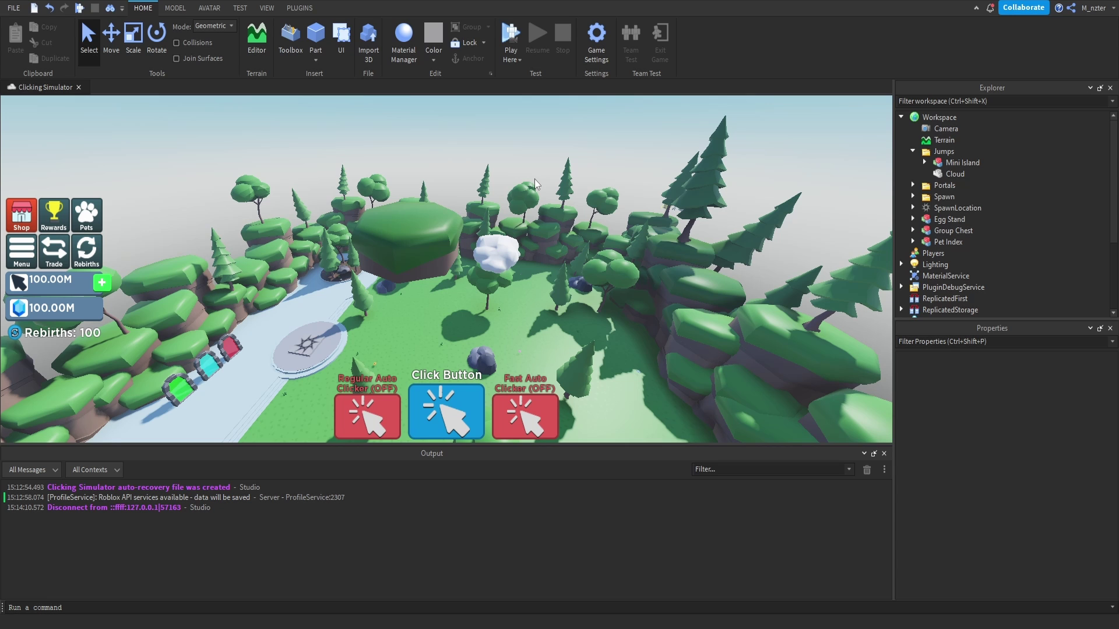
click(445, 261)
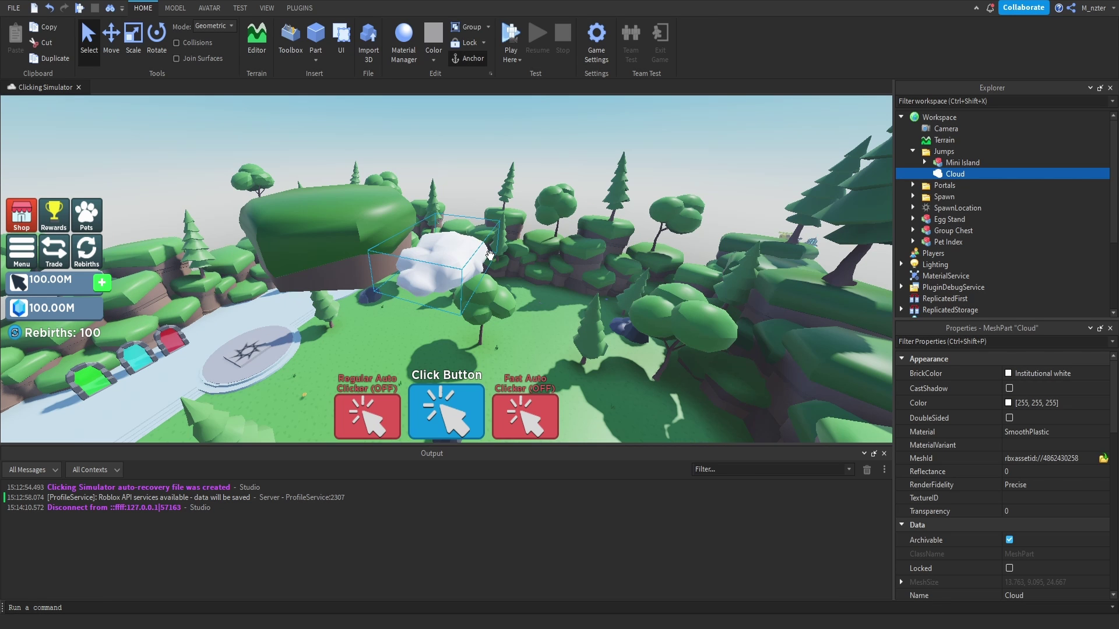
key(ctrl+2)
drag(506, 260, 720, 302)
drag(607, 261, 590, 214)
right_drag(619, 211, 618, 211)
right_drag(583, 248, 583, 249)
key(w)
key(s)
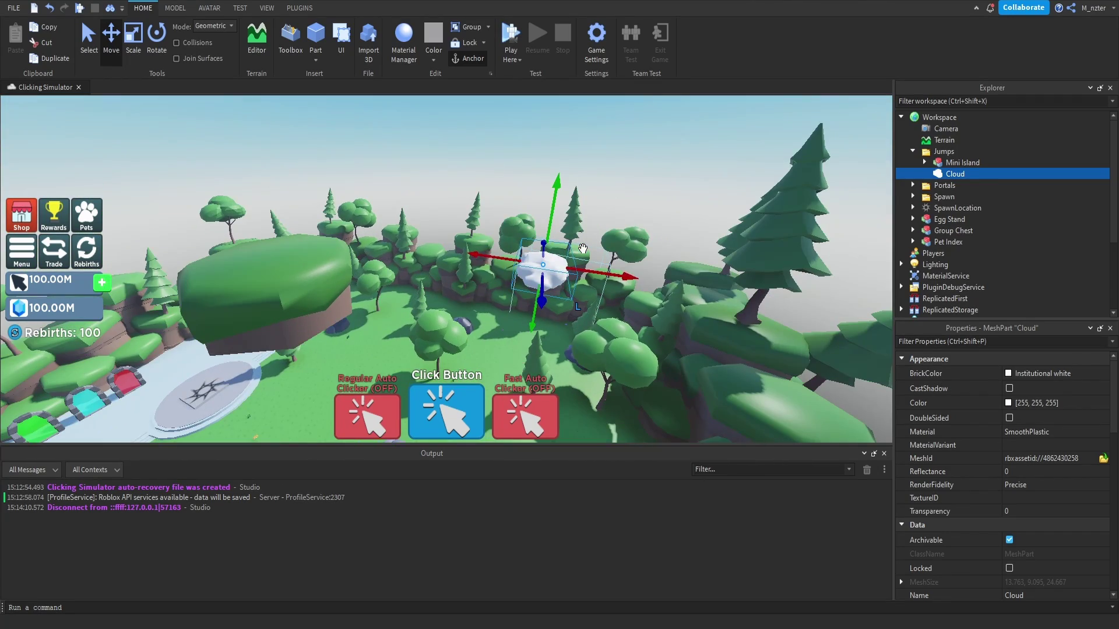
scroll(583, 248, down, 5)
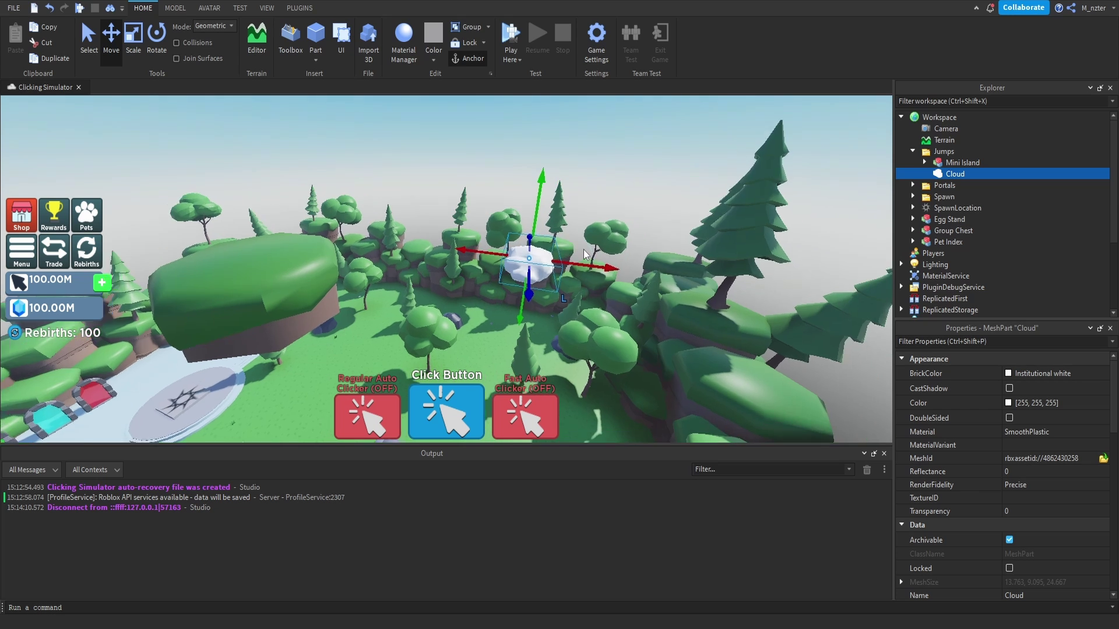
Duplicate the Cloud, place the copy across the island on the other side of the Mini Island and turn it.
key(ctrl+d)
drag(475, 239, 269, 237)
drag(337, 215, 344, 210)
drag(369, 232, 371, 233)
key(a)
right_drag(384, 240, 383, 240)
key(ctrl+3)
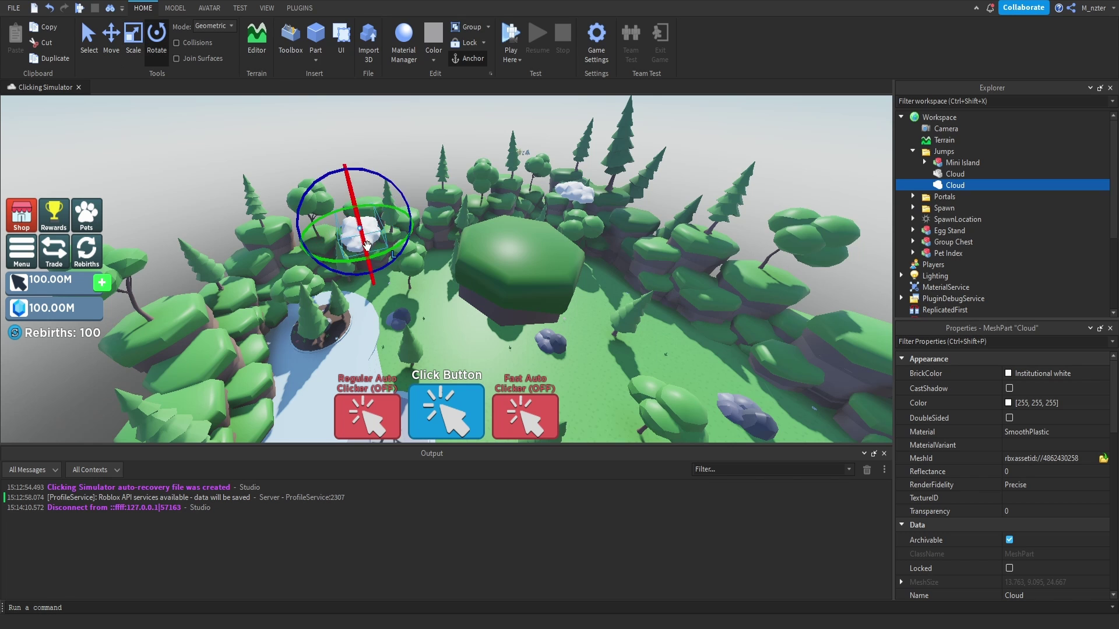
Duplicate the turned Cloud and position this third cloud over another part of the spawn island, well apart from the others.
key(ctrl+d)
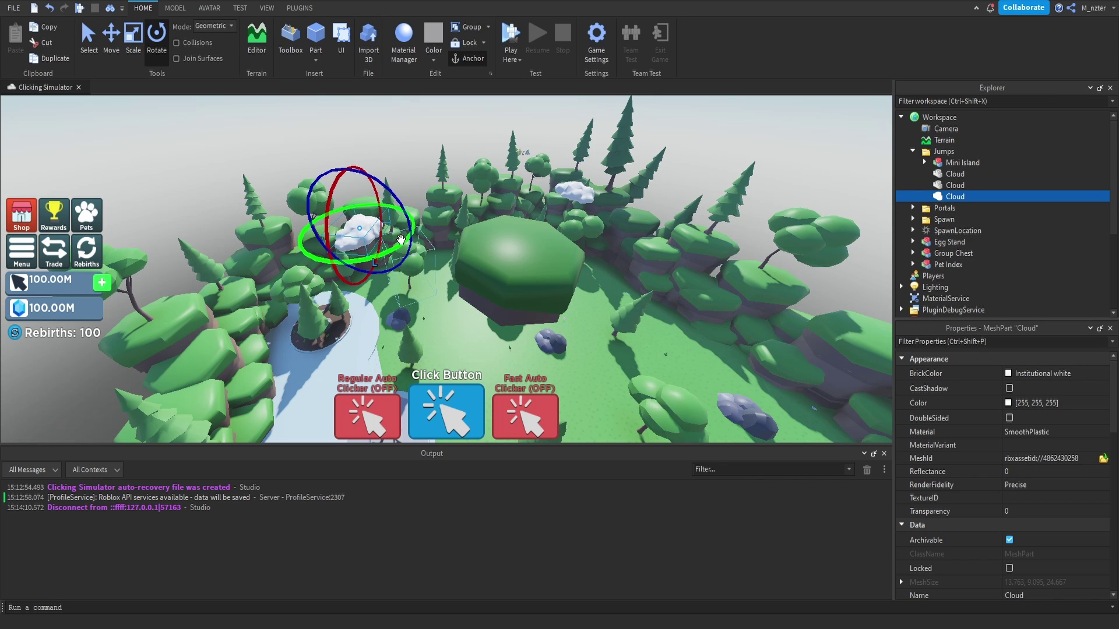
key(ctrl+2)
drag(406, 234, 500, 223)
right_drag(501, 223, 501, 223)
drag(501, 223, 500, 223)
right_drag(501, 223, 501, 223)
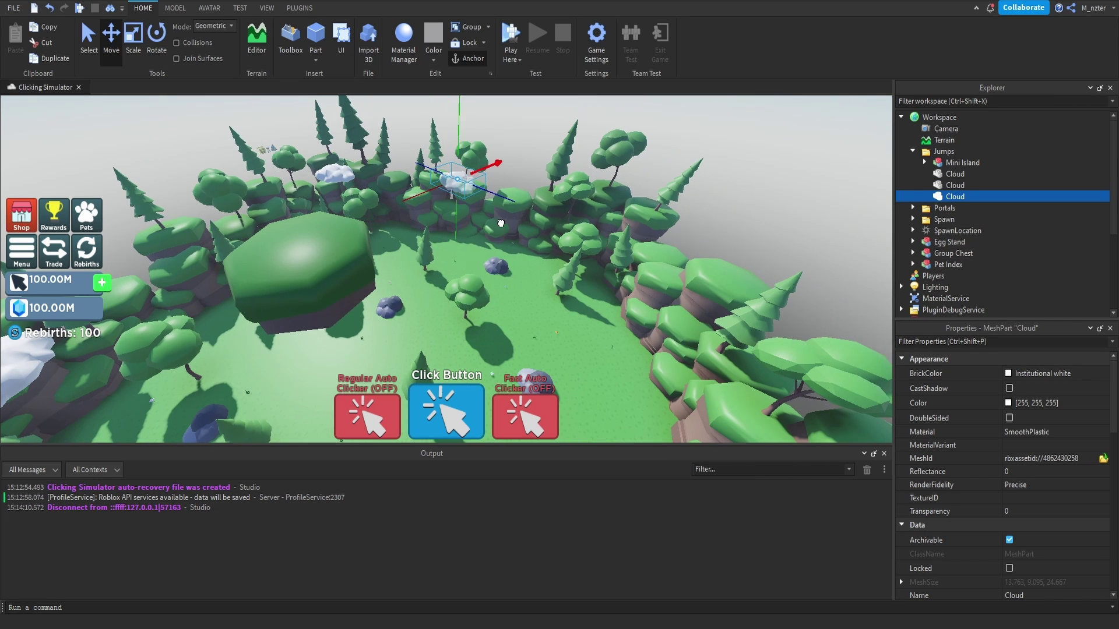
drag(500, 155, 506, 108)
key(d)
right_drag(506, 108, 507, 108)
drag(525, 187, 504, 197)
Duplicate the third Cloud and place the fourth one over a remaining open area of the island.
key(ctrl+d)
right_drag(505, 229, 479, 247)
drag(501, 299, 506, 308)
right_drag(506, 307, 506, 307)
drag(445, 249, 450, 309)
right_drag(450, 308, 448, 281)
Raise the Mini Island high above the clouds, to about 510.2, 163, 511.4.
click(448, 280)
key(ctrl+2)
drag(432, 214, 433, 124)
right_drag(451, 185, 452, 187)
drag(436, 206, 448, 226)
drag(446, 169, 446, 136)
key(d)
right_drag(508, 160, 506, 159)
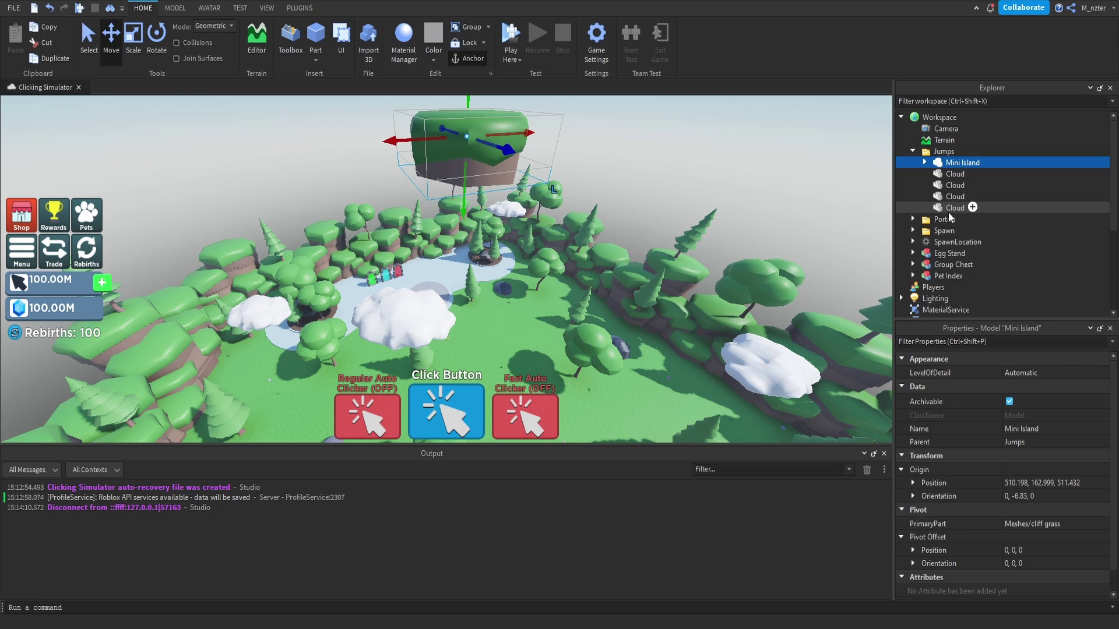
Check the CastShadow property of all four clouds and list the Mini Island's mesh parts.
click(950, 208)
shift+click(955, 174)
key(ctrl+shift+p)
text(cas)
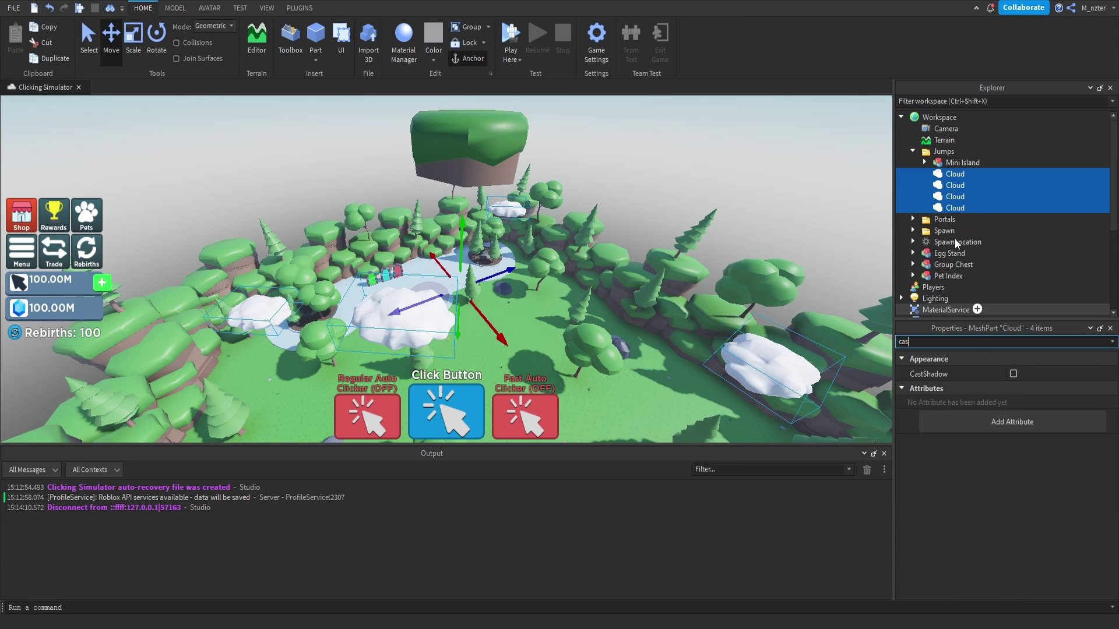
click(924, 163)
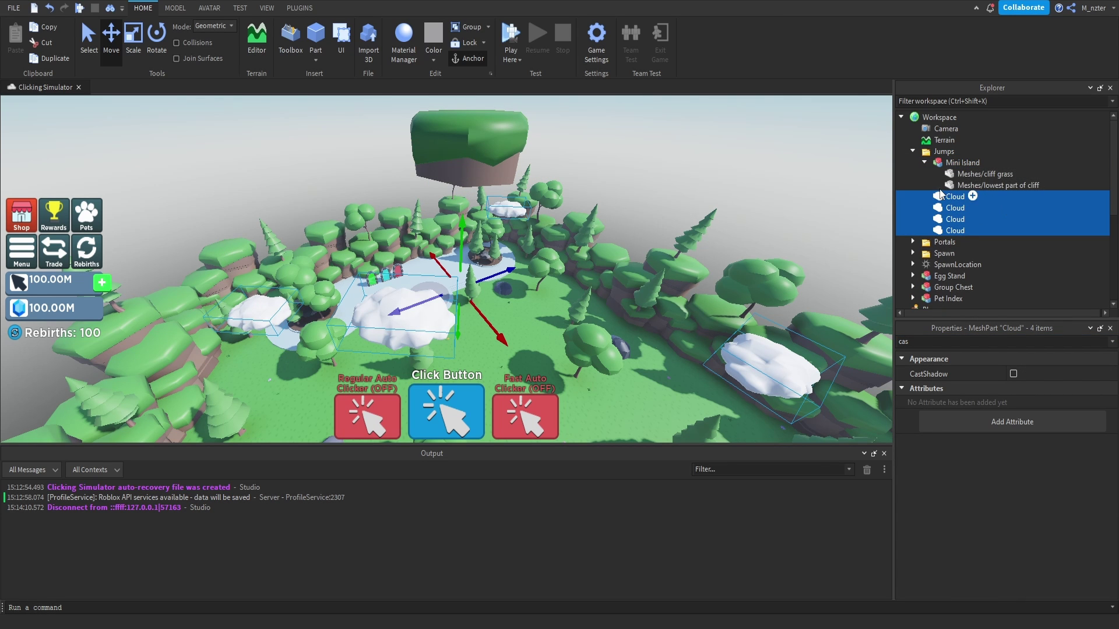
scroll(688, 255, up, 5)
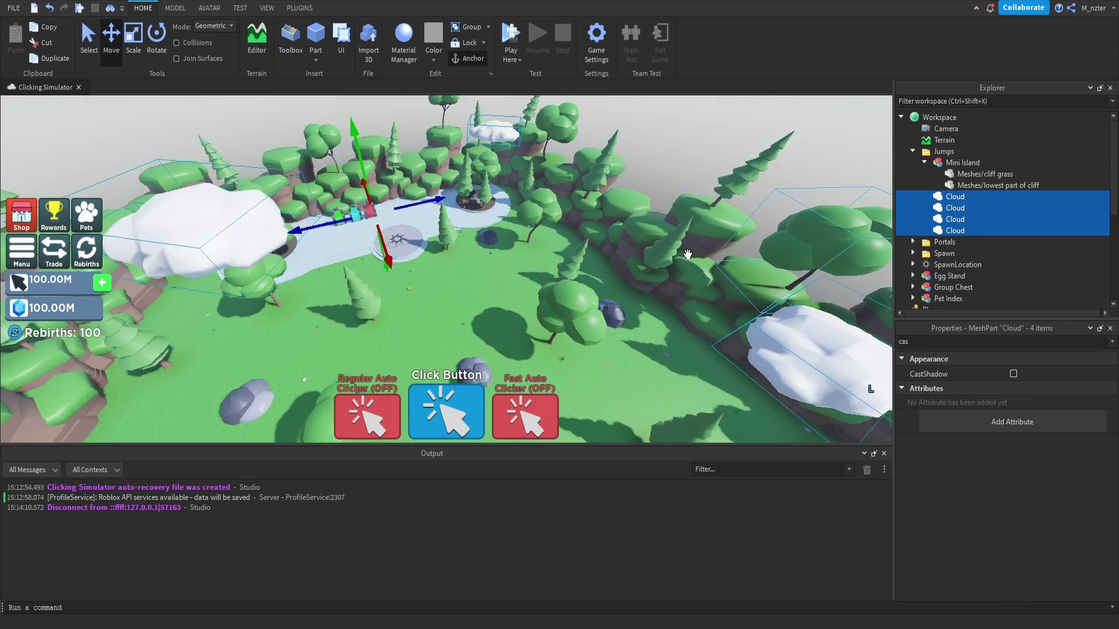
scroll(688, 256, down, 10)
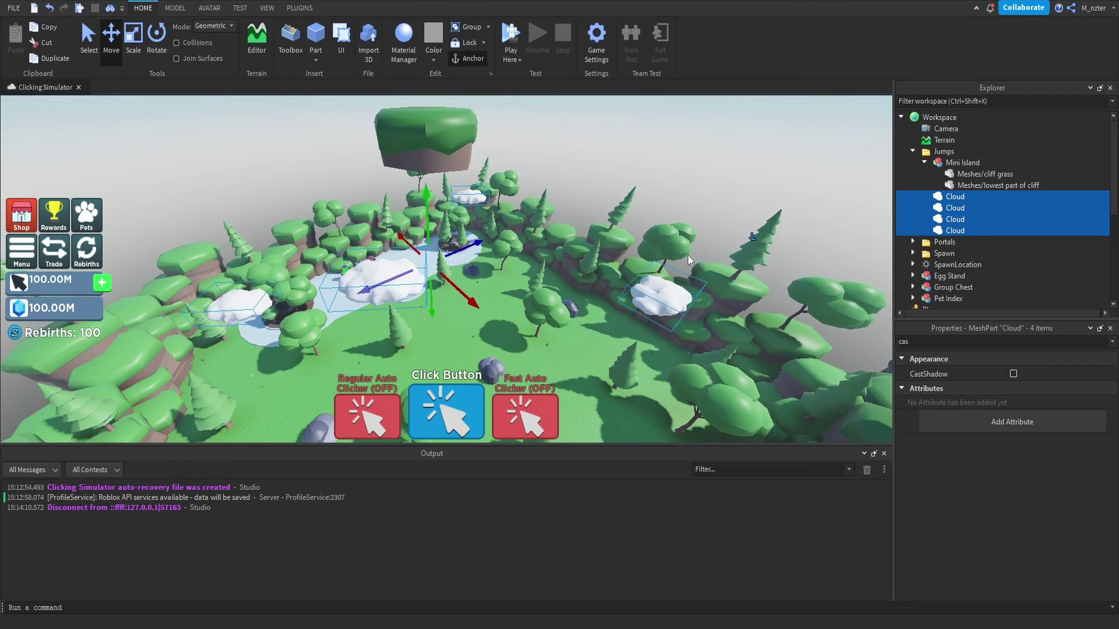
right_drag(688, 256, 688, 255)
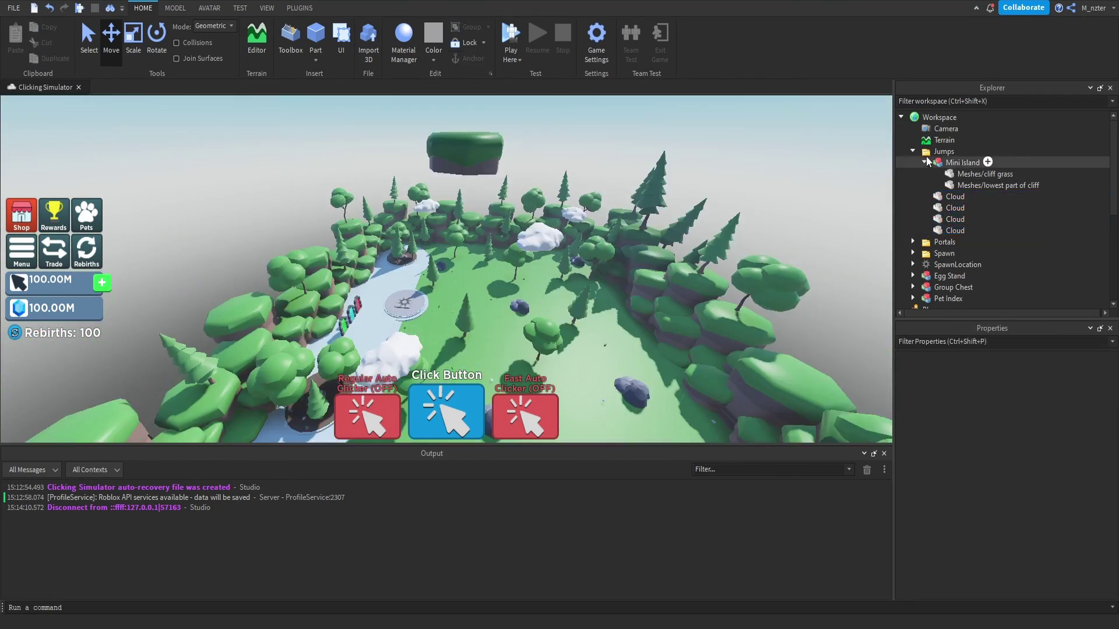
Create a Forest folder inside Jumps and move the Mini Island and the four clouds into it.
click(925, 162)
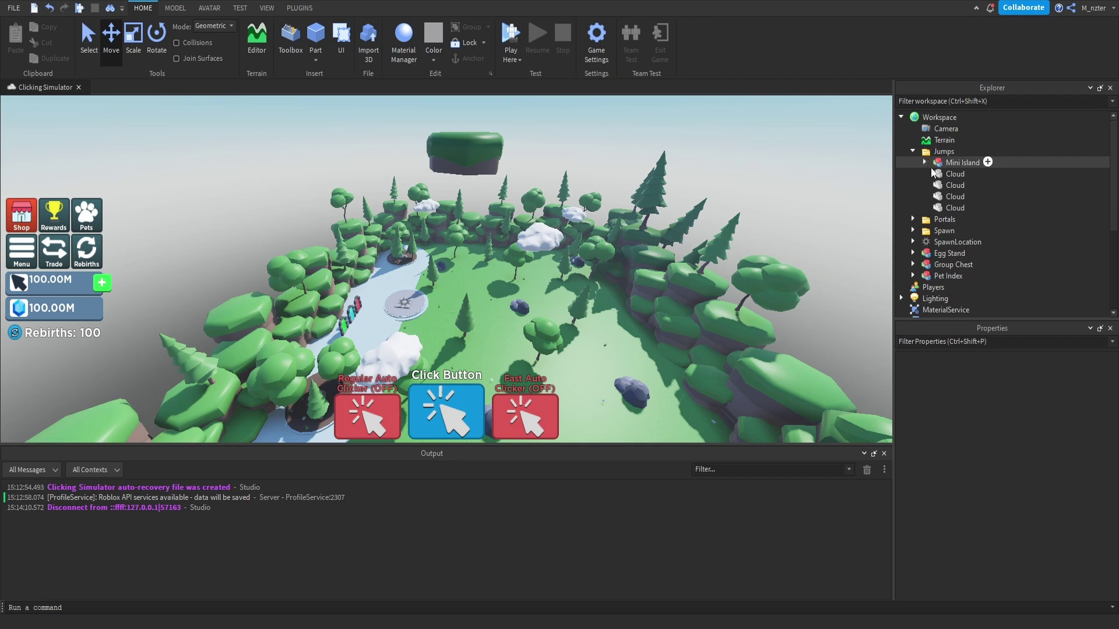
click(962, 151)
click(958, 197)
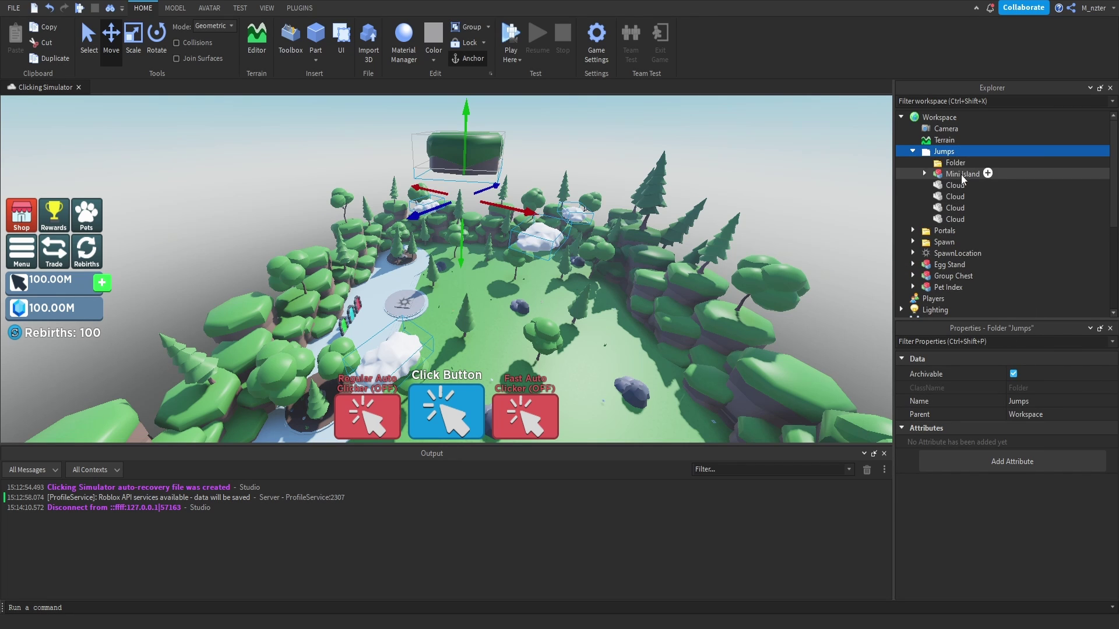
text(Forest)
key(Return)
click(961, 173)
shift+click(951, 218)
drag(954, 182, 932, 164)
key(w)
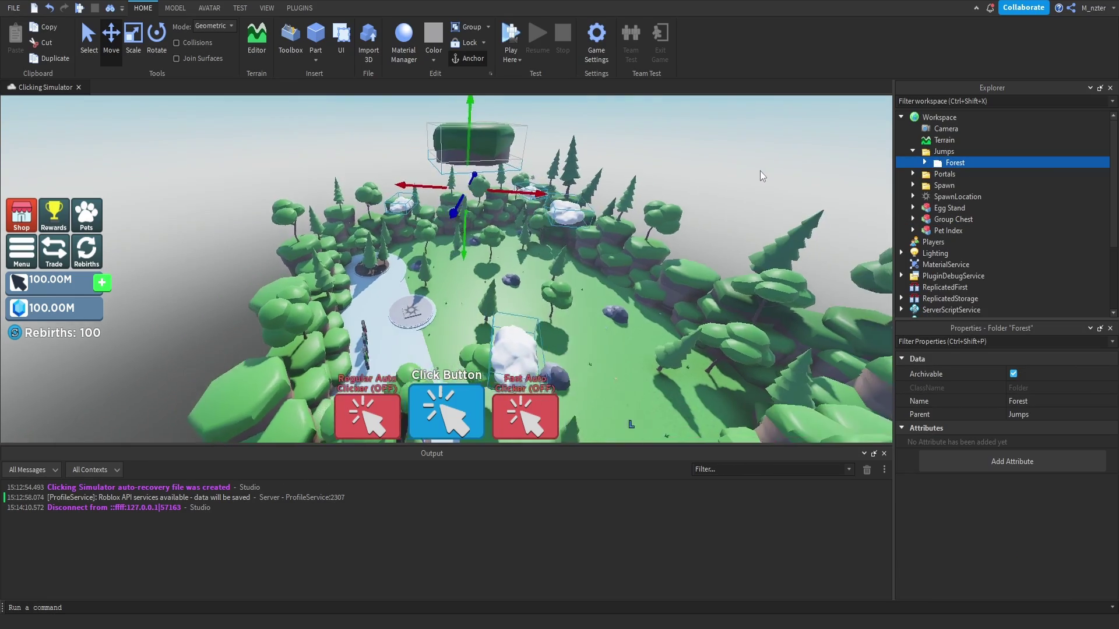
key(s)
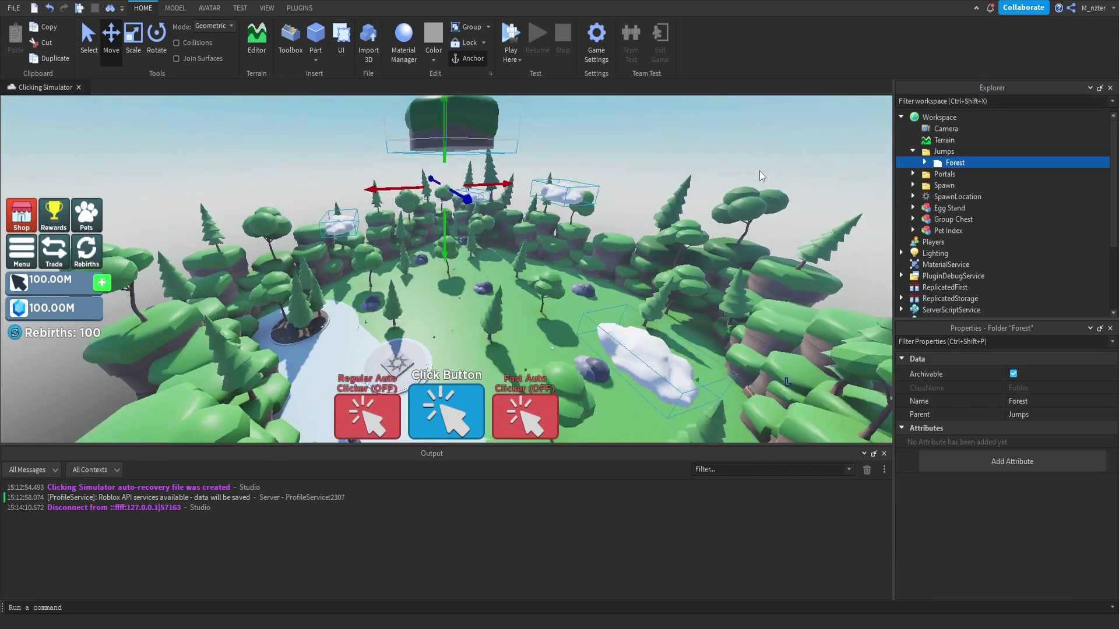
key(s)
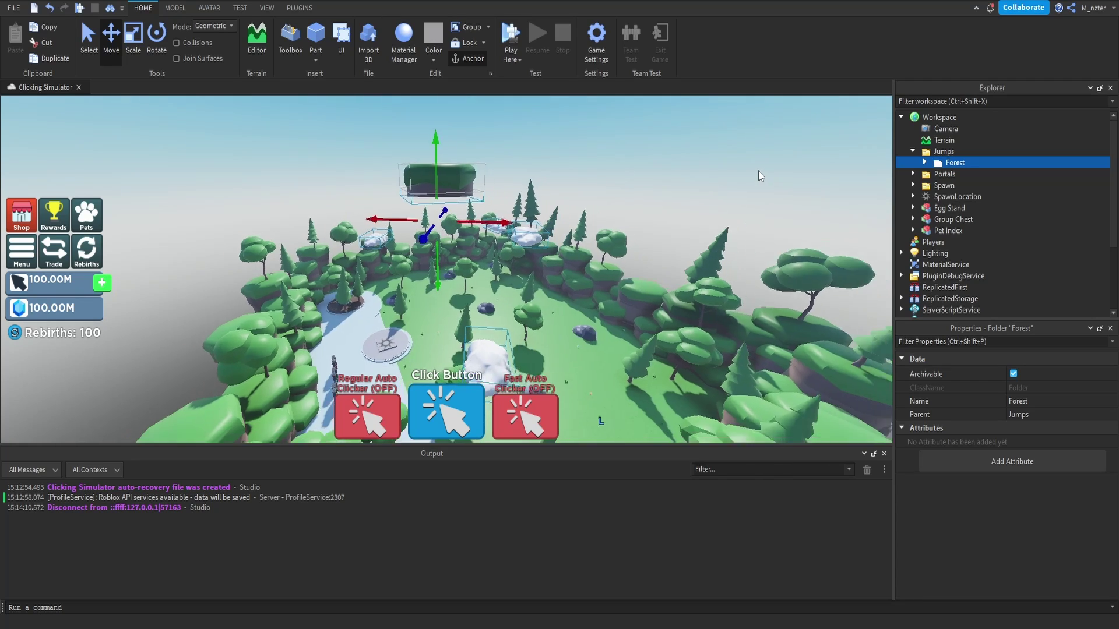
key(w)
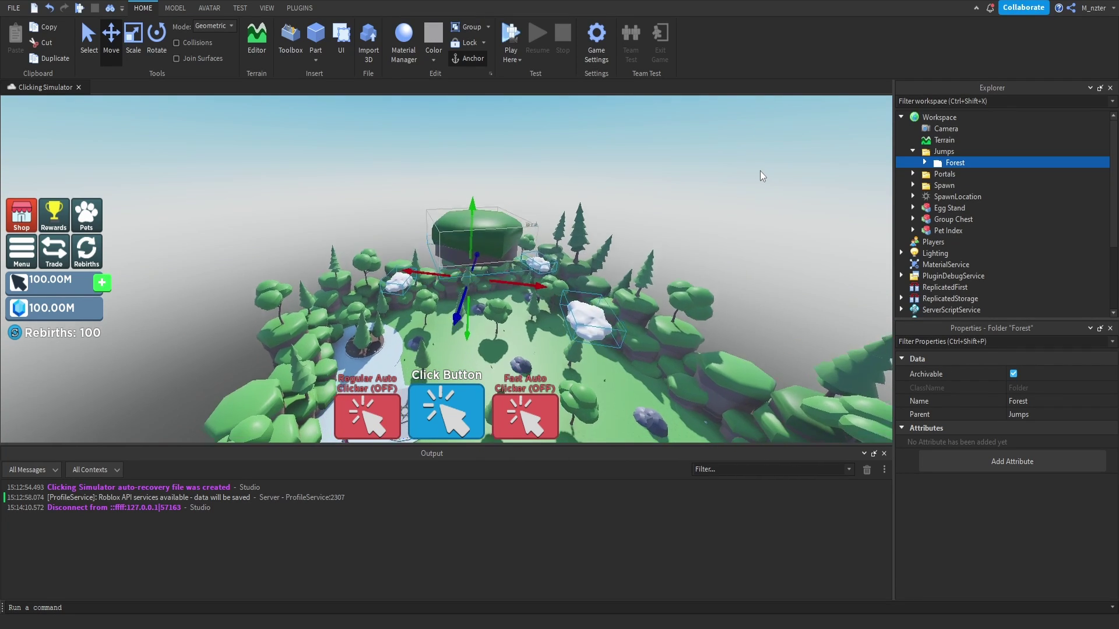
Duplicate all four clouds together, turn the copies by 90 degrees and shift them sideways from the originals.
click(932, 154)
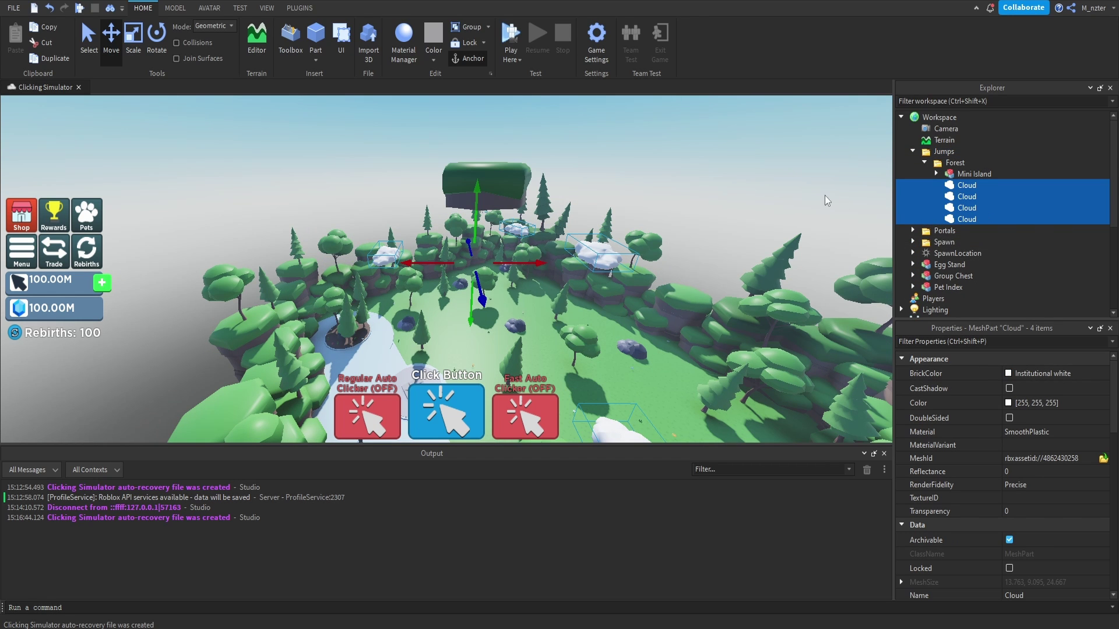
key(ctrl+d)
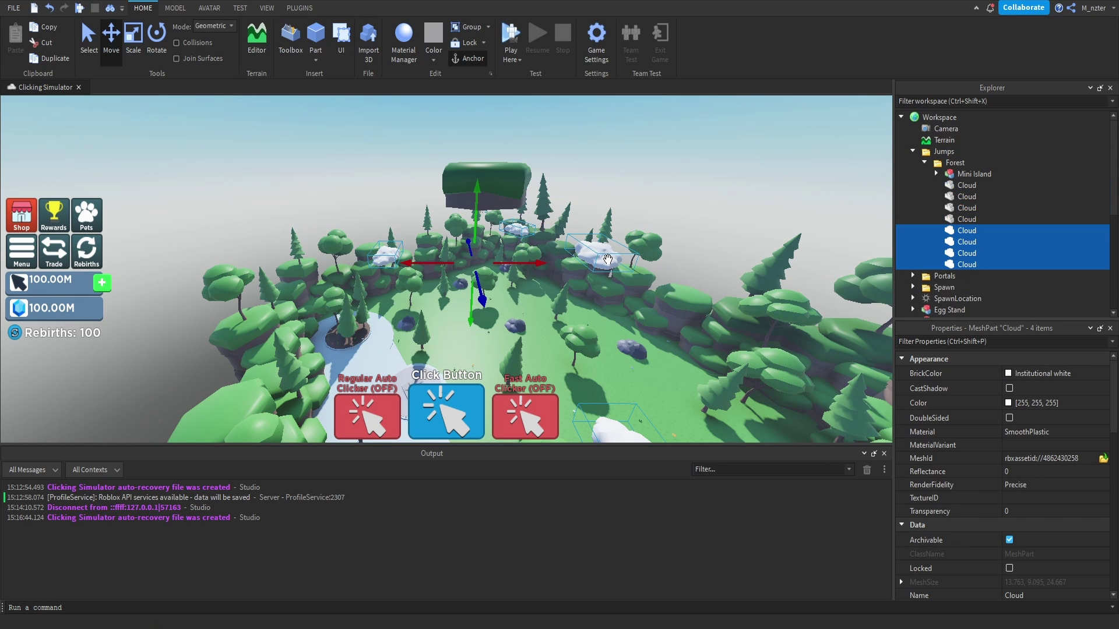
key(ctrl+r)
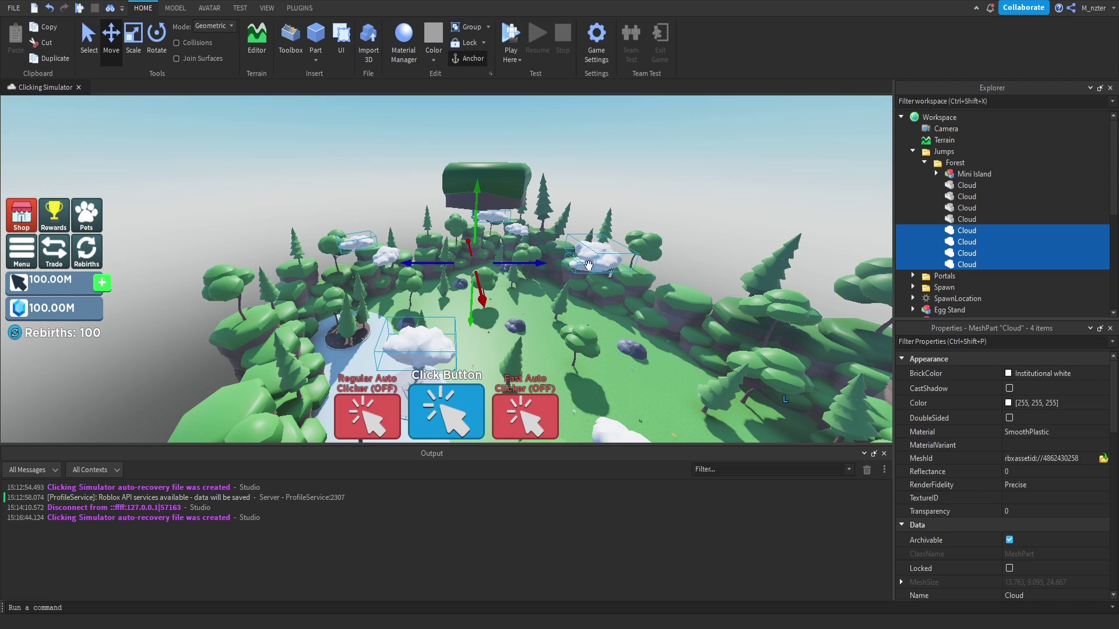
drag(525, 263, 545, 279)
key(a)
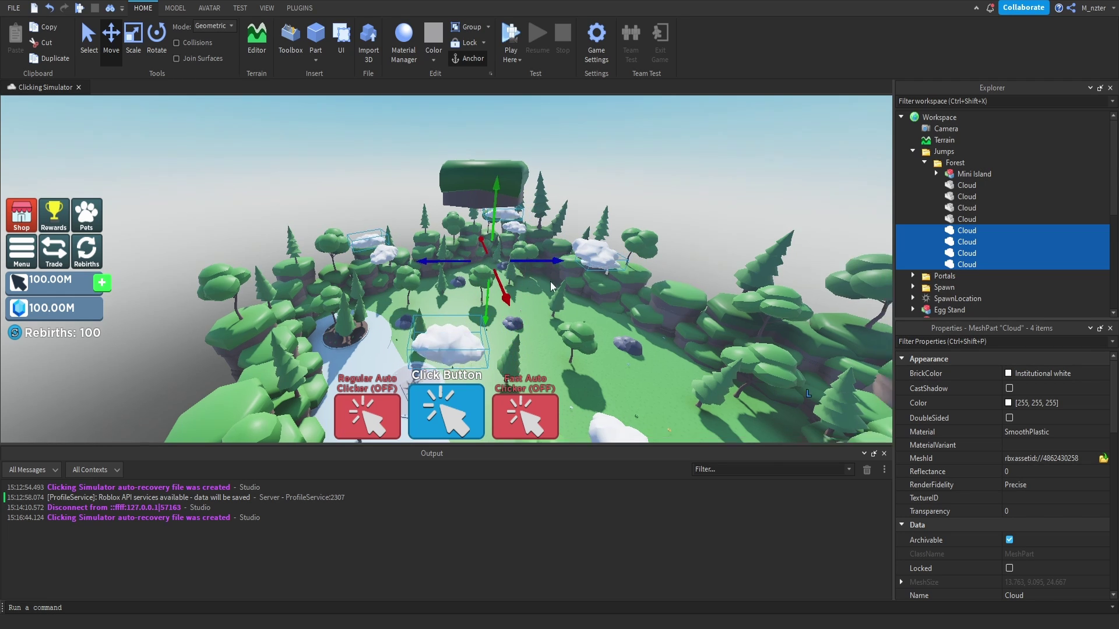
right_drag(545, 278, 546, 280)
key(a)
Raise the four copied clouds as a group to a higher level and spread them around the Mini Island.
drag(481, 254, 518, 281)
drag(485, 222, 508, 134)
right_drag(512, 166, 510, 175)
mouse_move(508, 178)
mouse_down()
mouse_move(500, 204)
mouse_move(506, 182)
mouse_up()
right_drag(510, 181, 557, 194)
drag(560, 197, 563, 200)
right_drag(563, 200, 556, 204)
drag(517, 194, 507, 189)
right_drag(508, 190, 508, 192)
Duplicate the Mini Island, turn the copy by 90 degrees and place it higher up at about 549.6, 216, 472.8.
click(509, 192)
click(475, 233)
key(ctrl+d)
drag(521, 236, 634, 193)
right_drag(634, 193, 633, 191)
drag(562, 232, 559, 232)
drag(503, 143, 505, 119)
key(ctrl+r)
drag(505, 232, 434, 239)
Duplicate one of the clouds and raise the copy beside the upper Mini Island.
right_drag(608, 256, 605, 256)
key(e)
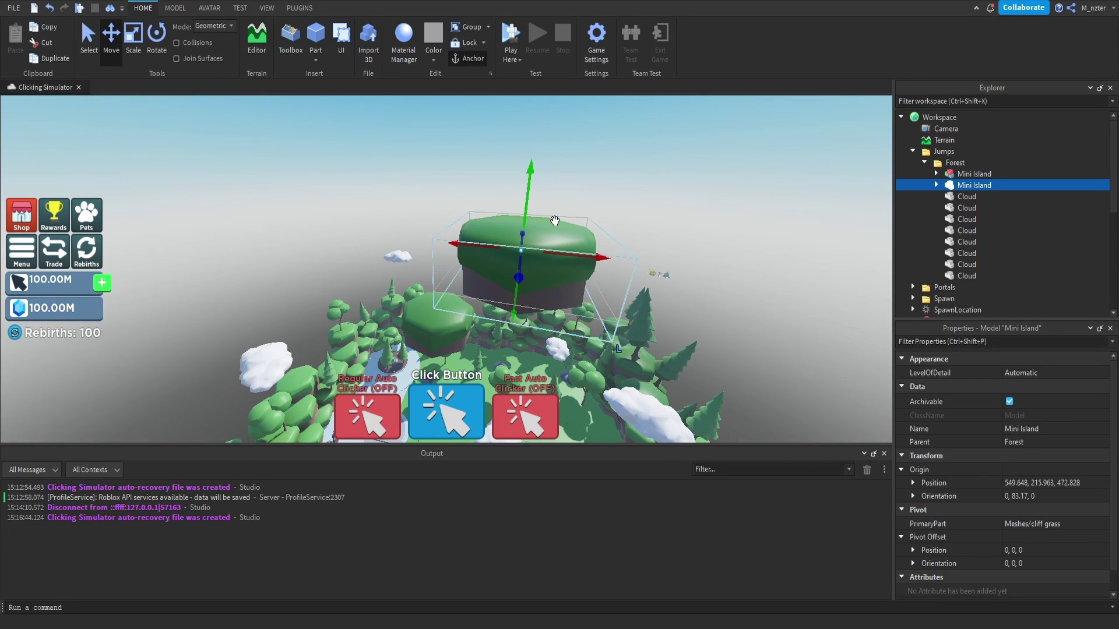
right_drag(632, 225, 631, 225)
click(548, 335)
key(ctrl+d)
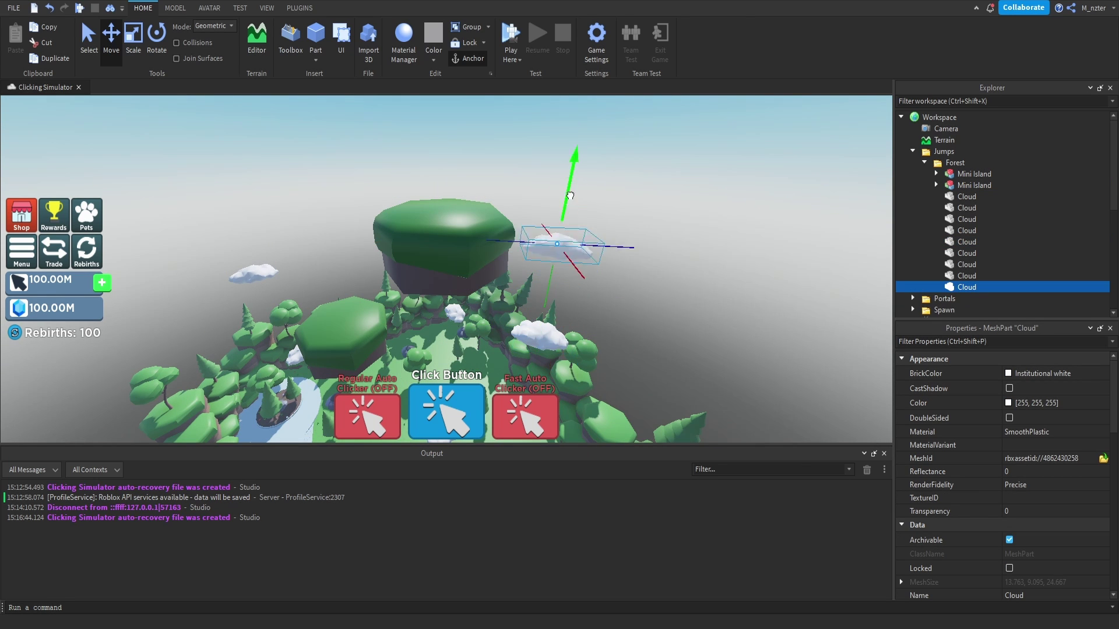
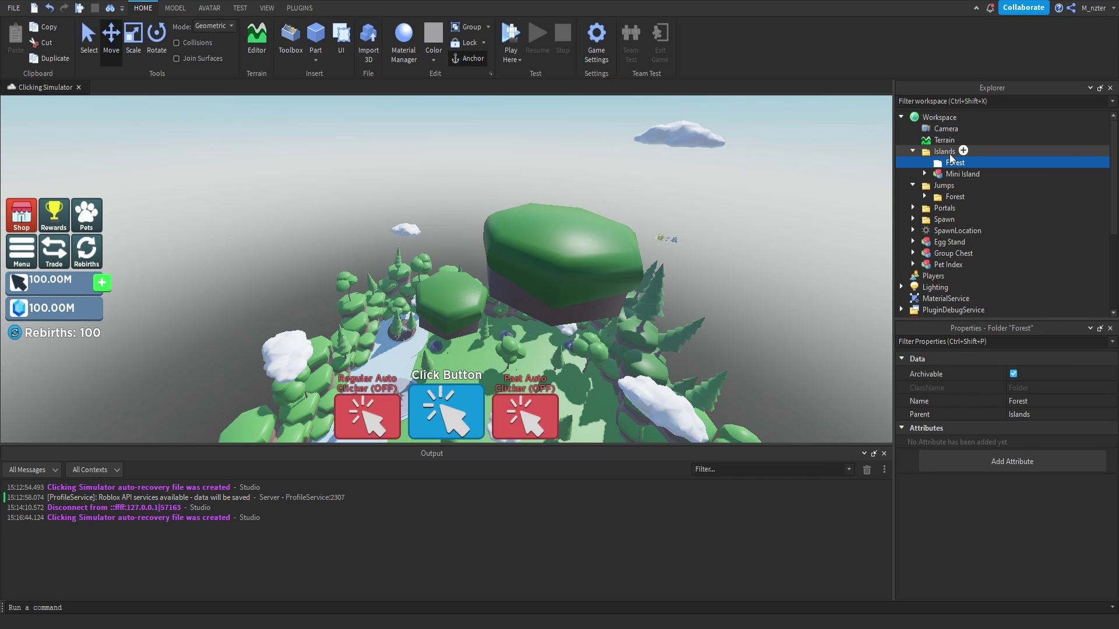
Move the spare Mini Island into the Forest folder of Islands and raise it high above the two jump islands.
drag(953, 175, 975, 172)
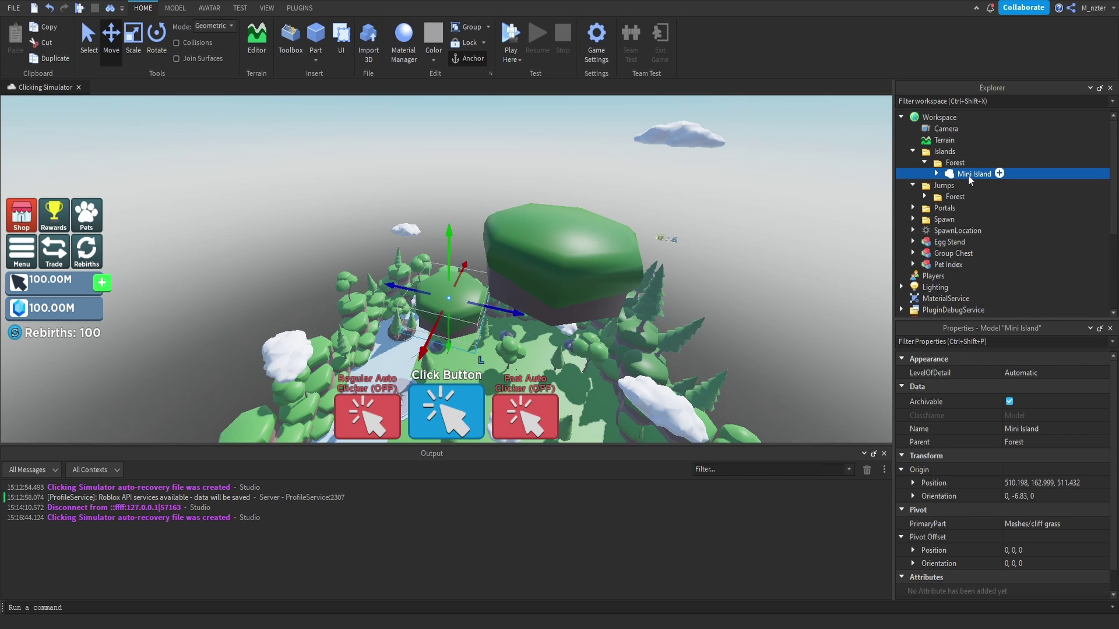
right_drag(645, 230, 645, 231)
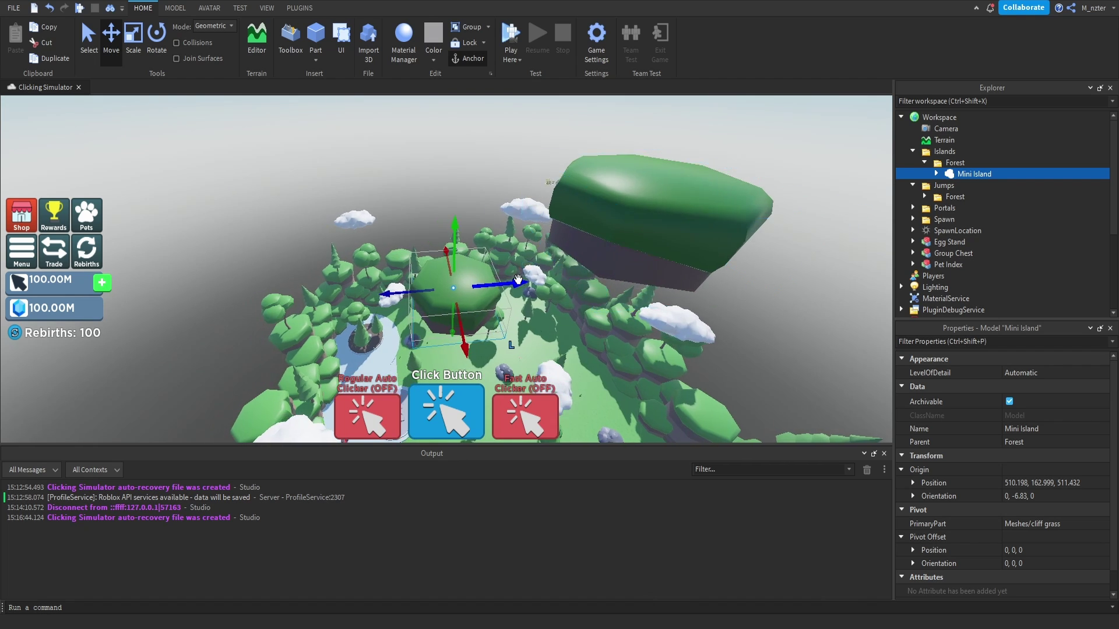
drag(535, 249, 542, 196)
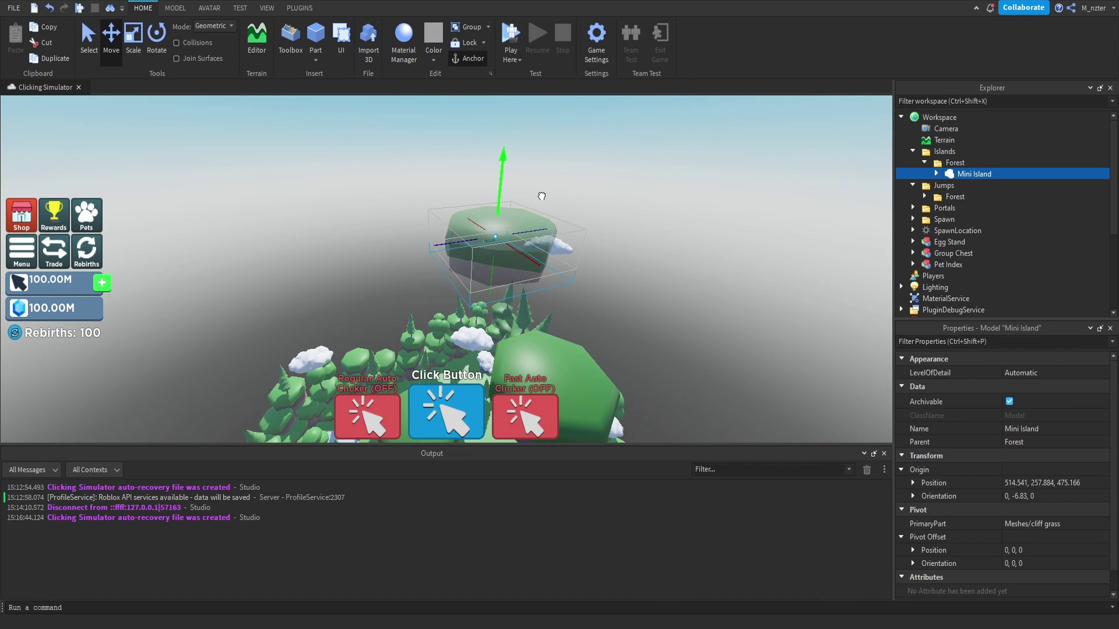
right_drag(543, 196, 543, 196)
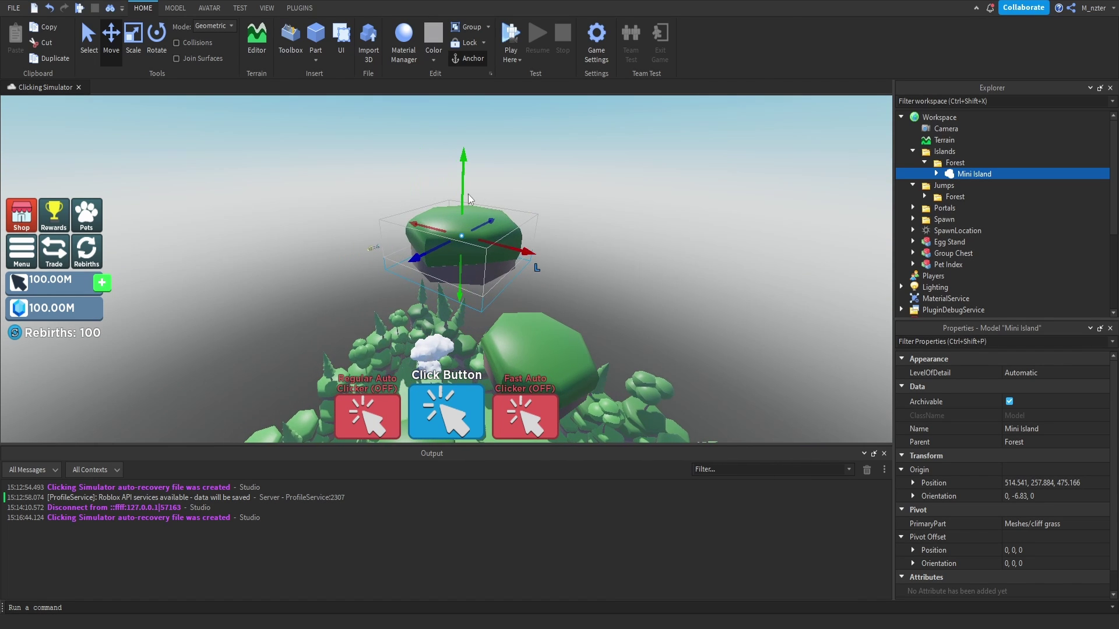
drag(463, 192, 464, 170)
right_drag(481, 173, 480, 173)
drag(499, 211, 532, 217)
Scale the topmost Mini Island up to a large island and shift it to about 521.2, 278.3, 481.6.
key(ctrl+3)
drag(499, 169, 512, 109)
right_drag(528, 125, 527, 124)
scroll(454, 190, up, 10)
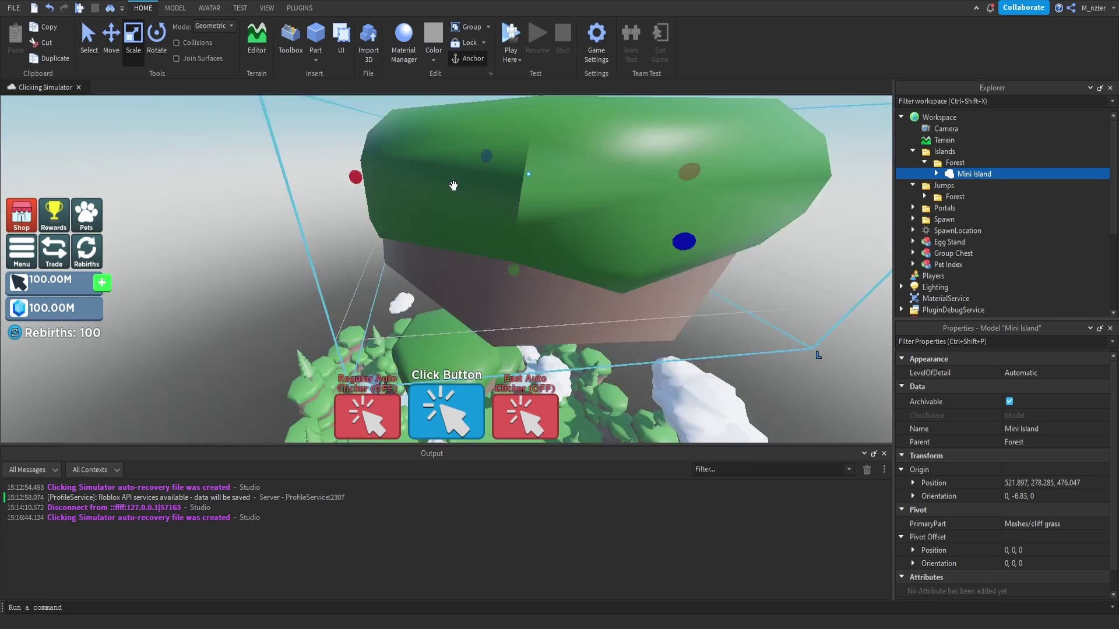
right_drag(453, 186, 453, 187)
key(ctrl+2)
drag(469, 211, 517, 222)
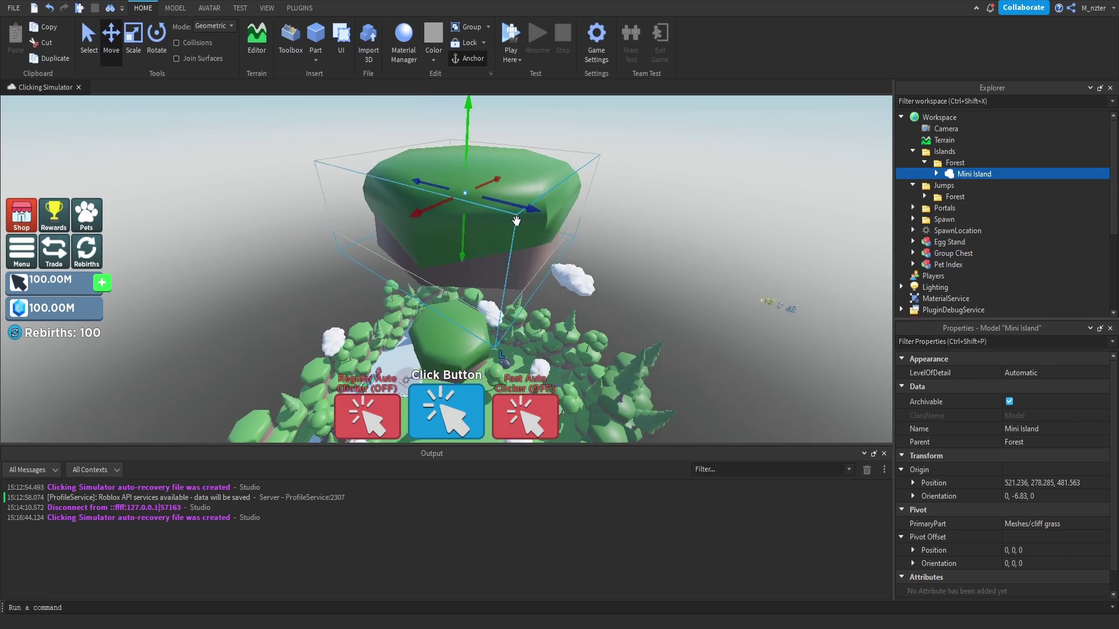
right_drag(516, 222, 517, 222)
Move the upper jump Mini Island out from under the large island, to about 586.5, 216, 477.2.
click(494, 251)
drag(467, 304, 452, 368)
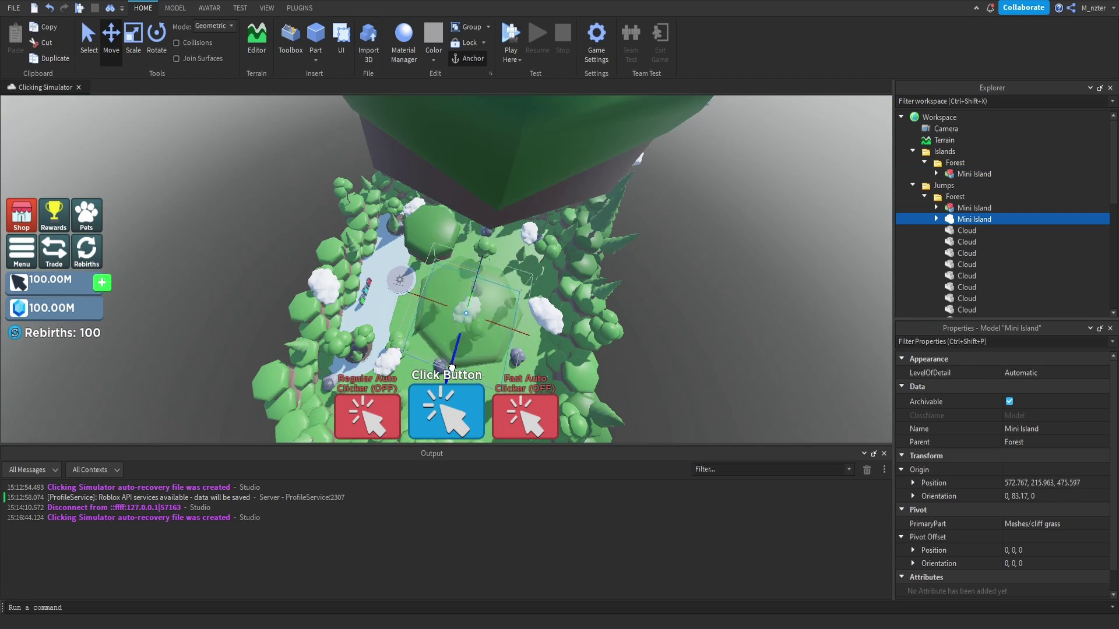
right_drag(512, 342, 512, 341)
drag(494, 246, 397, 351)
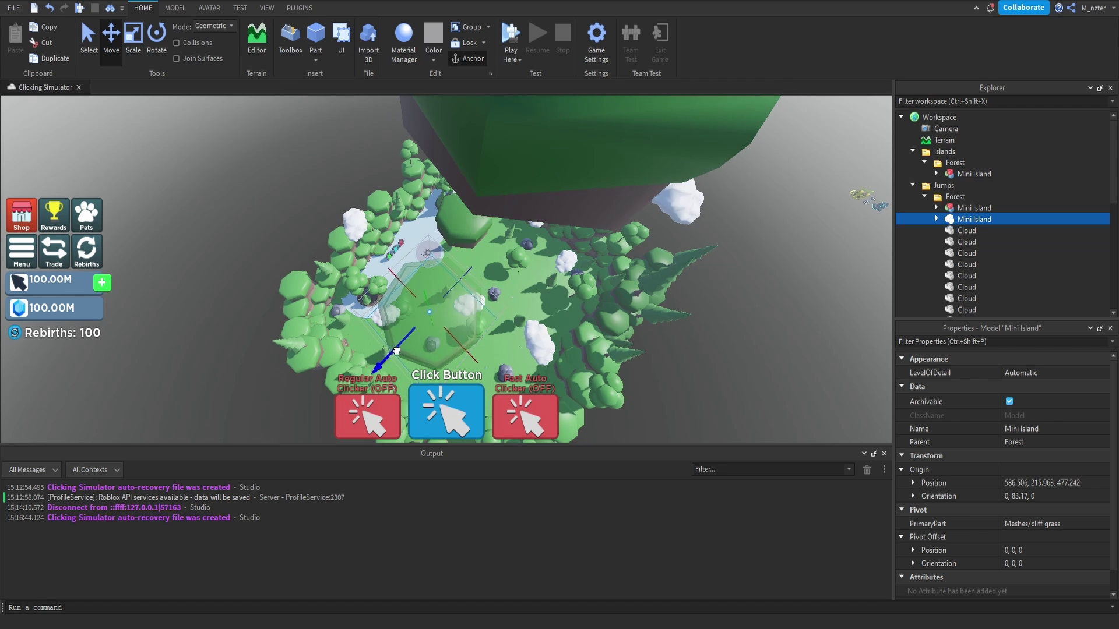
right_drag(607, 268, 607, 268)
Rename the large Mini Island in the Islands Forest folder as Island.
click(924, 197)
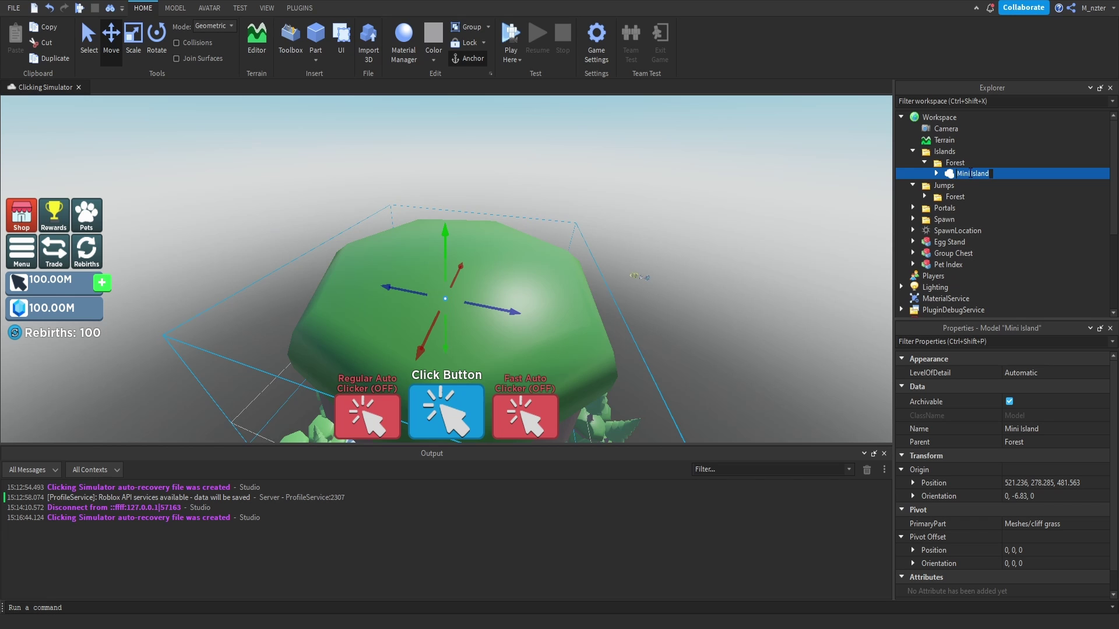
click(971, 174)
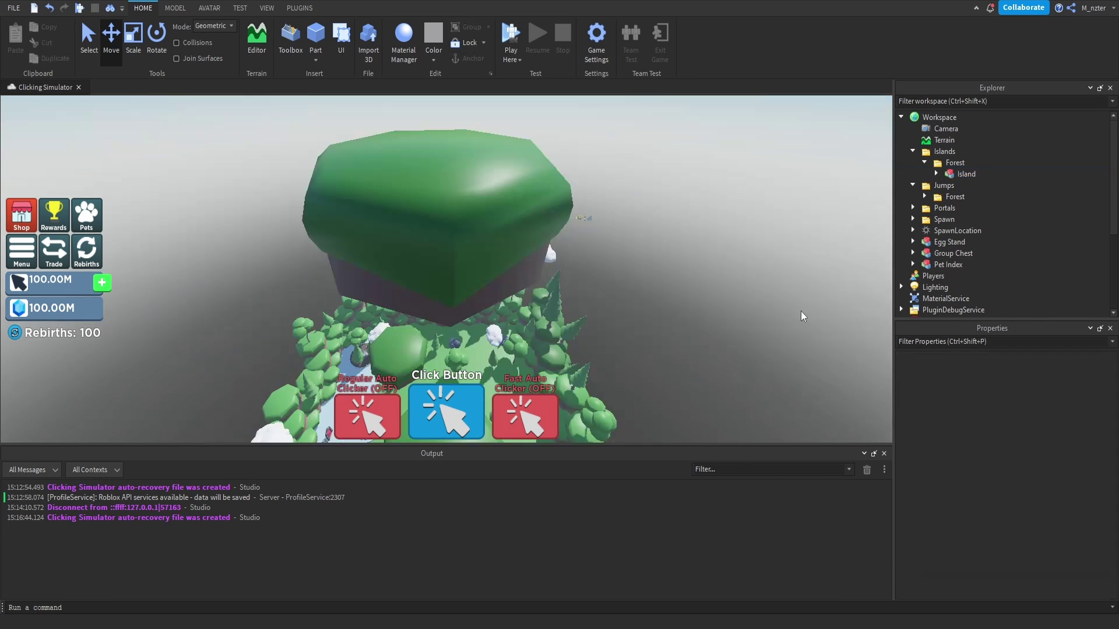
right_drag(801, 311, 801, 312)
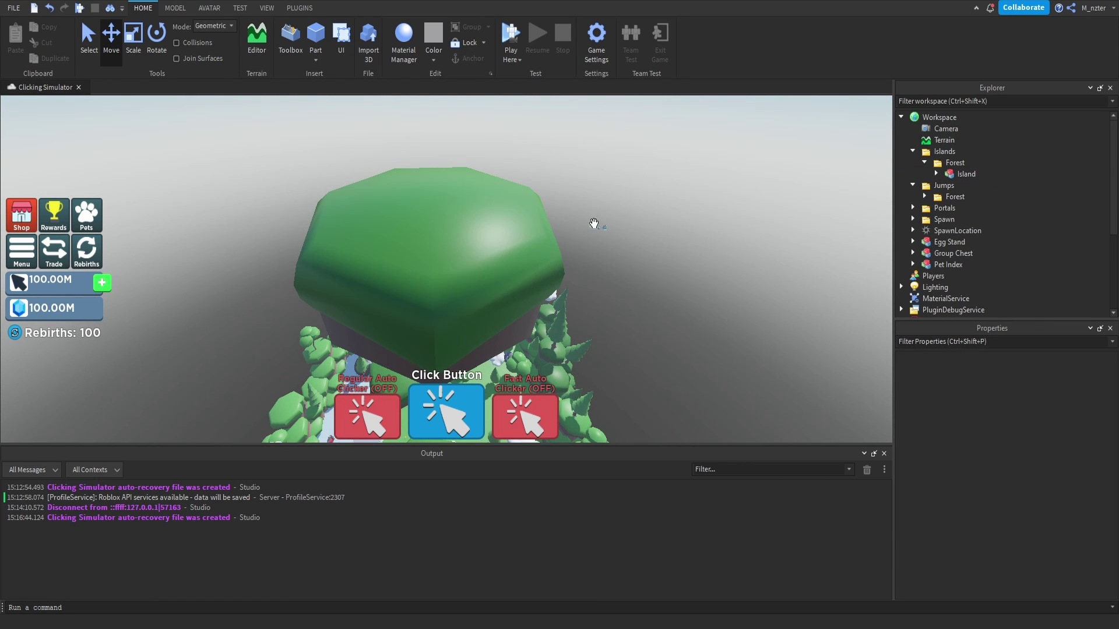
Bring the Group Chest up onto the large Island's grass, to about 530.2, 301.9, 460.7.
click(932, 253)
drag(629, 229, 634, 308)
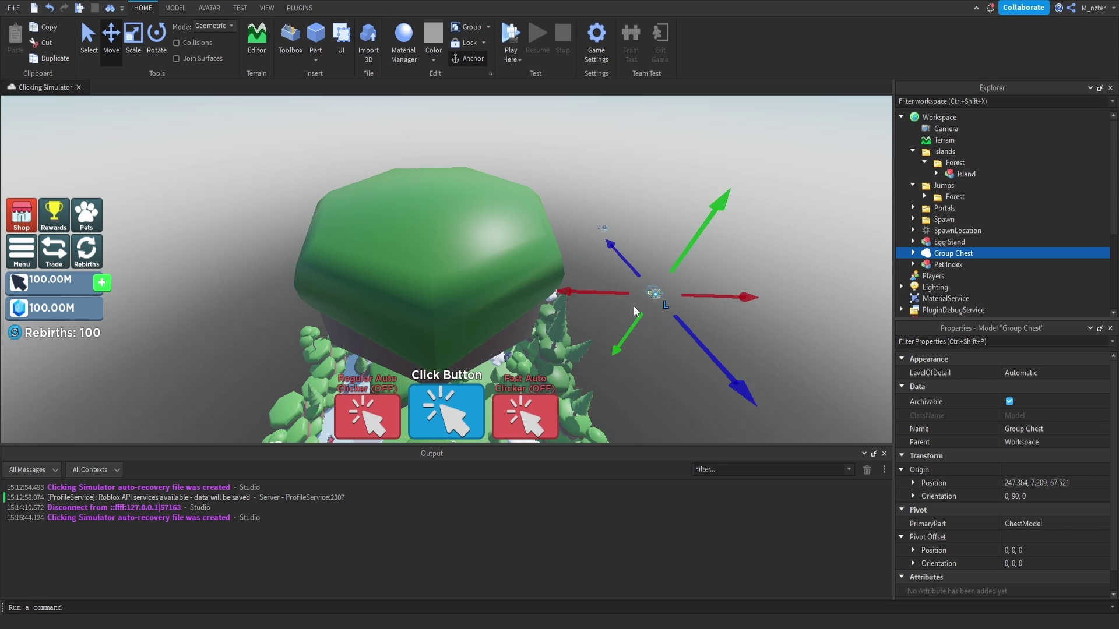
drag(553, 262, 592, 120)
drag(621, 209, 640, 225)
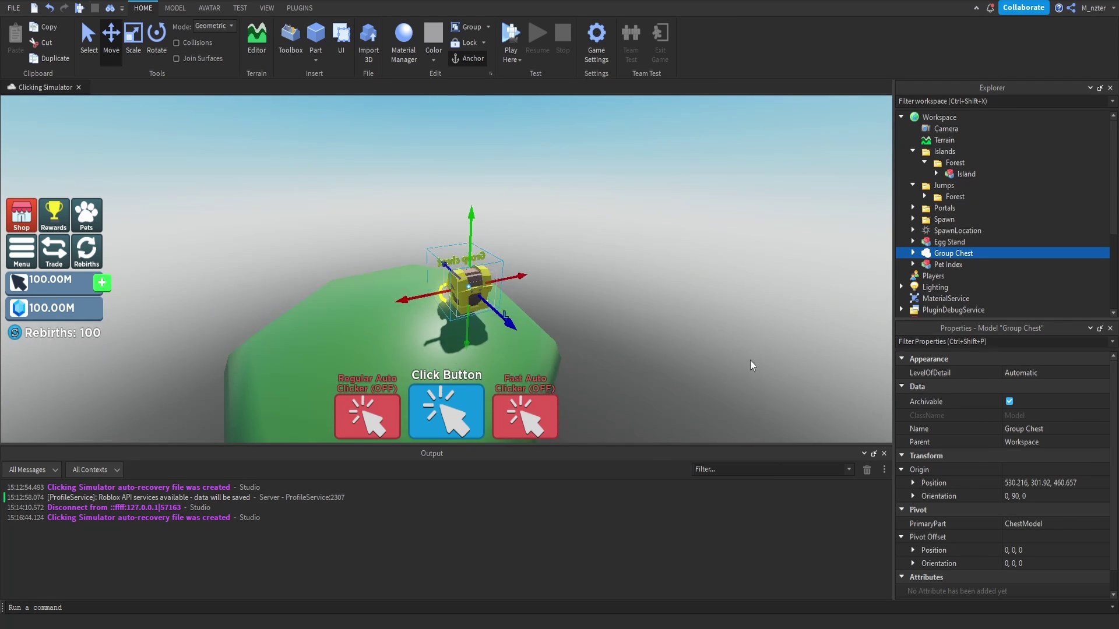
right_drag(750, 361, 750, 360)
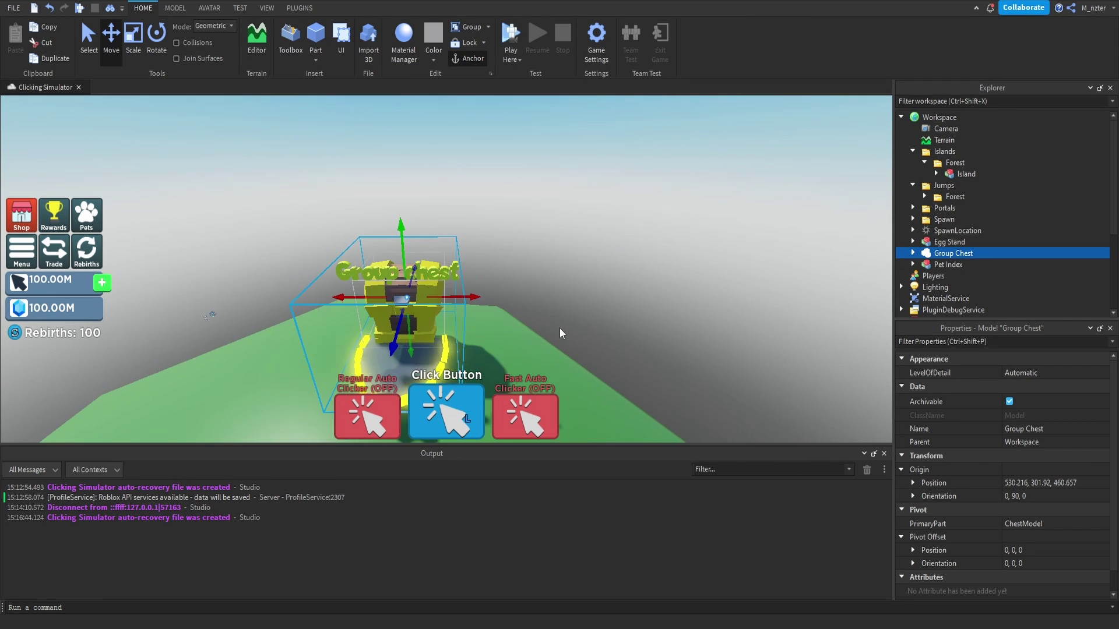
Turn the Group Chest to 180 degrees and lower it onto the grass at about 525.5, 298.4, 456.1.
right_drag(559, 327, 557, 324)
key(ctrl+r)
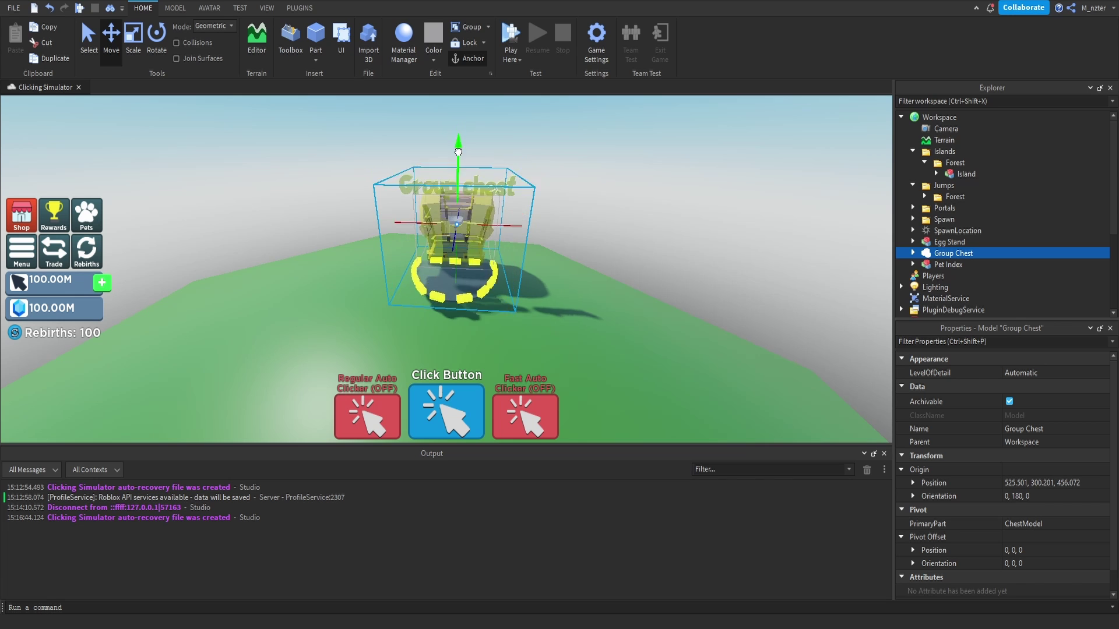
key(w)
right_drag(467, 165, 467, 164)
key(e)
drag(507, 182, 510, 182)
key(w)
right_drag(572, 205, 583, 205)
key(s)
Move the Group Chest into the Forest folder of Islands and rename it Chest.
drag(952, 254, 982, 162)
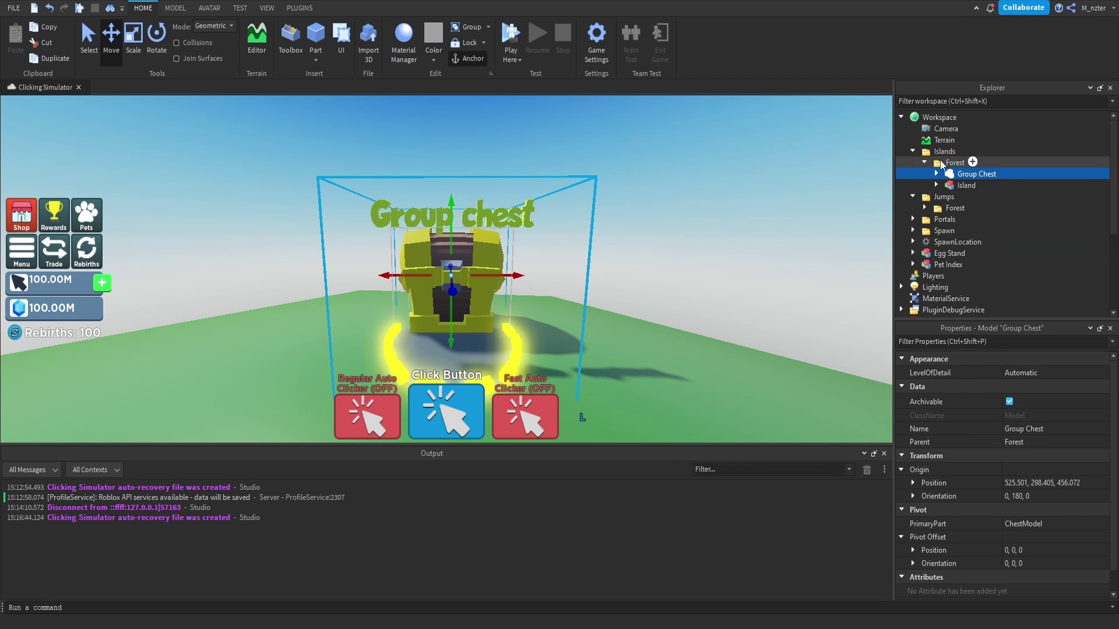
click(913, 196)
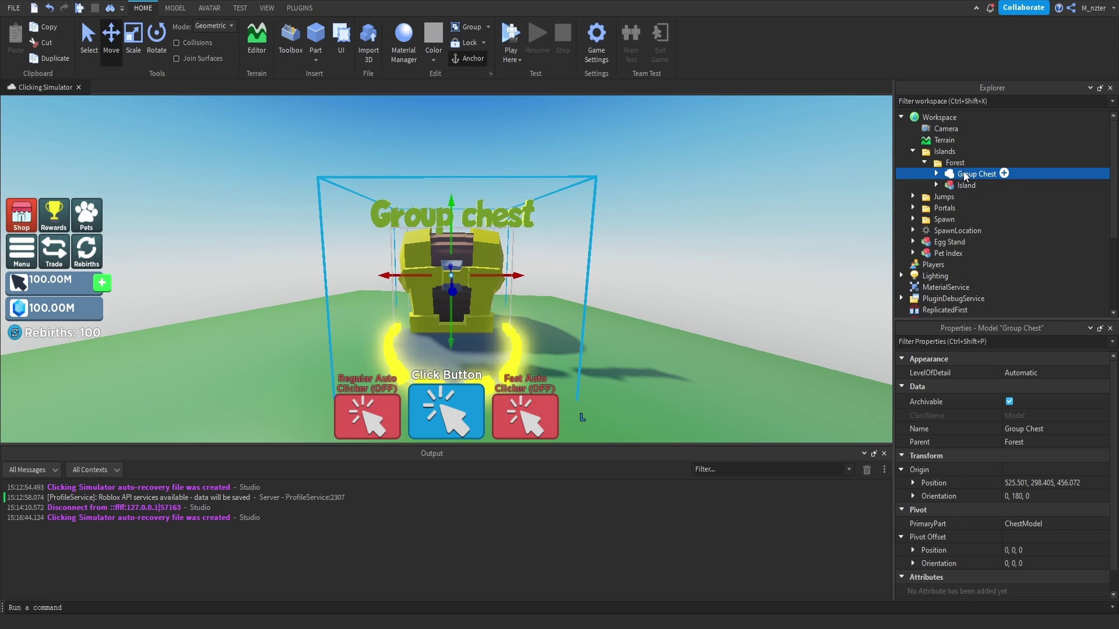
double_click(976, 172)
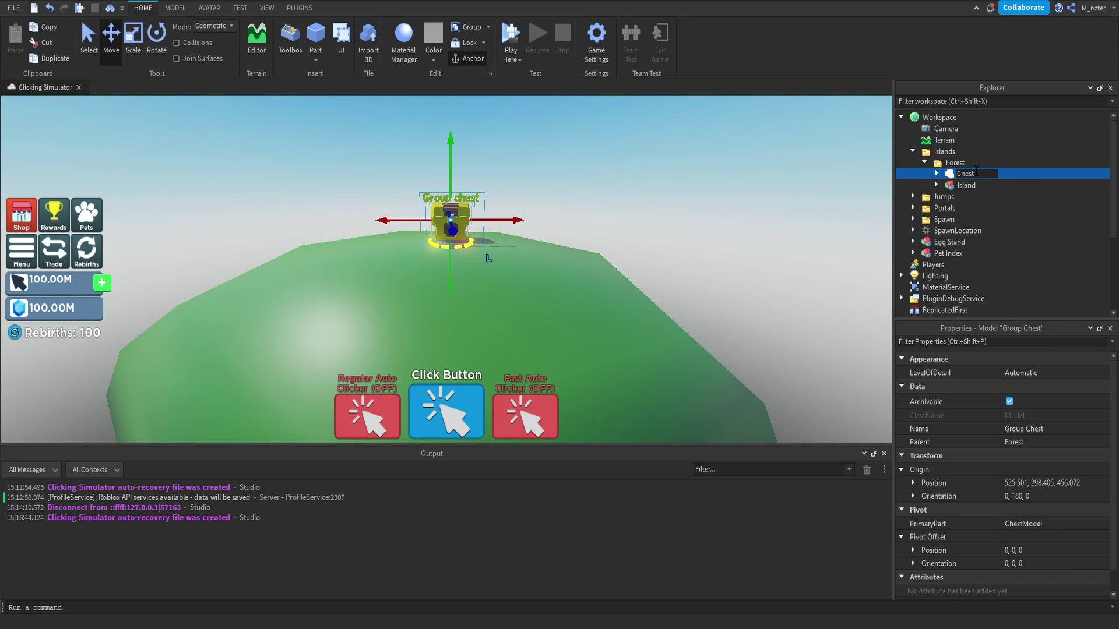
Delete the Text model with the "Group chest" lettering from the Chest.
click(936, 173)
click(969, 208)
click(965, 196)
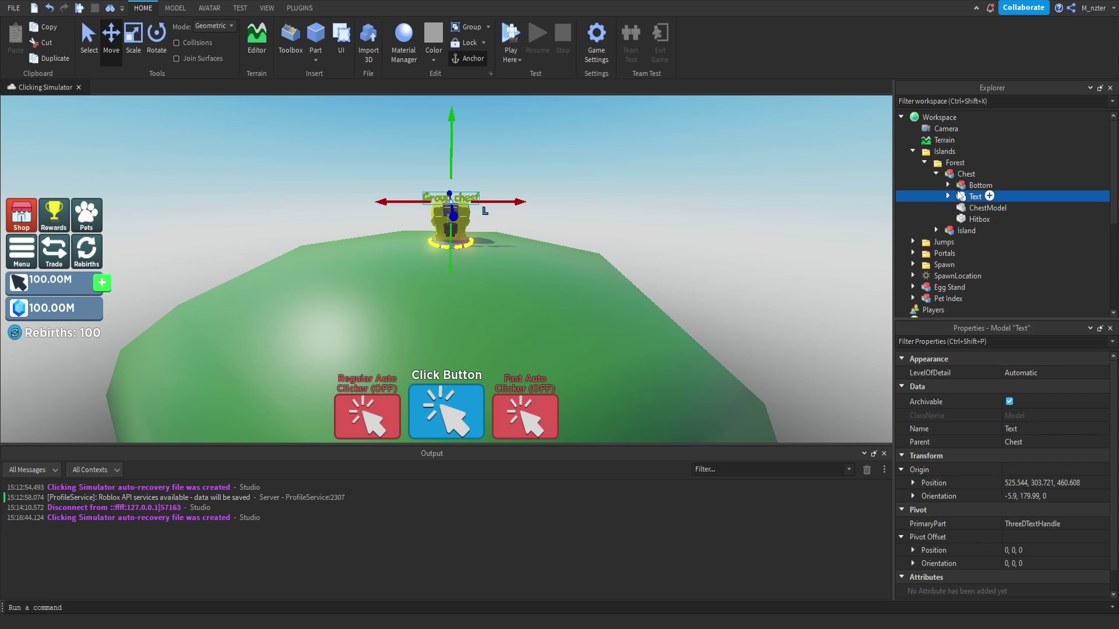
key(Delete)
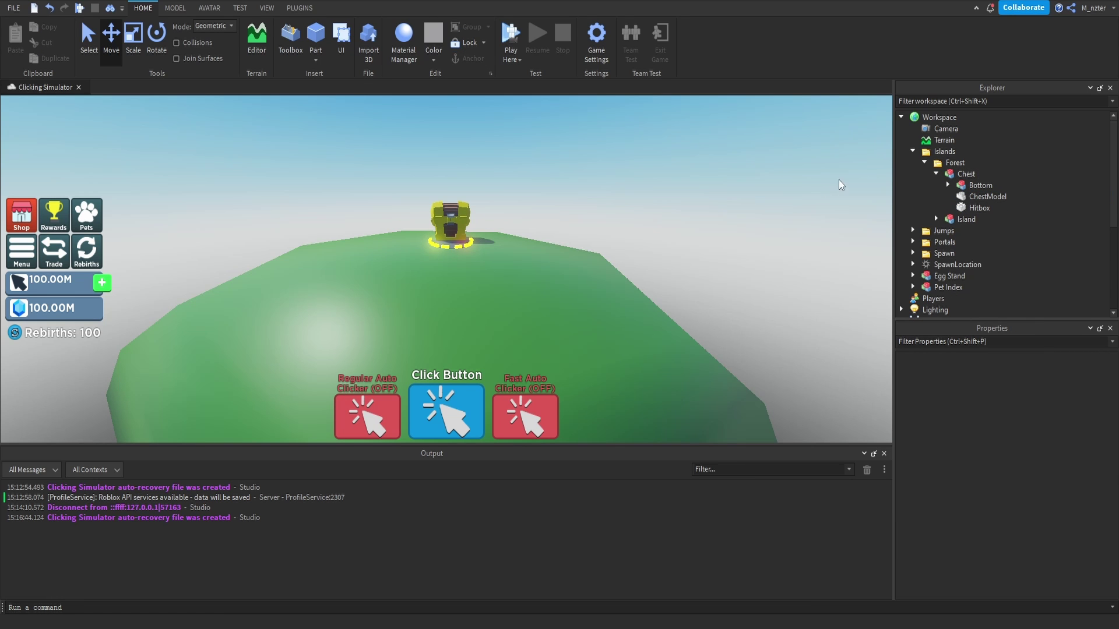
key(w)
right_drag(775, 169, 775, 169)
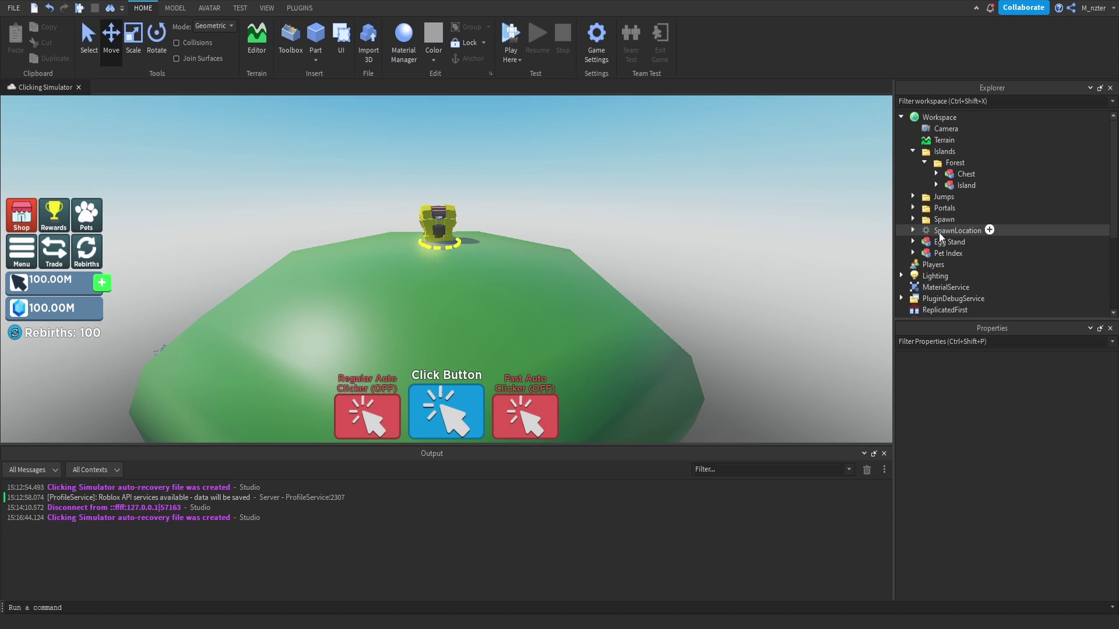
Duplicate the Forest portal and bring the copy onto the high island's grass, to about 532.9, 299.1, 502.9.
click(912, 208)
click(953, 233)
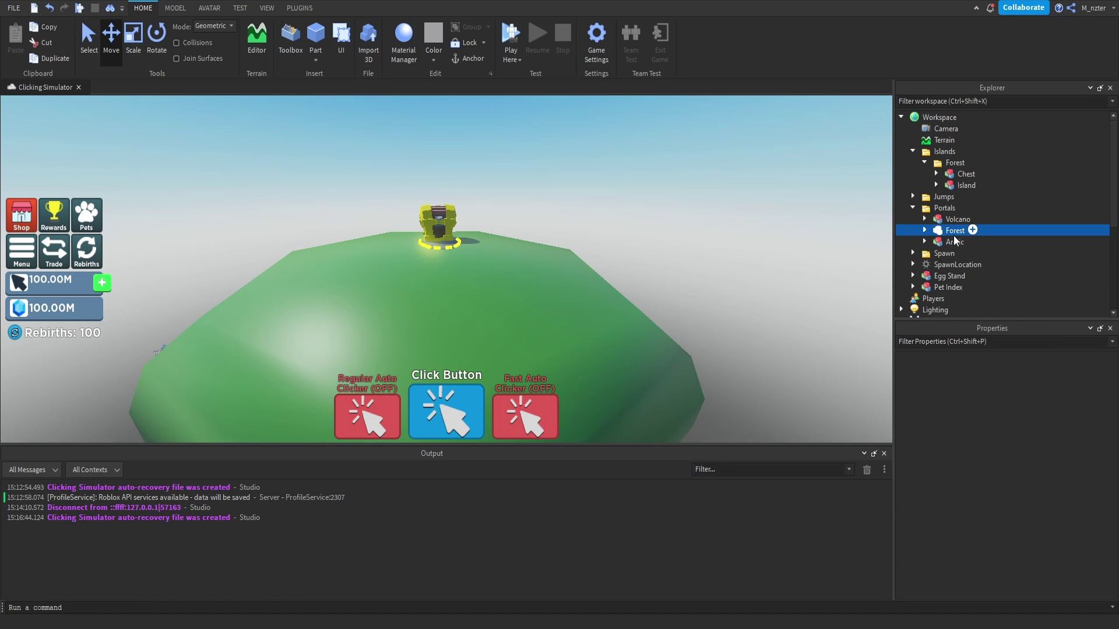
key(ctrl+d)
right_drag(840, 252, 841, 256)
key(w)
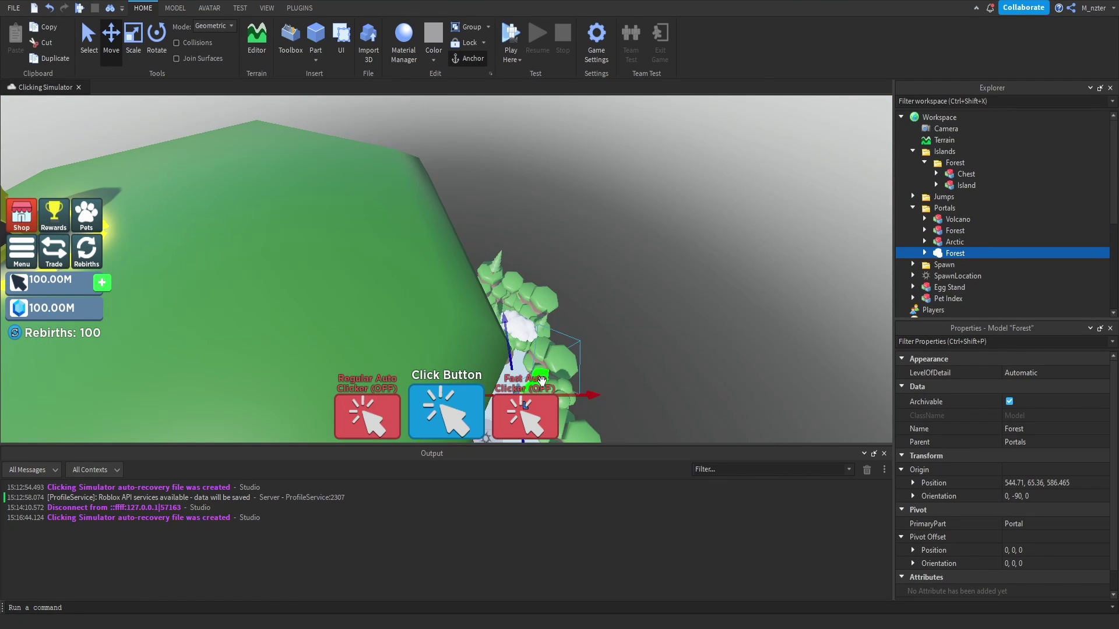
drag(540, 379, 608, 198)
drag(613, 324, 345, 215)
right_drag(345, 215, 349, 219)
key(d)
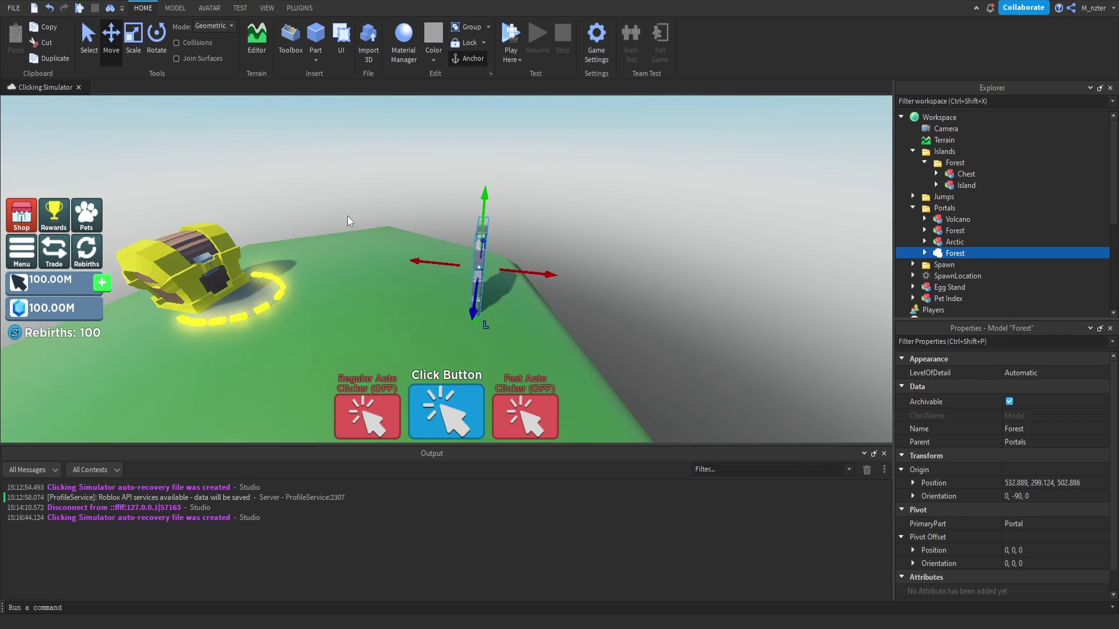
Turn the Forest portal copy to about -49.7 degrees around Y and move it into the Forest folder of Islands.
key(ctrl+4)
drag(468, 296, 501, 291)
key(d)
right_drag(501, 291, 501, 291)
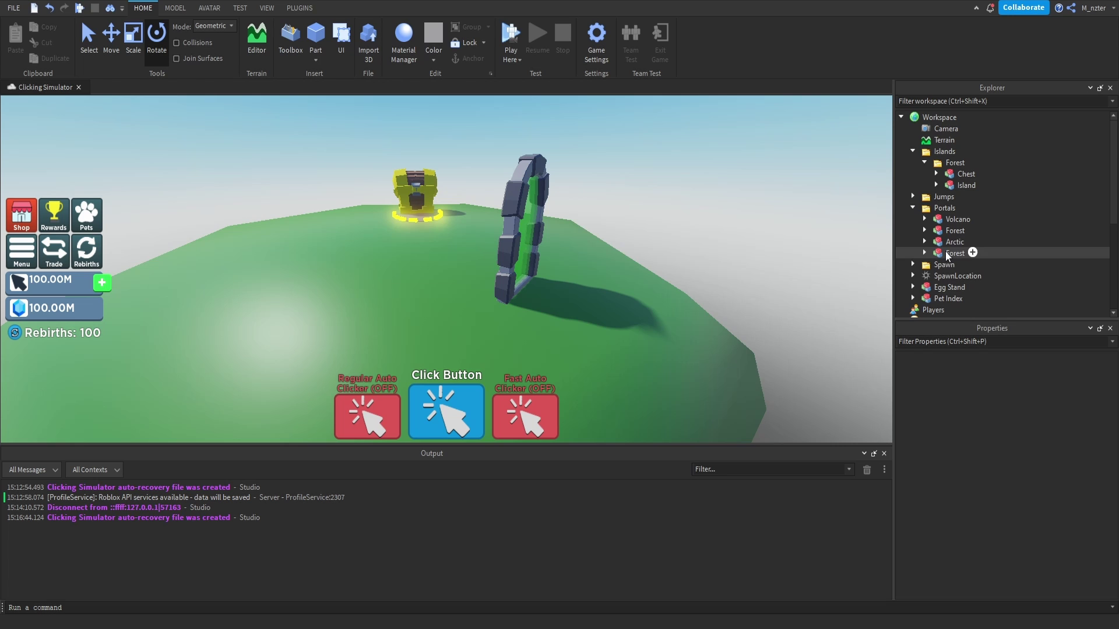
drag(946, 256, 976, 164)
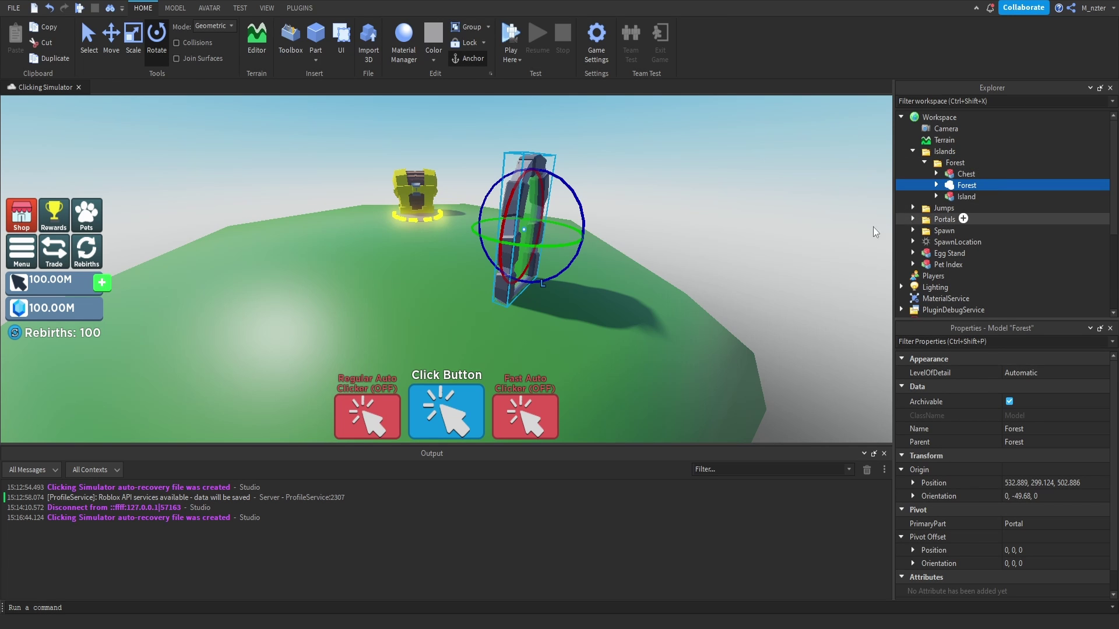
Add a part to the Forest folder of Islands and name it Spawn.
click(976, 162)
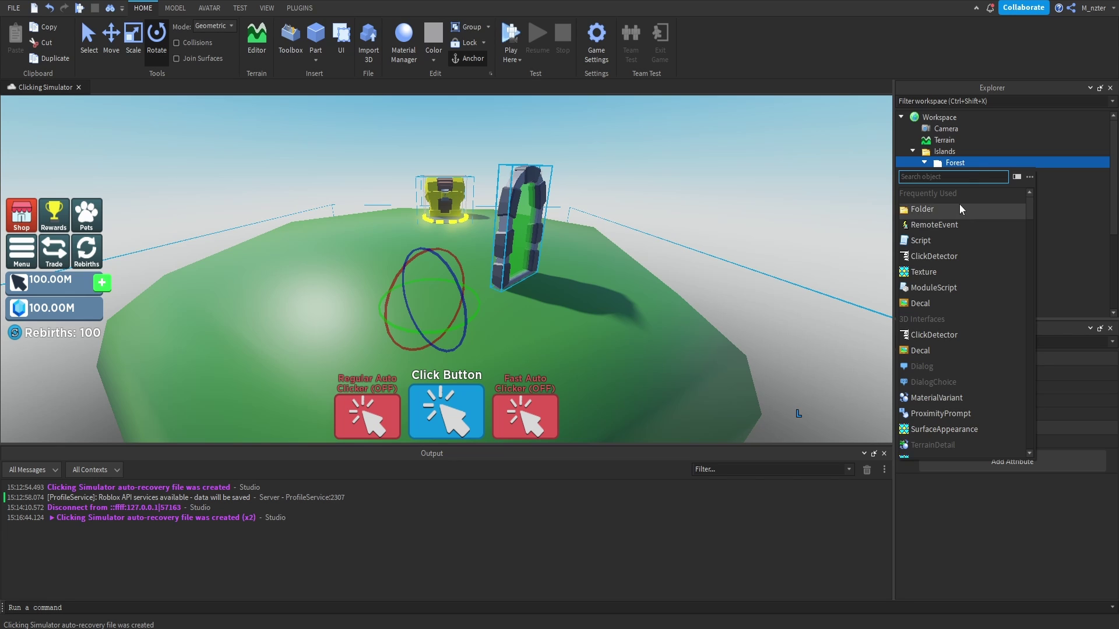
text(part)
click(958, 204)
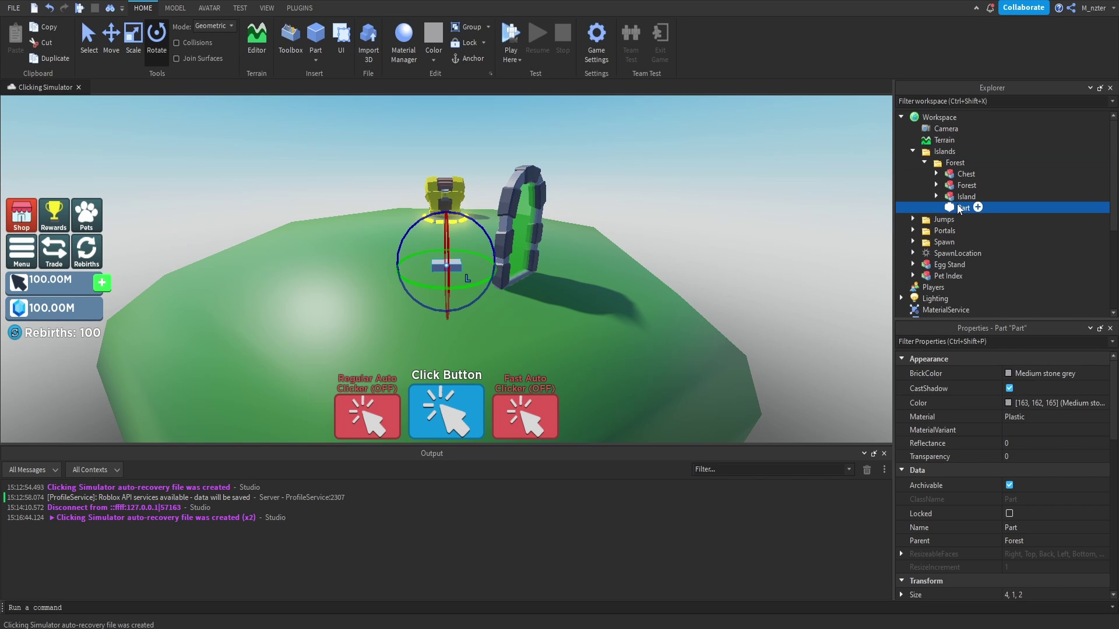
double_click(958, 205)
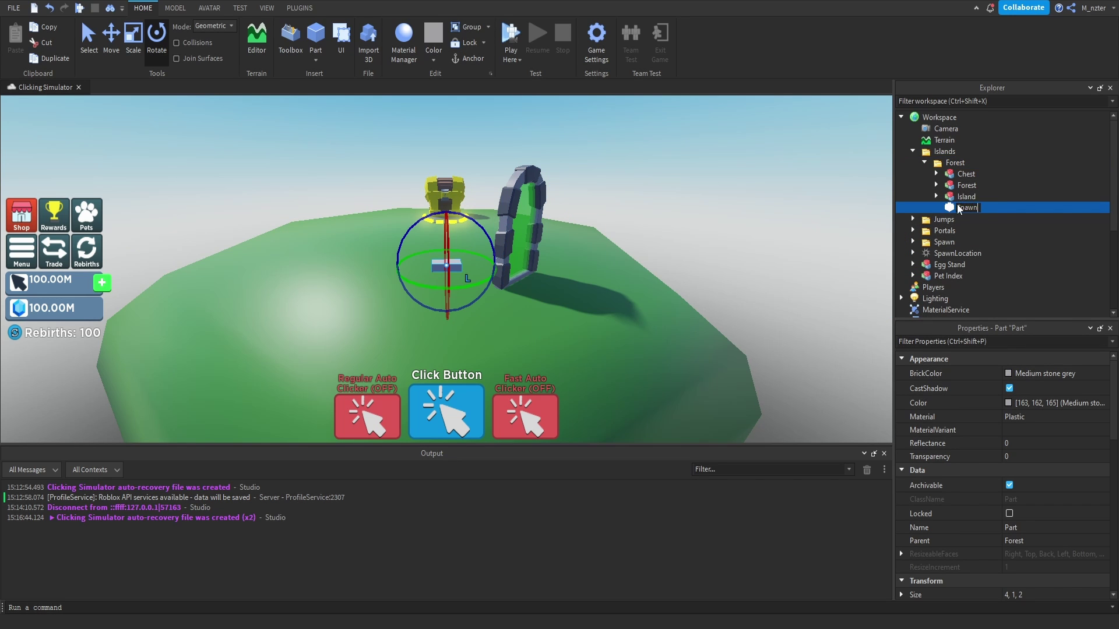
text(Spawn)
key(Return)
Turn off CanCollide for the Spawn part and set its transparency to 0.5.
click(1003, 342)
text(can)
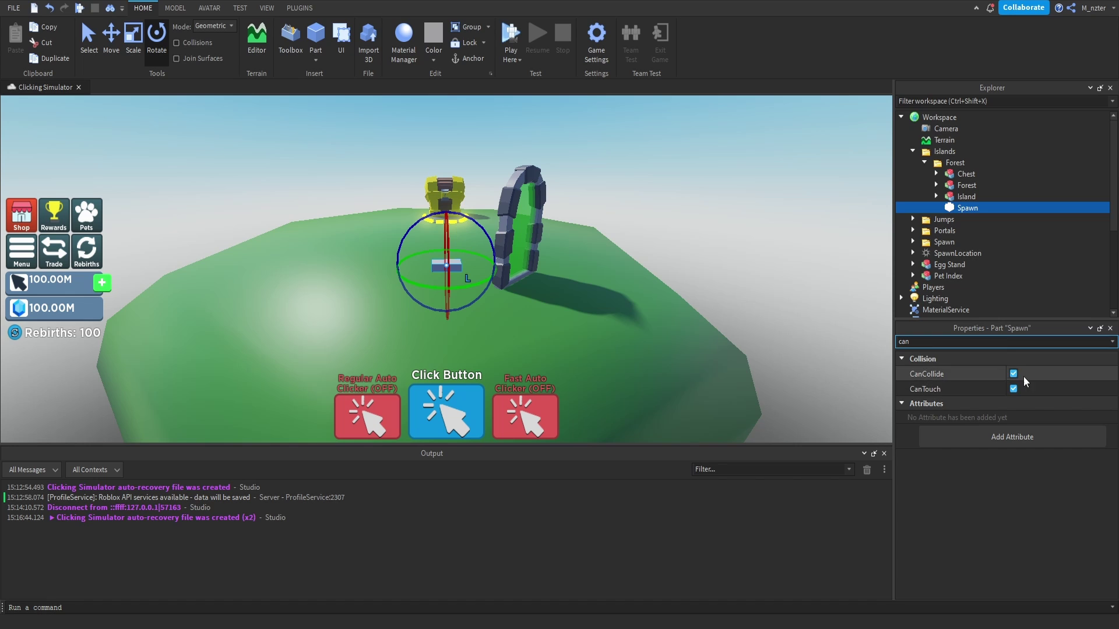
key(BackSpace)
key(BackSpace)
key(BackSpace)
text(tr)
click(1023, 371)
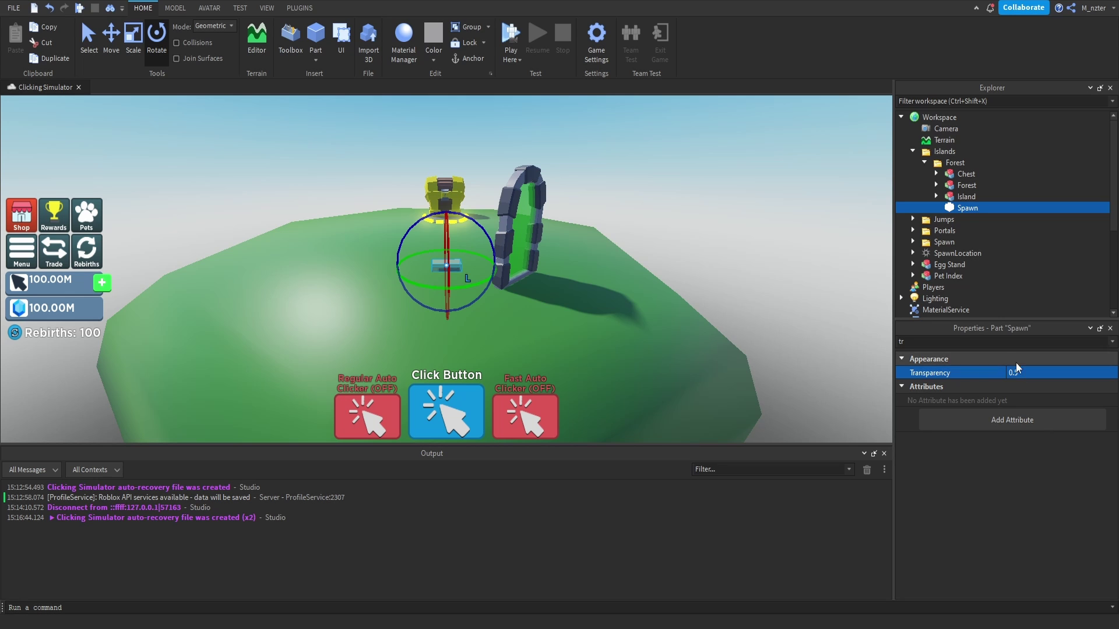
Anchor the Spawn part.
click(1017, 343)
key(BackSpace)
key(BackSpace)
text(anc)
click(1014, 431)
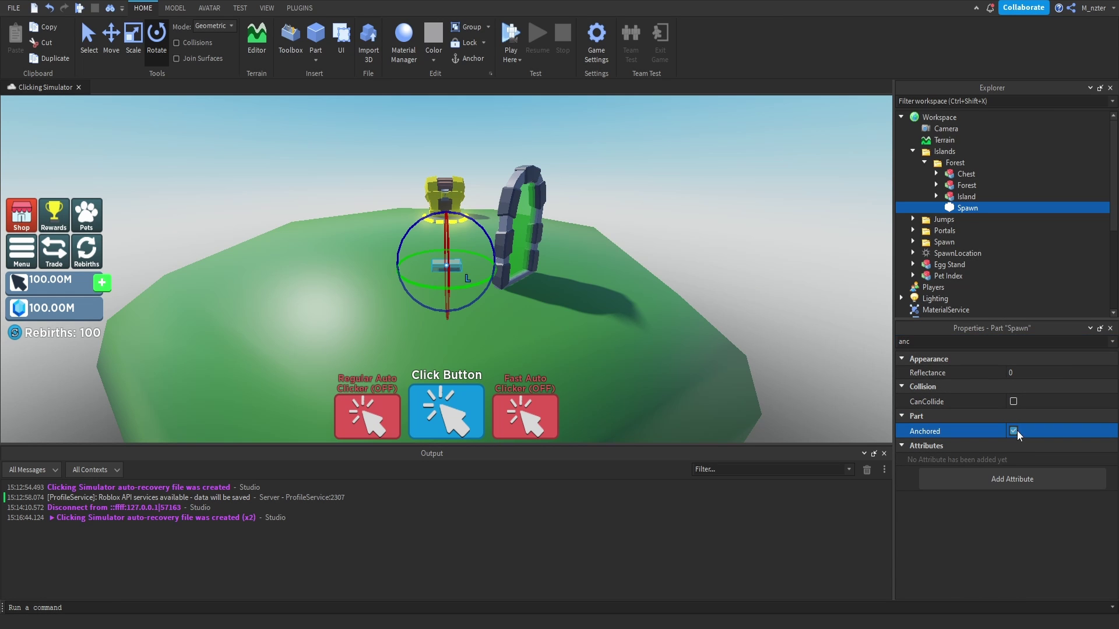
Raise the Spawn part slightly above the grass and shift it a little toward the chest.
key(ctrl+2)
drag(449, 250, 449, 233)
right_drag(450, 232, 451, 234)
right_drag(493, 291, 494, 290)
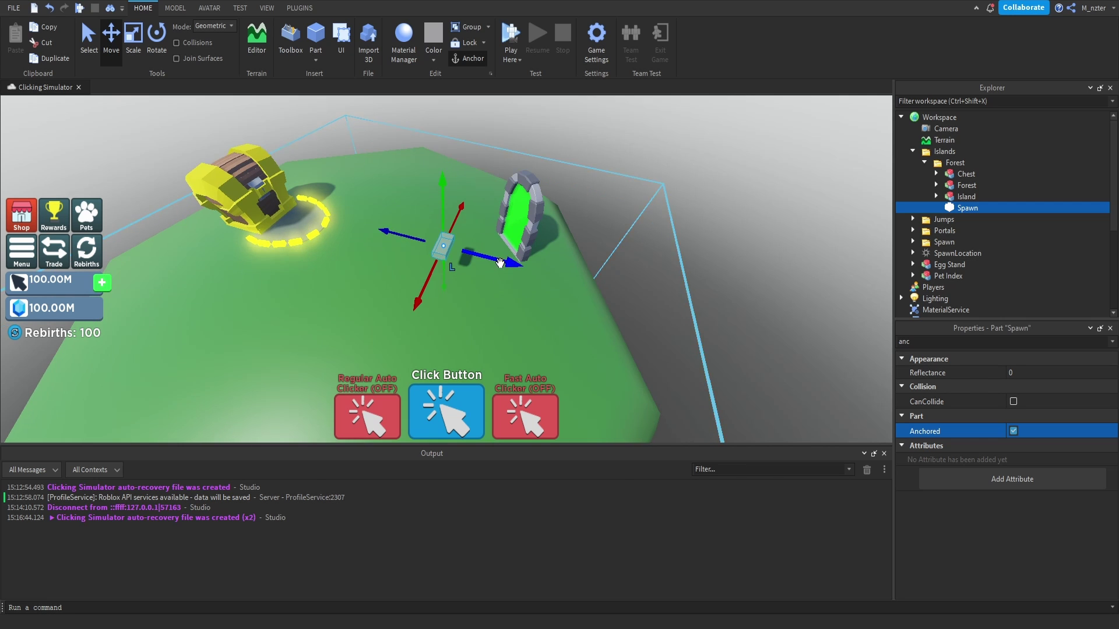
drag(499, 262, 485, 258)
right_drag(485, 258, 484, 257)
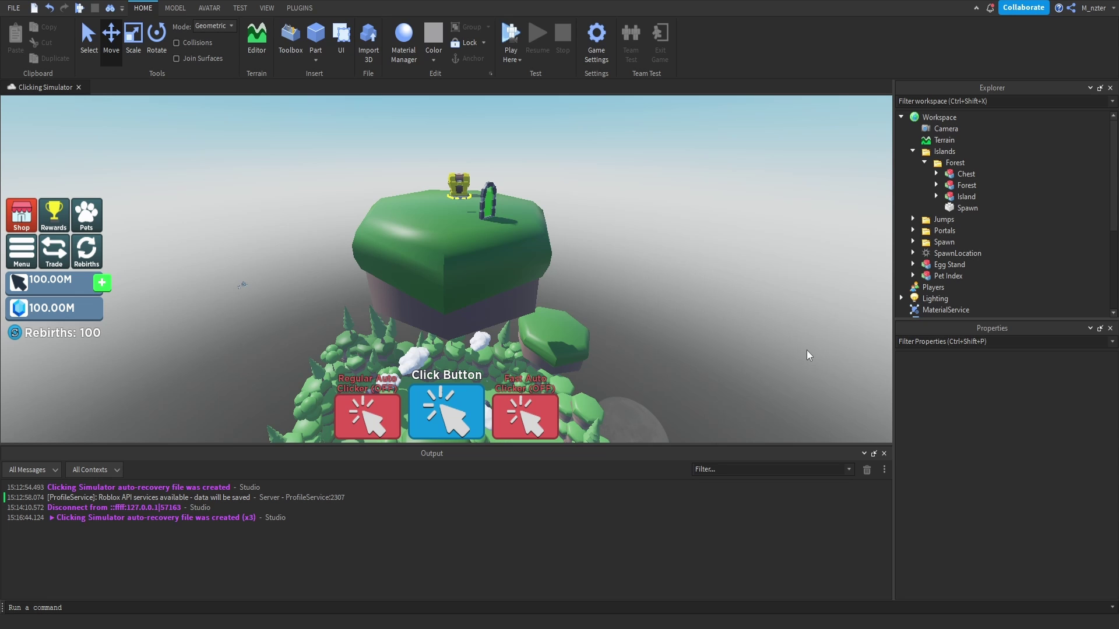
Duplicate the Forest folder of Jumps and rename the copy Arctic.
click(924, 162)
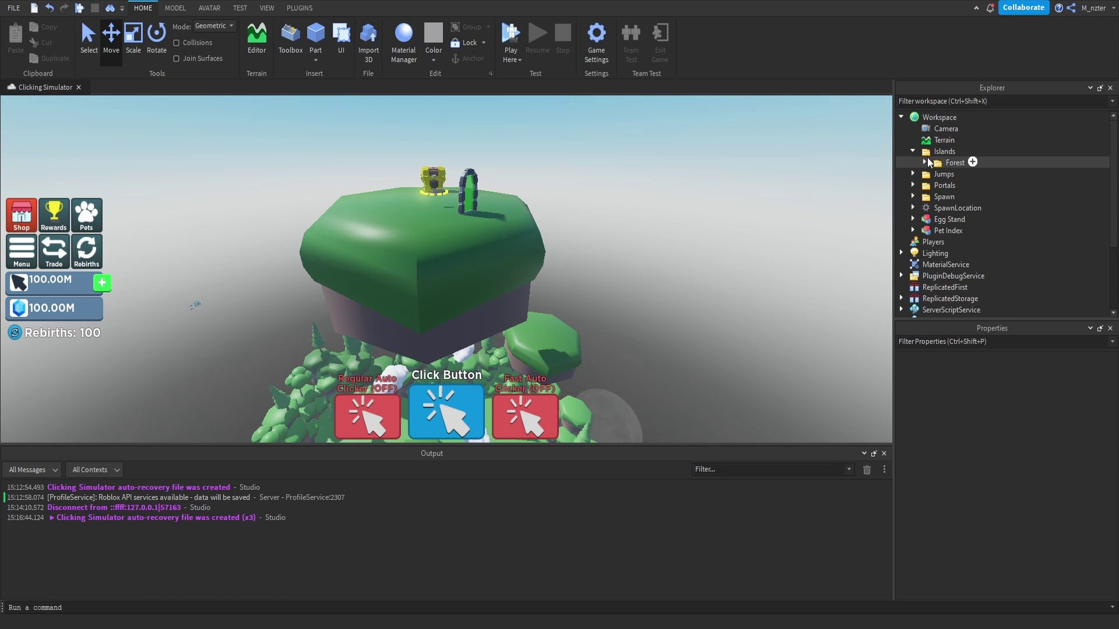
click(913, 174)
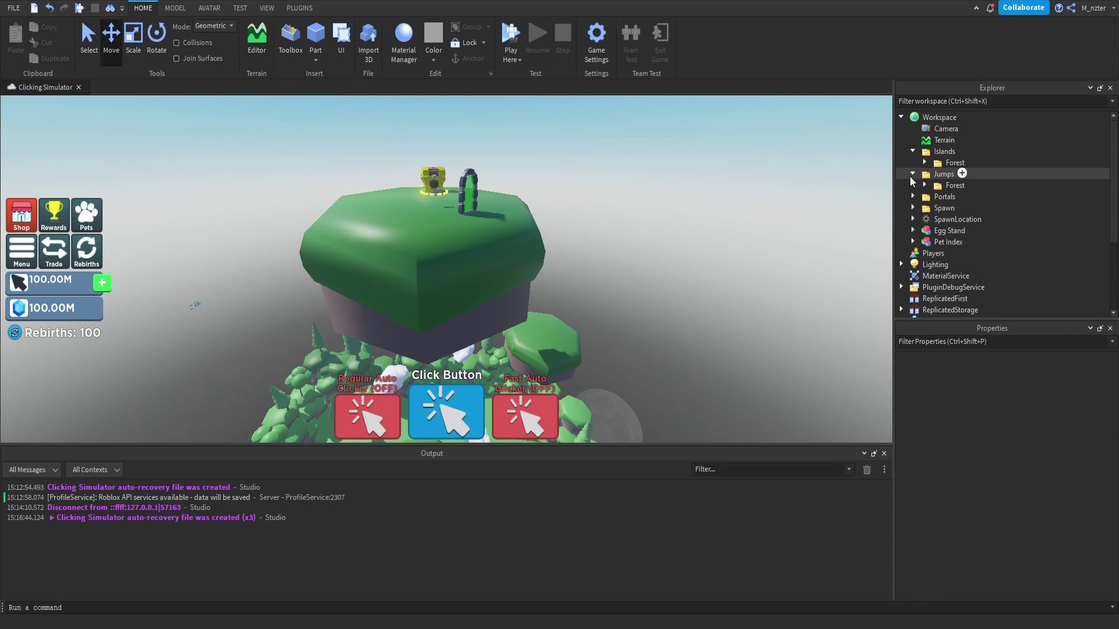
click(940, 185)
key(f)
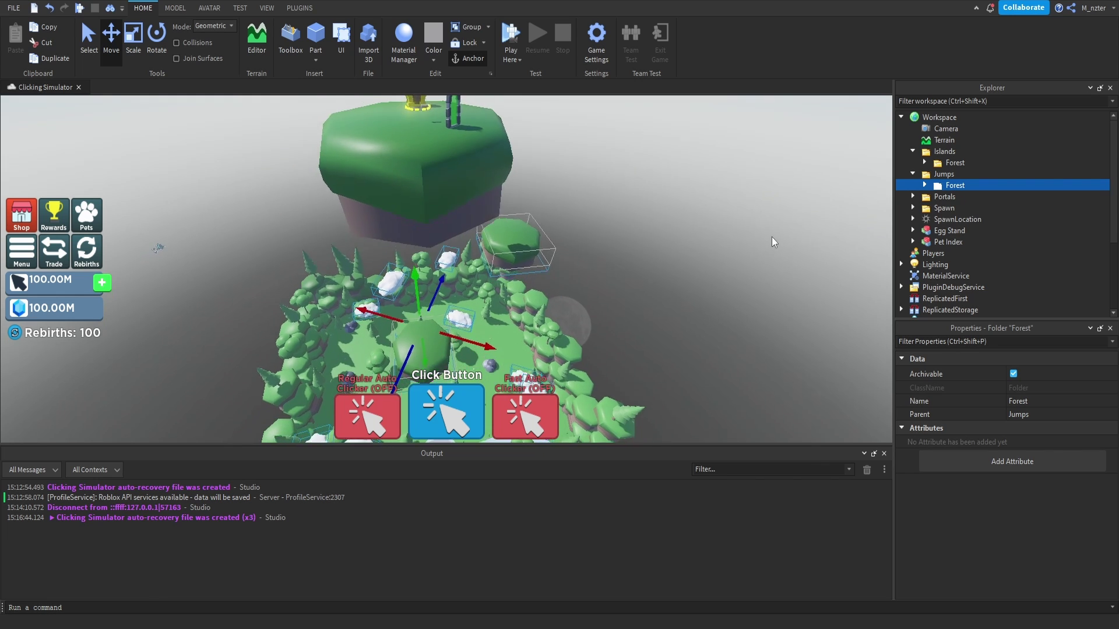
key(ctrl+d)
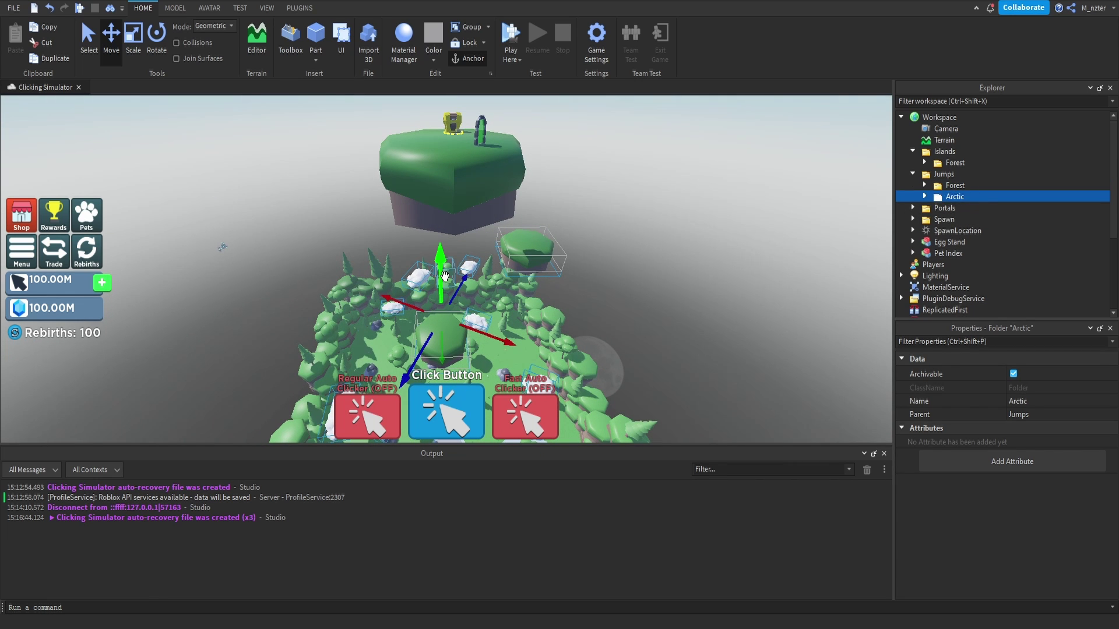
Raise the Arctic jumps well above the high Forest island.
drag(441, 281, 471, 124)
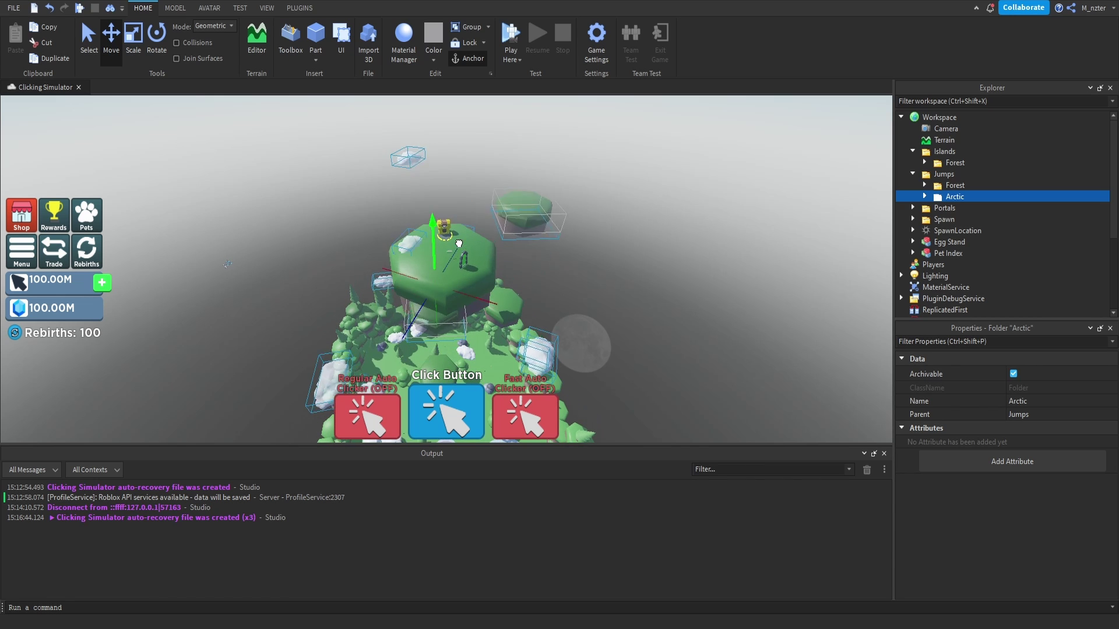
mouse_move(470, 125)
right_down()
mouse_move(473, 92)
mouse_move(472, 124)
right_up()
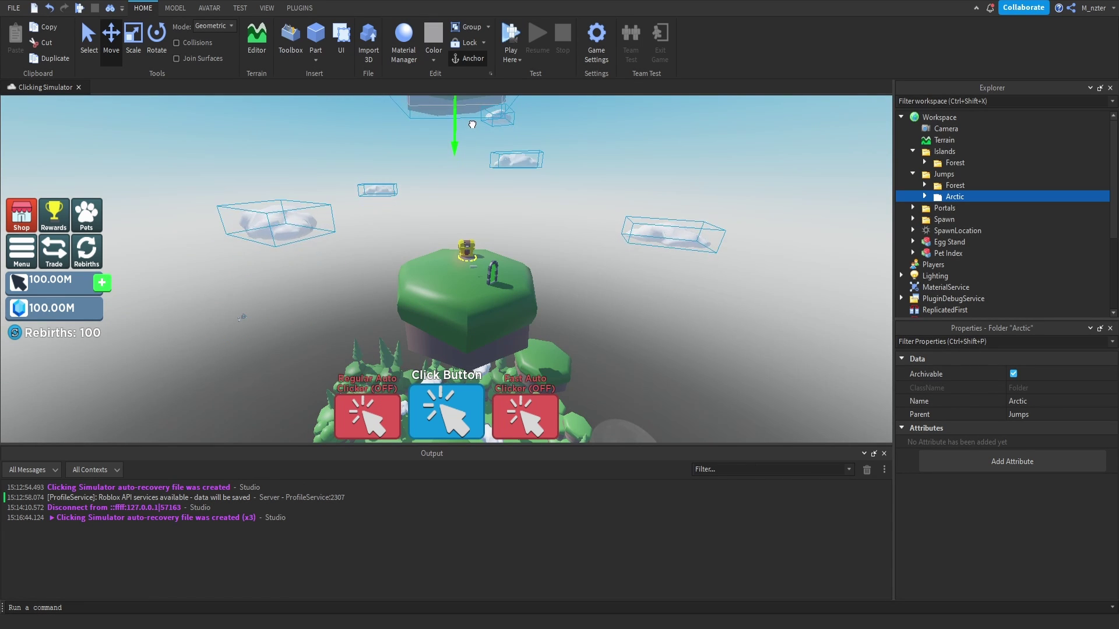
drag(472, 124, 484, 124)
right_drag(484, 124, 481, 135)
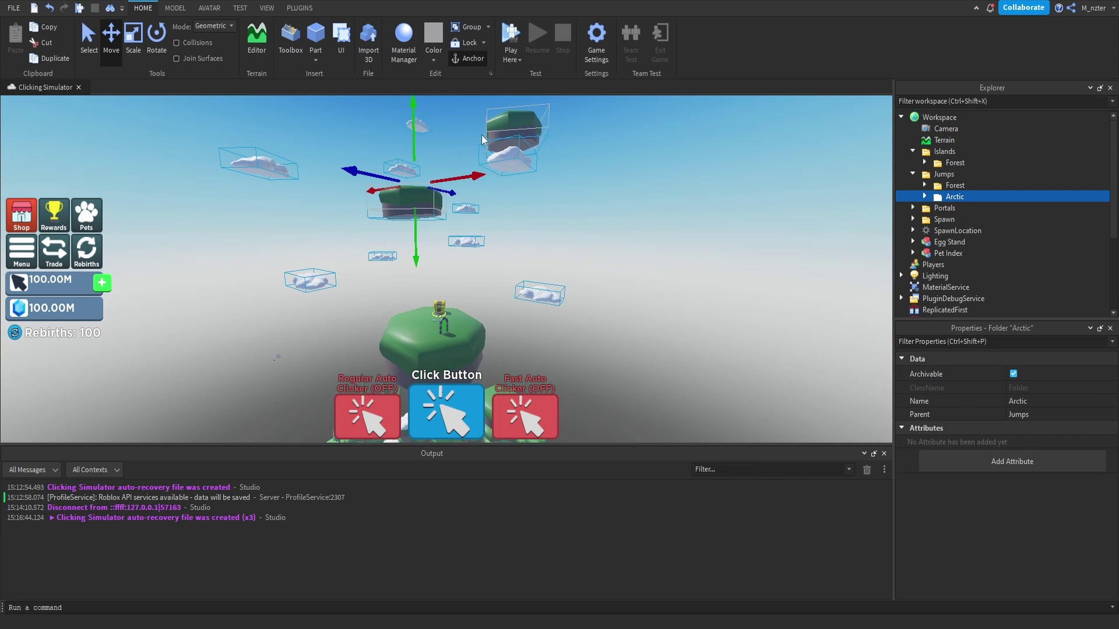
Rotate the Arctic jumps by 90 degrees and position them just above the high Forest island.
key(ctrl+r)
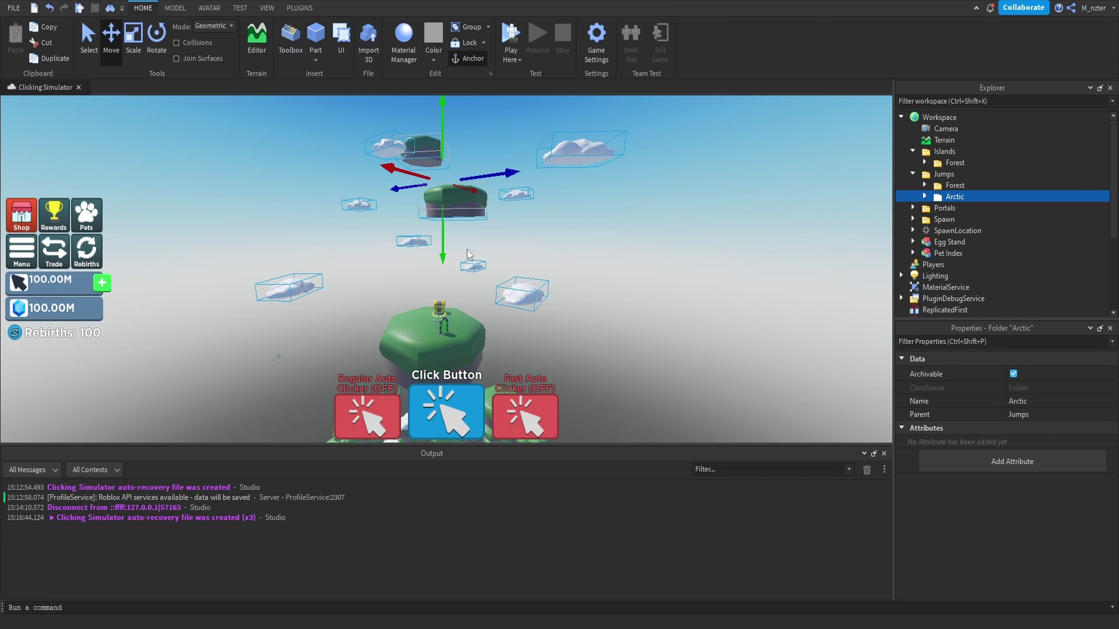
key(w)
right_drag(466, 250, 413, 153)
key(d)
key(e)
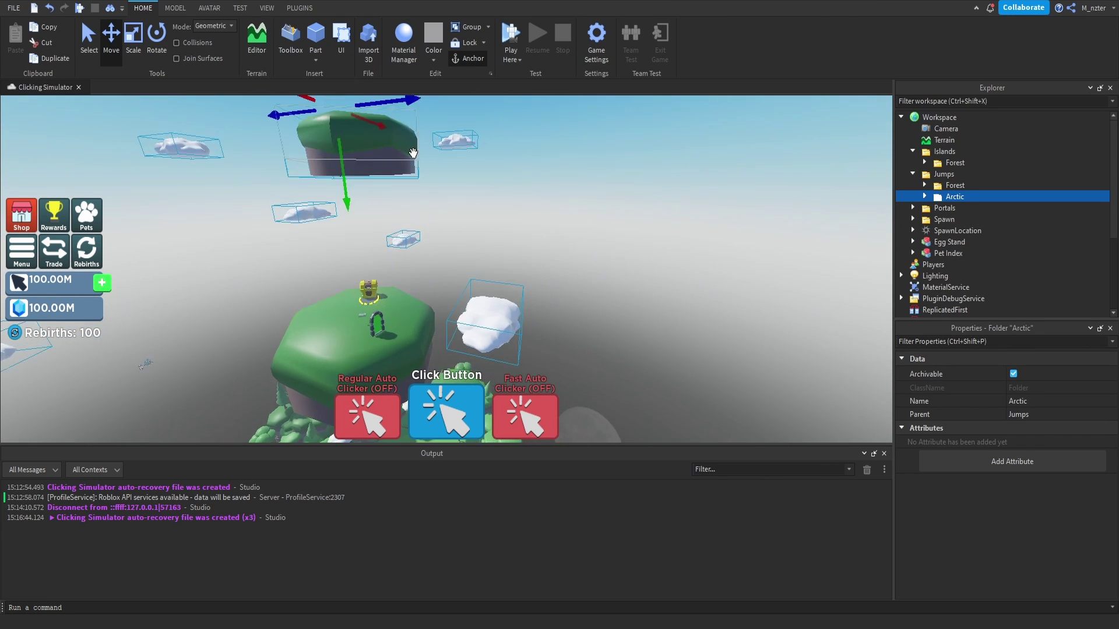
scroll(413, 153, down, 10)
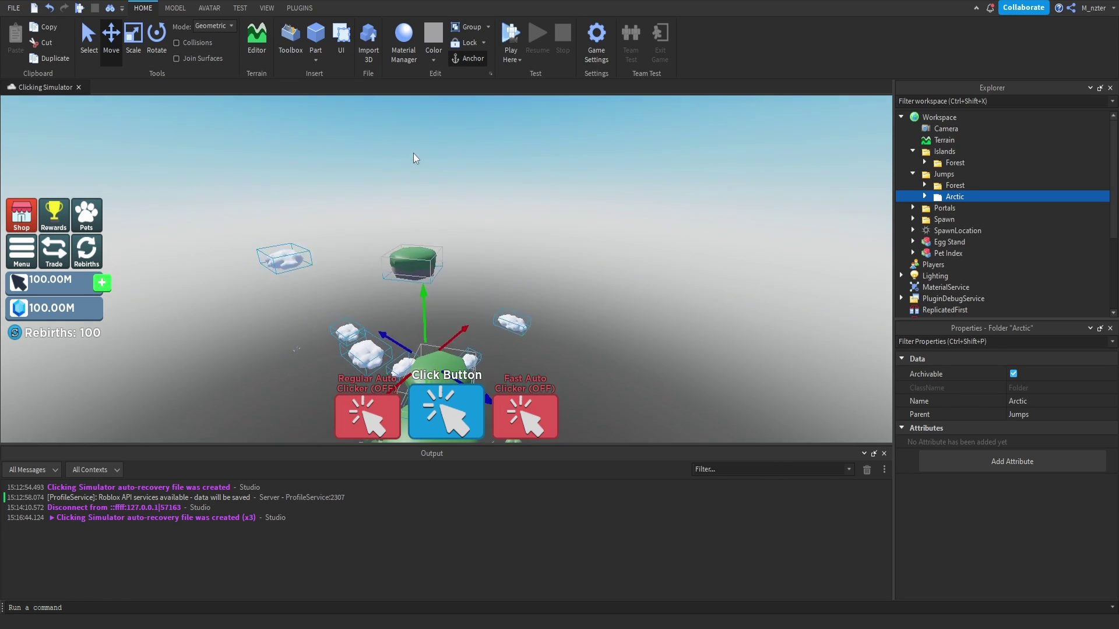
click(413, 152)
right_drag(414, 153, 568, 176)
Duplicate the Forest folder of Islands and rename the copy Arctic.
click(949, 163)
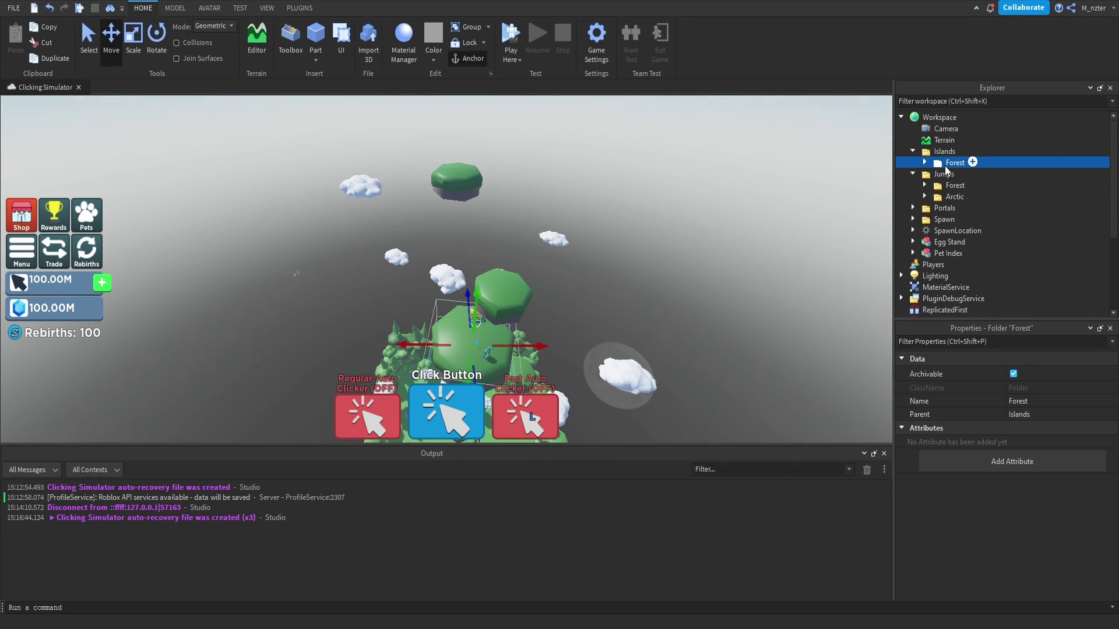
key(ctrl+d)
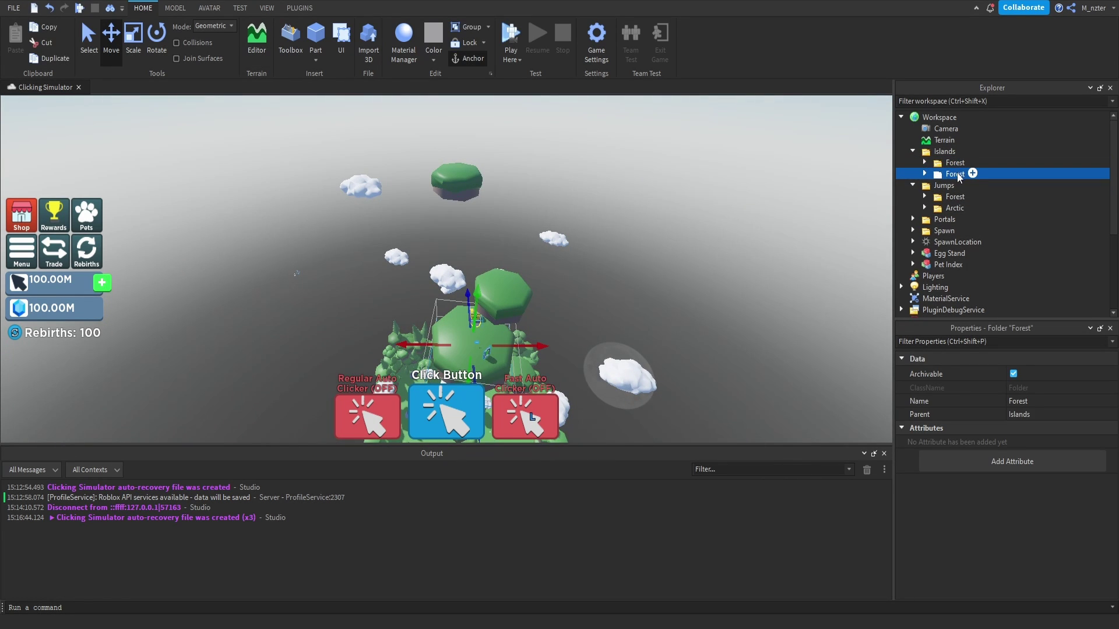
click(956, 174)
Raise the Arctic island with its chest and portal above the topmost Arctic jump, to a height of about 499.8.
drag(476, 309, 494, 111)
key(w)
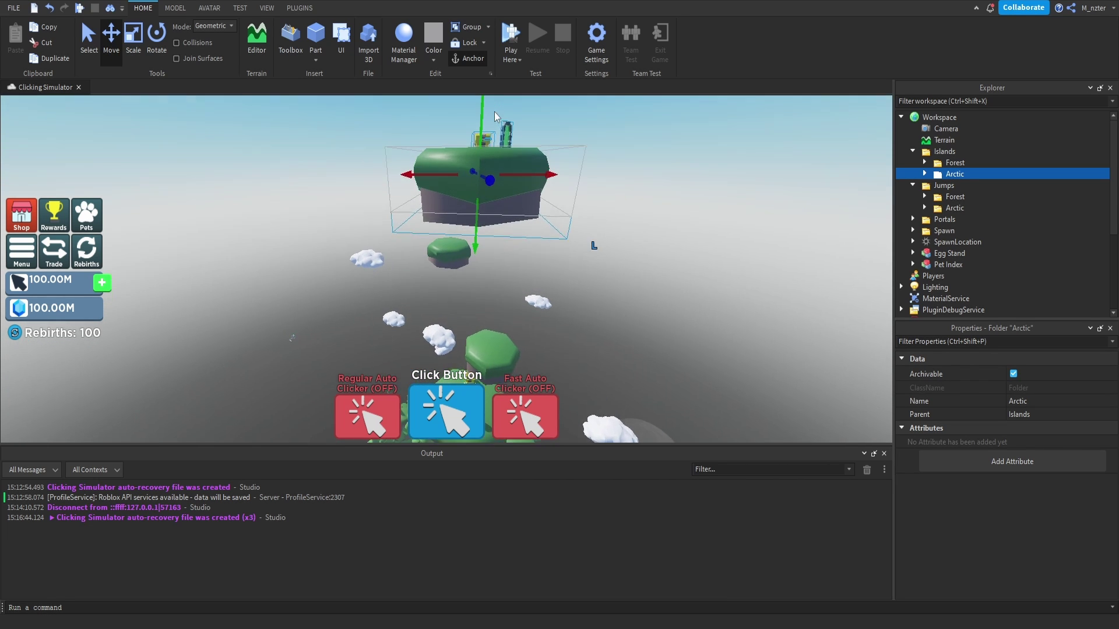
key(d)
key(e)
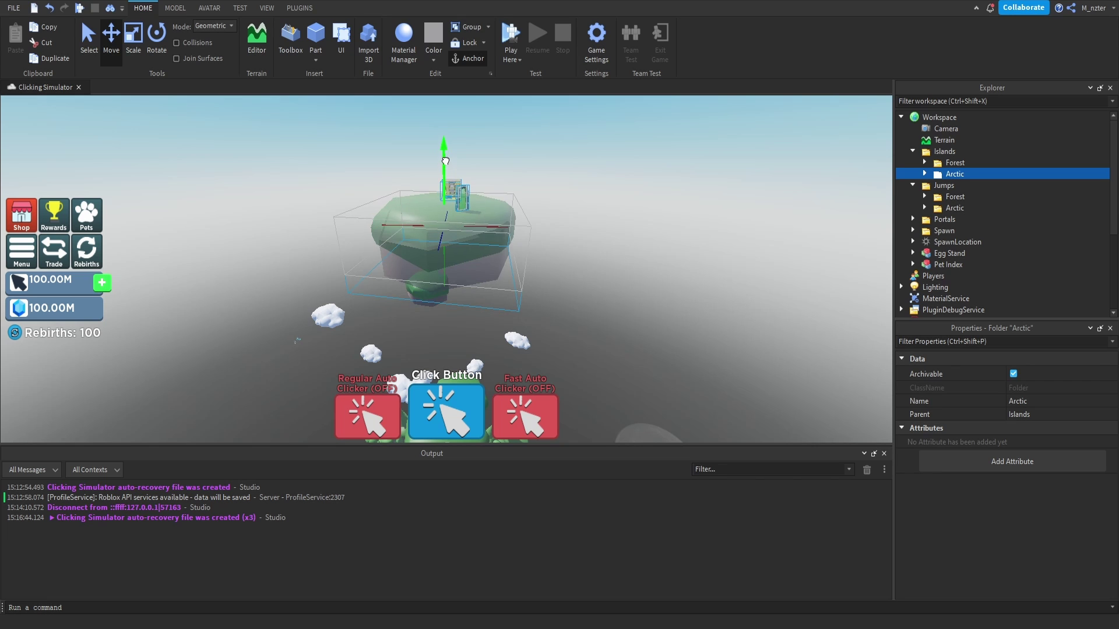
scroll(486, 155, up, 2)
Set the BrickColor of the Arctic Island's Meshes/cliff grass to Toothpaste.
click(924, 173)
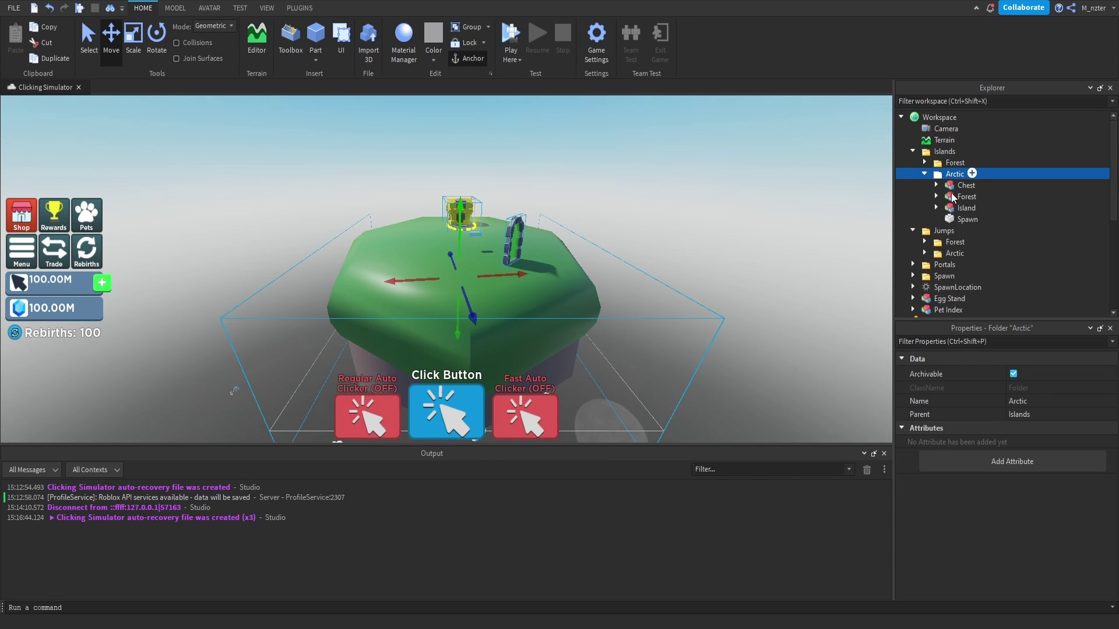
click(962, 208)
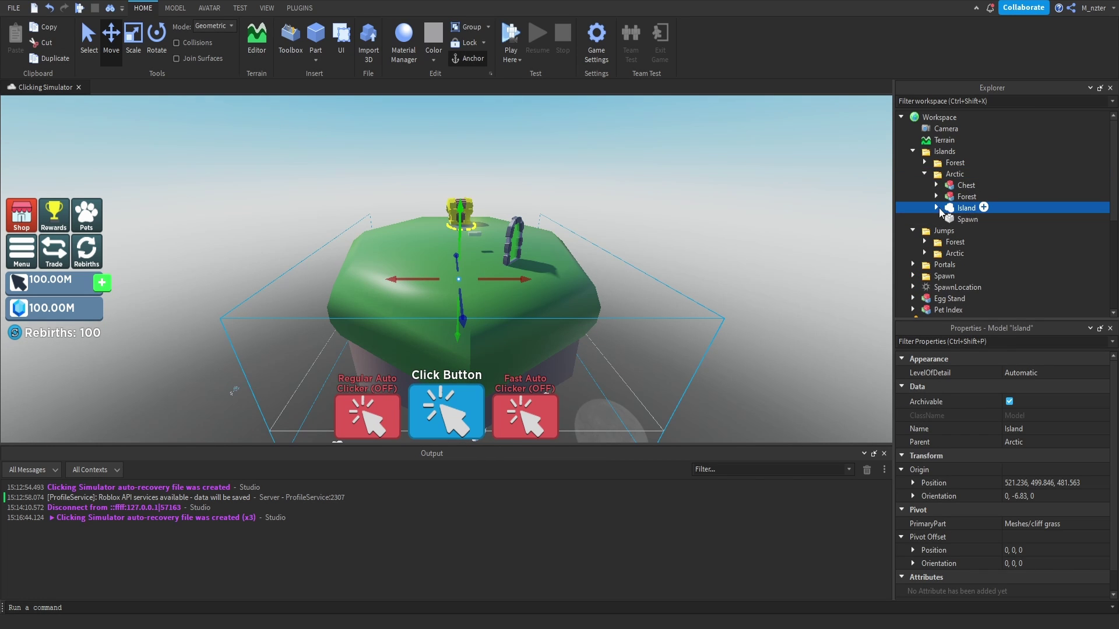
click(969, 221)
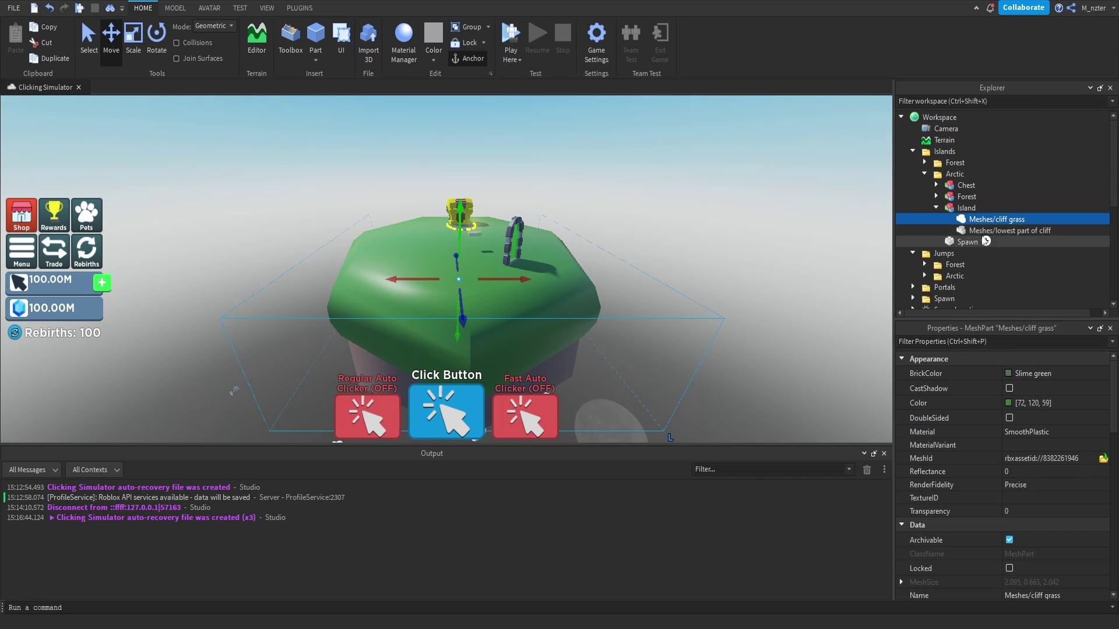
click(1014, 373)
click(1008, 375)
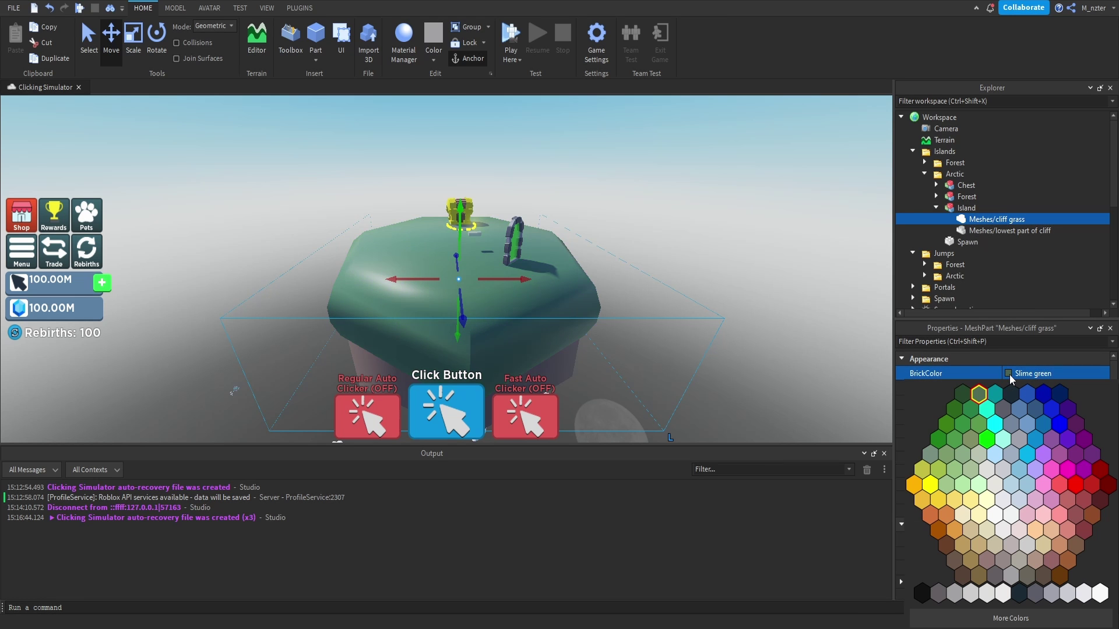
click(996, 425)
click(677, 198)
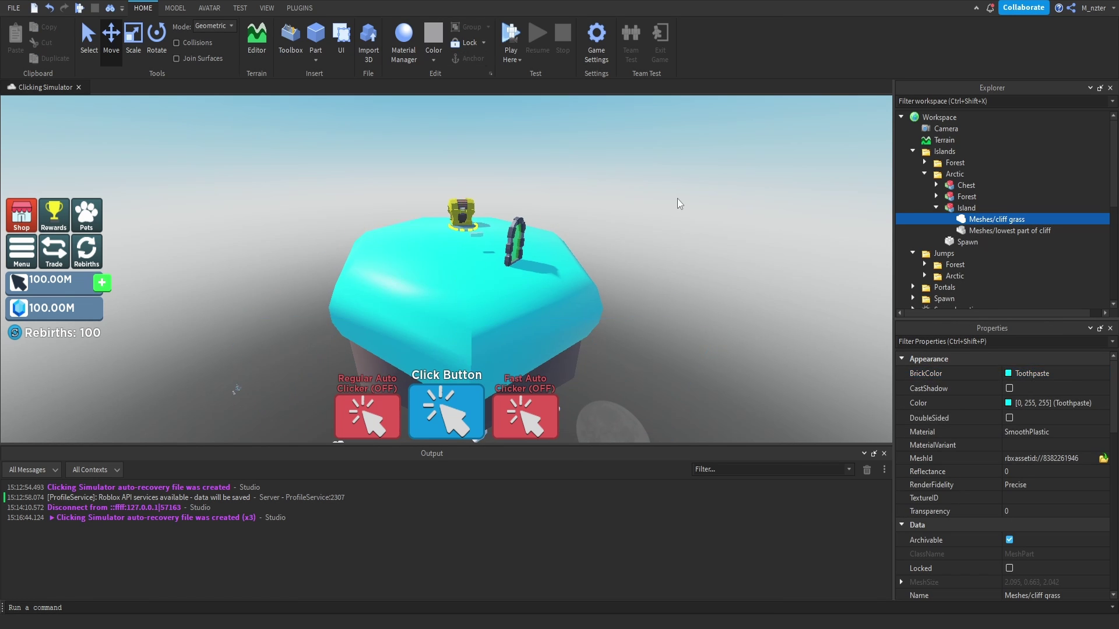
Enlarge the Arctic Island model and lower it to a height of about 491.6 beneath the chest and portal.
key(w)
right_drag(677, 199, 677, 198)
key(s)
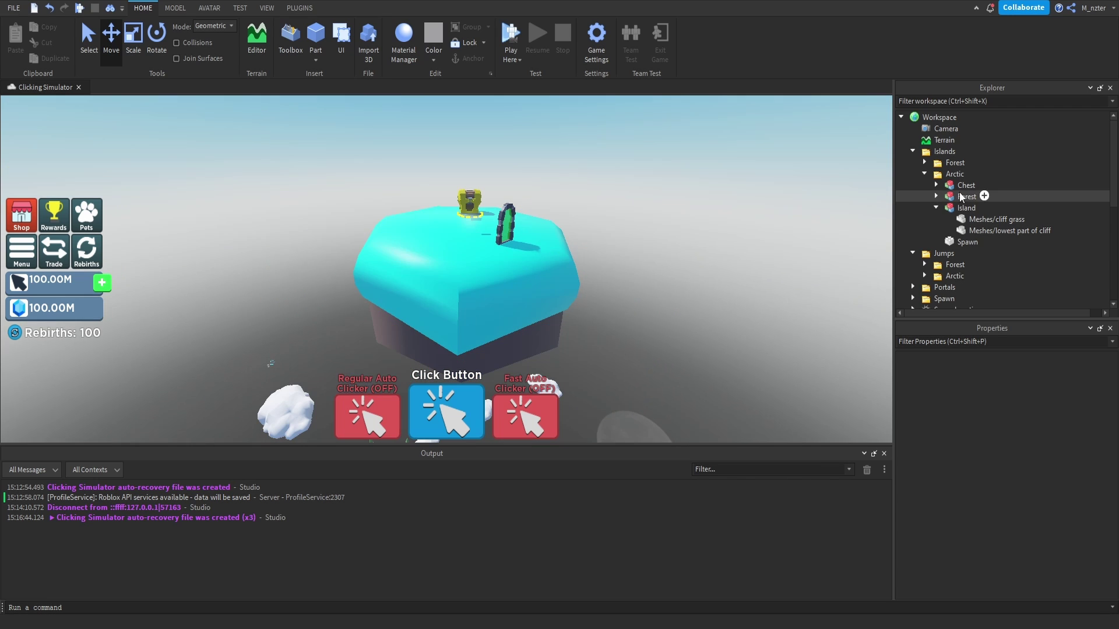
click(964, 208)
drag(581, 265, 664, 268)
drag(348, 257, 291, 252)
key(ctrl+2)
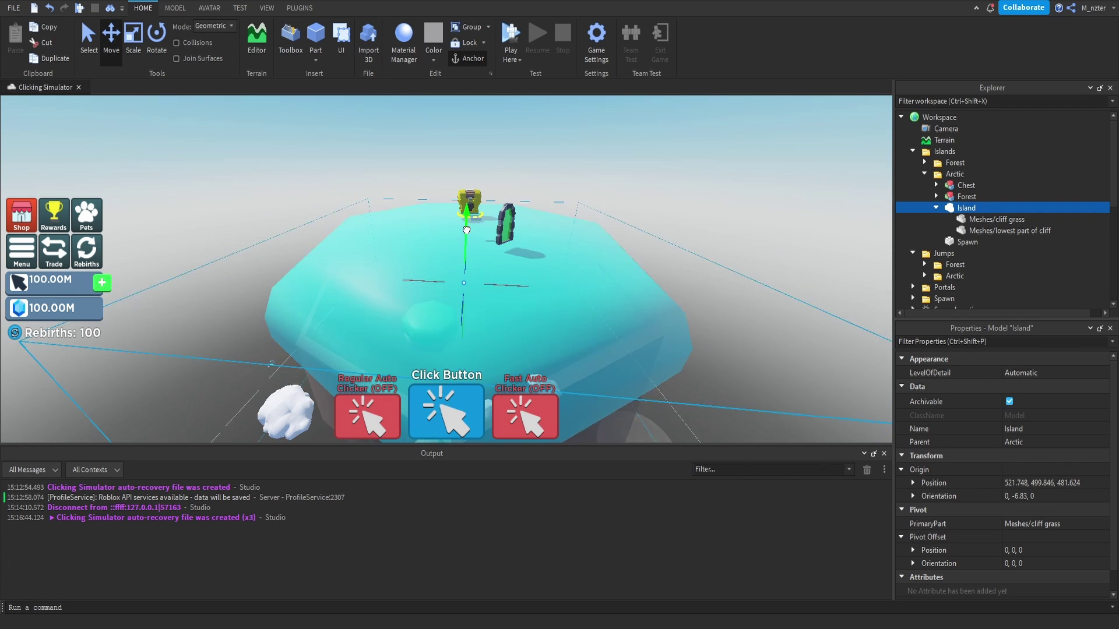
mouse_move(467, 210)
mouse_down()
mouse_move(468, 242)
mouse_move(468, 222)
mouse_up()
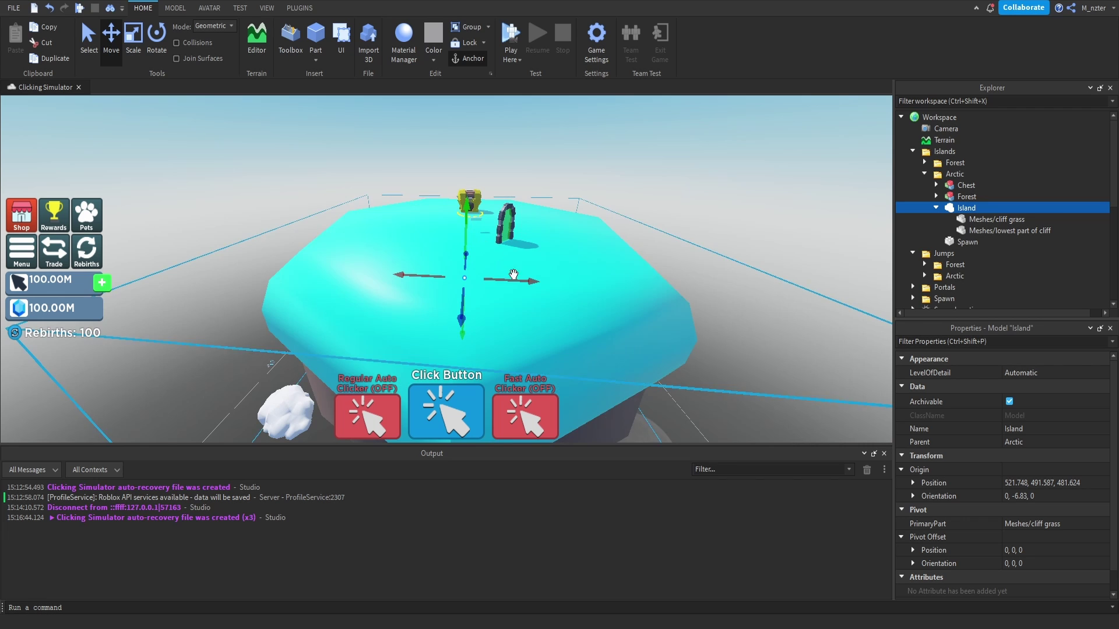
Shift the Arctic Island model to about 515.9, 491.6, 480.9 and reposition its portal at about 529.9, 521.2, 522.0.
drag(512, 277, 492, 277)
key(w)
right_drag(457, 232, 506, 246)
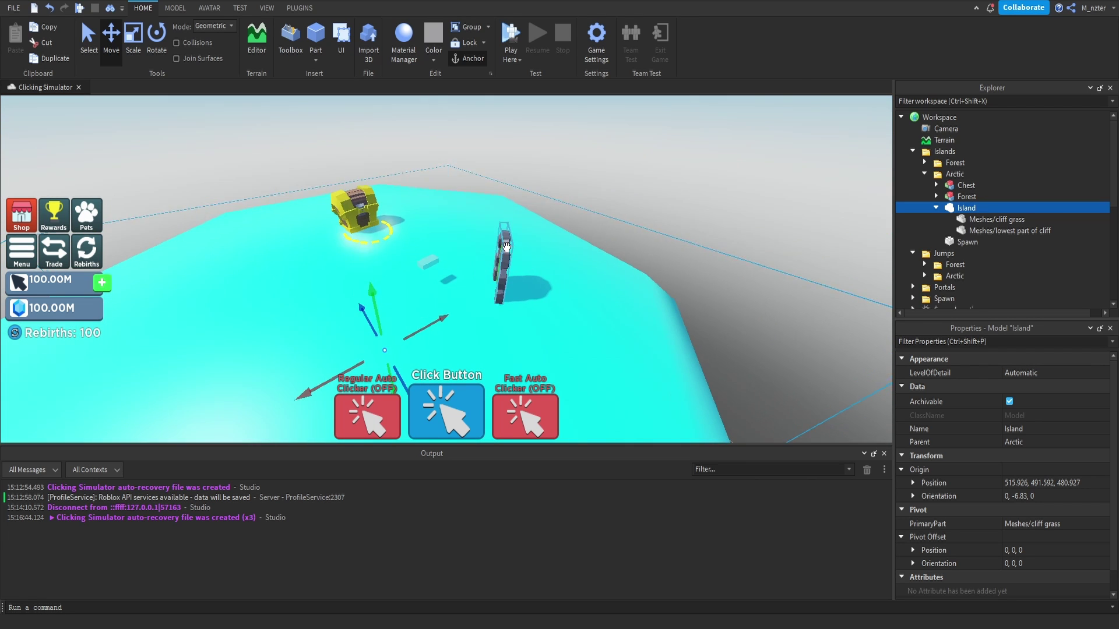
drag(507, 250, 605, 386)
key(f)
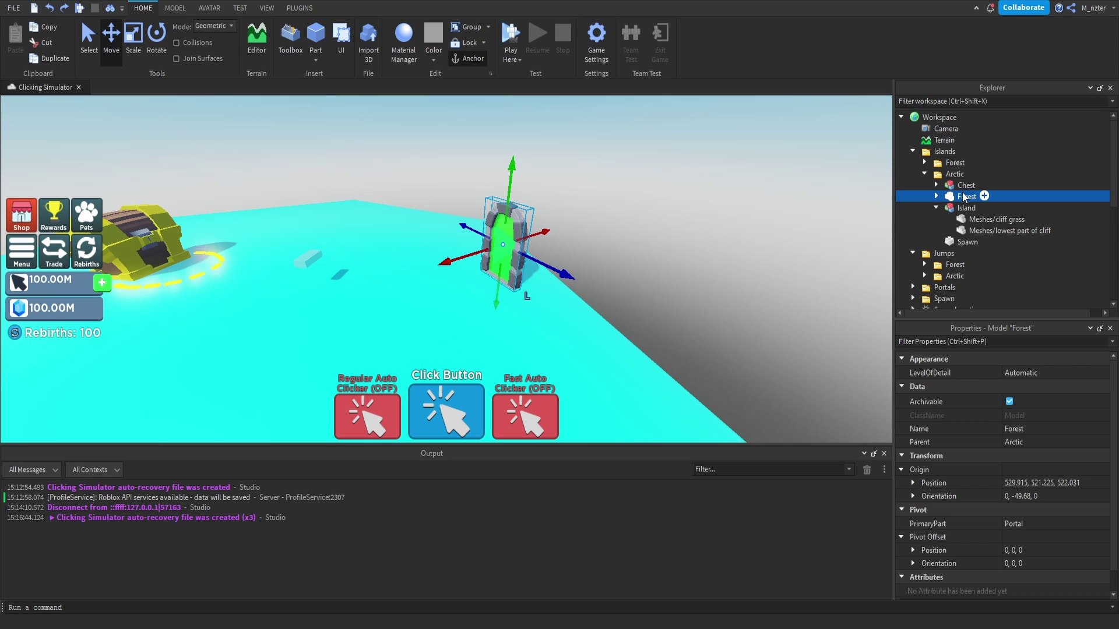
Rename the portal models named Forest in both the Forest and Arctic island folders to Portal.
click(925, 163)
ctrl+click(958, 187)
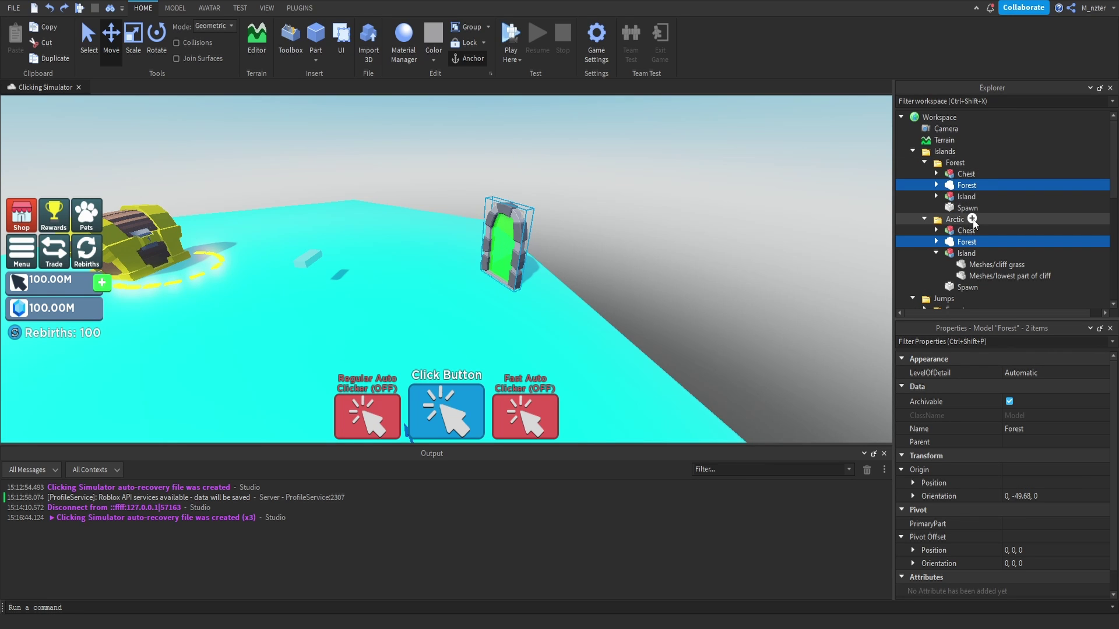
text(Portal)
key(Return)
click(969, 242)
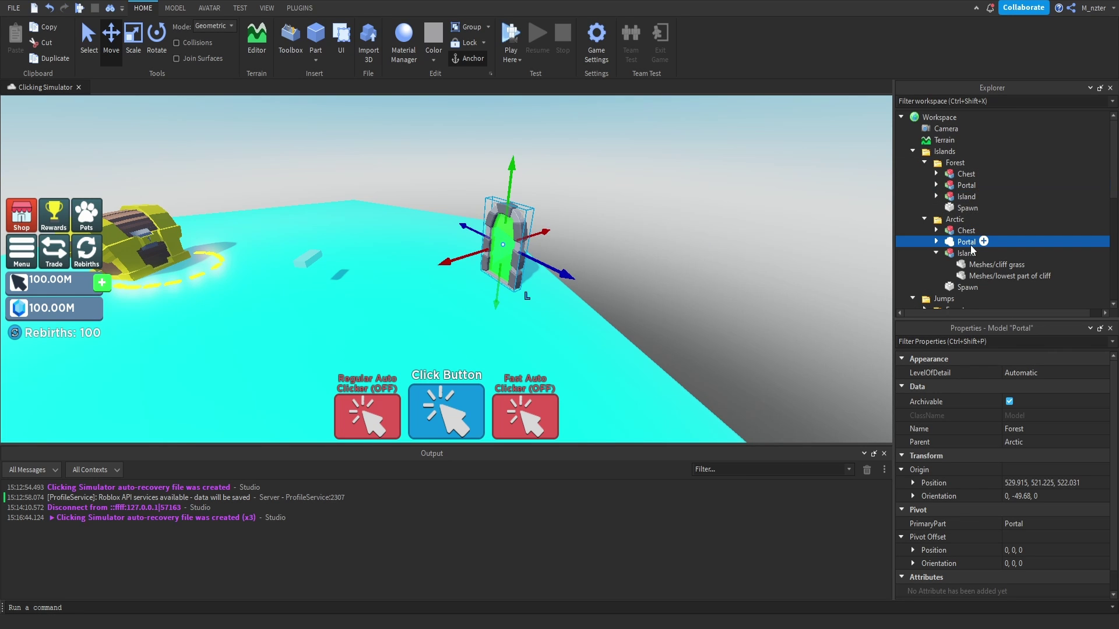
Set the BrickColor of the Portal part inside the Arctic portal model to Toothpaste.
key(f)
click(924, 162)
click(936, 197)
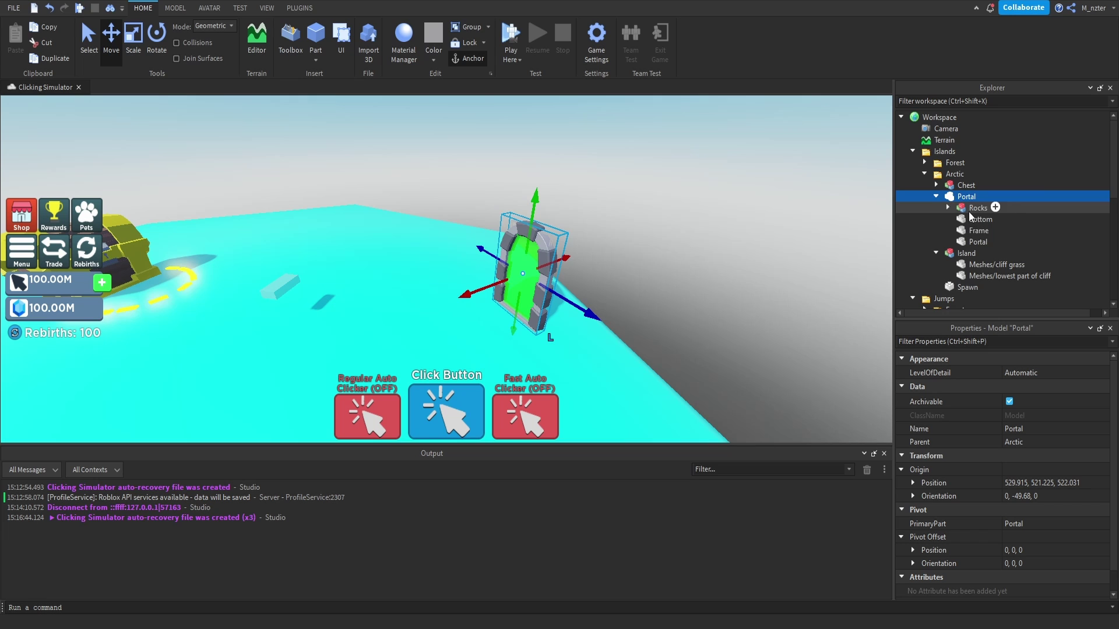
click(976, 242)
click(1043, 373)
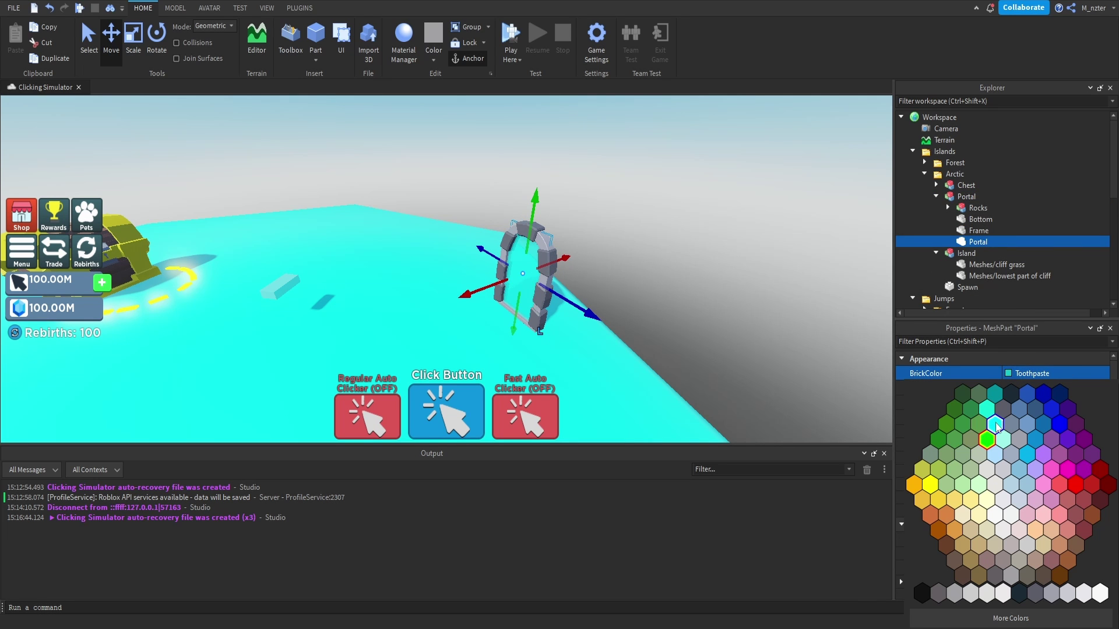
click(996, 426)
click(768, 263)
Move the Arctic Spawn part to the middle of the island and raise it slightly above the surface.
right_drag(767, 263, 767, 264)
drag(483, 255, 435, 289)
scroll(472, 276, down, 3)
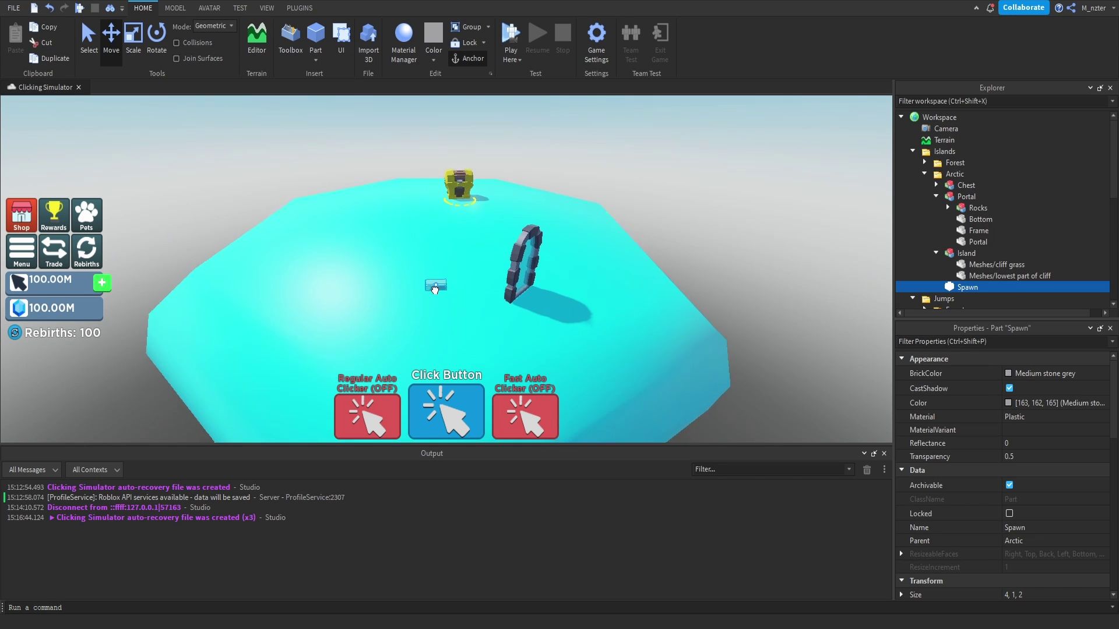
scroll(434, 290, up, 1)
key(ctrl+1)
drag(435, 251, 437, 216)
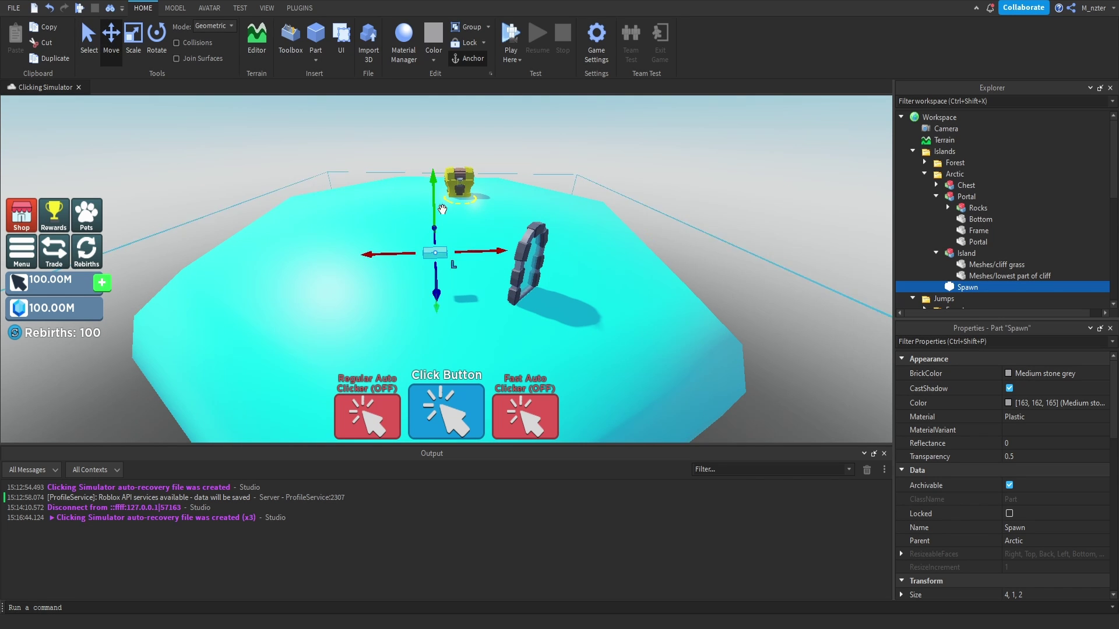
Duplicate the Arctic Island model, rename the copy Mini Island, and move it behind the chest to a Z position of about 395.4.
right_drag(442, 209, 631, 220)
click(631, 221)
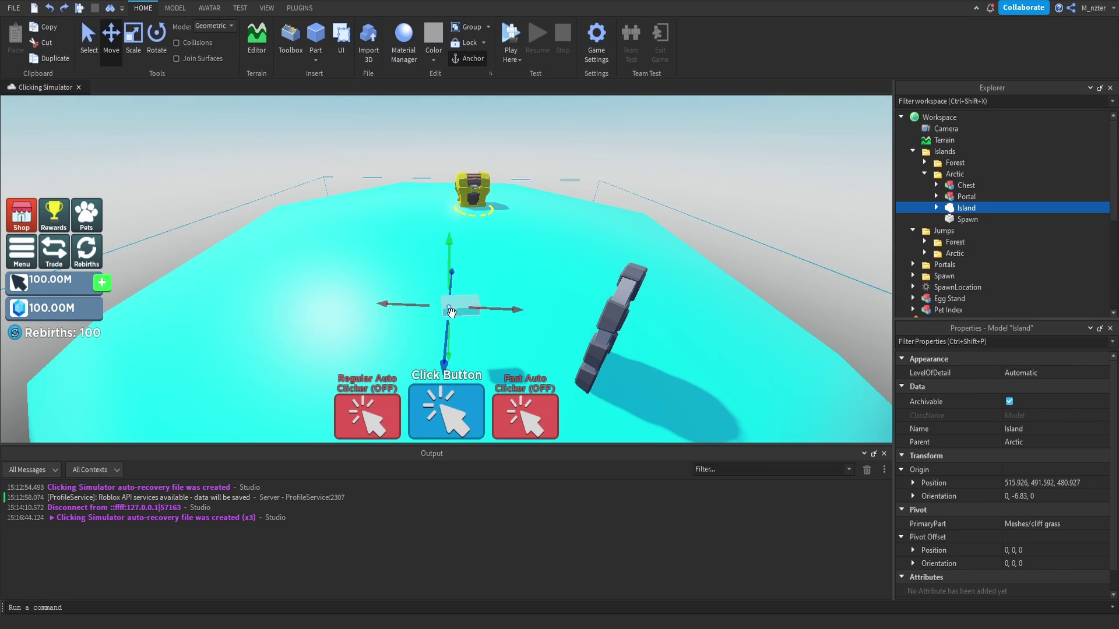
key(ctrl+d)
drag(478, 234, 478, 234)
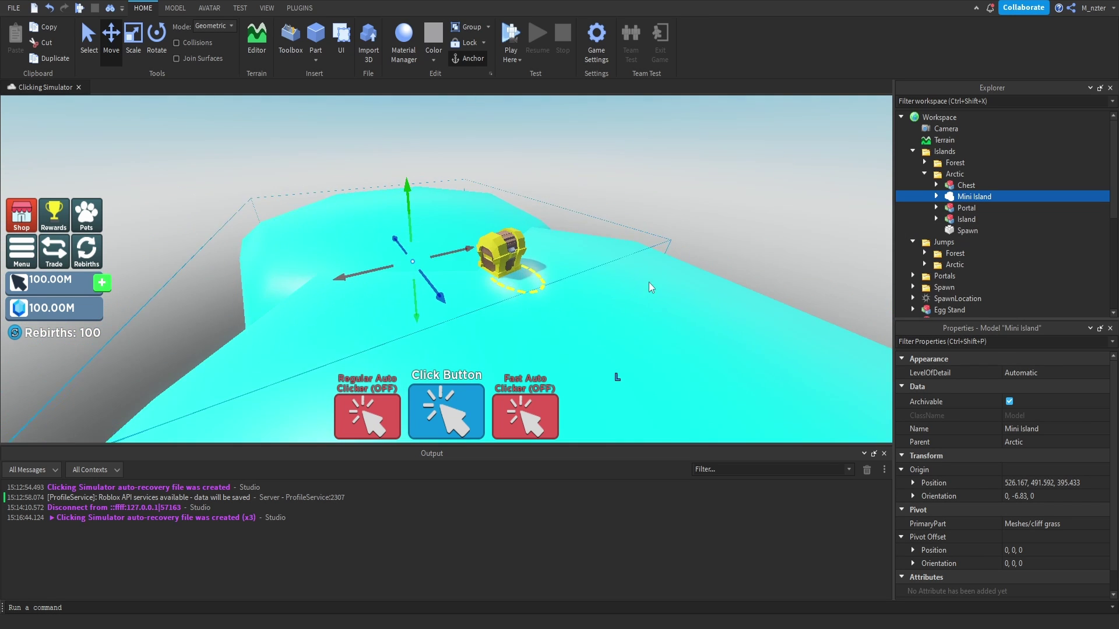
Scale down the Mini Island and move it clear of the main Arctic island to about 532.1, 498.9, 345.8.
key(ctrl+3)
drag(425, 342, 410, 313)
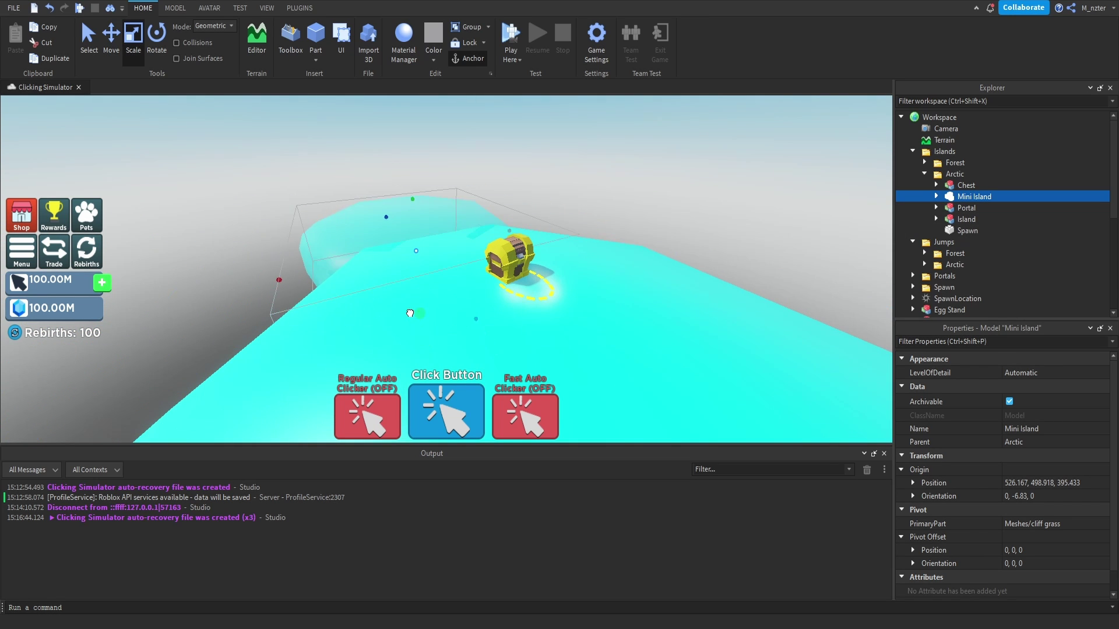
key(ctrl+2)
drag(438, 274, 402, 211)
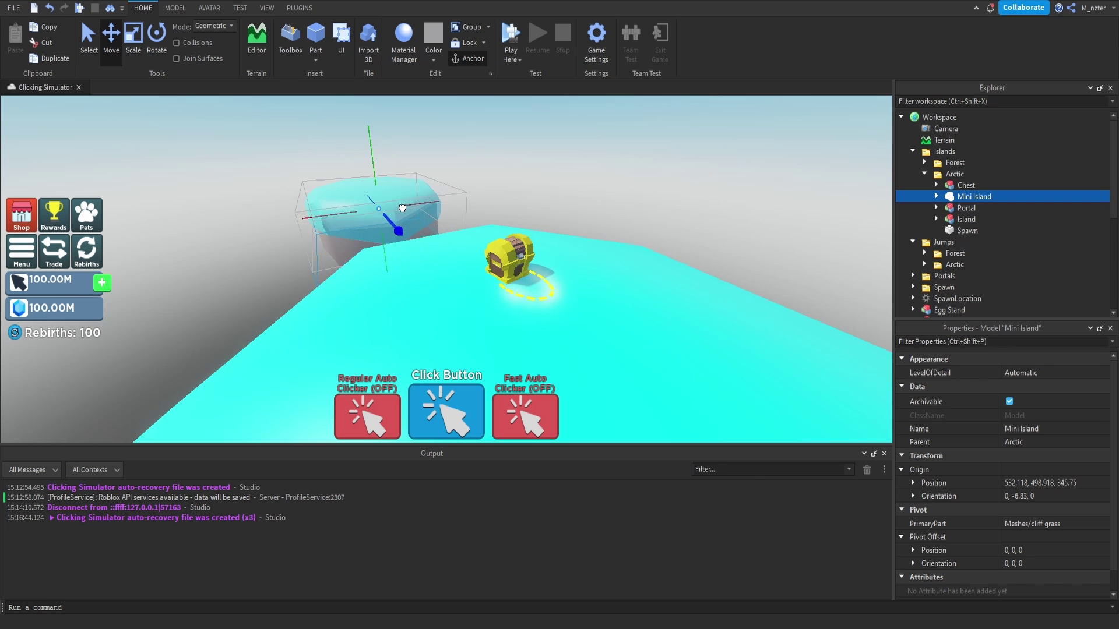
Move the Arctic chest onto the Mini Island, at about 531.4, 521.2, 306.8.
right_drag(403, 211, 408, 211)
drag(516, 258, 257, 199)
key(w)
key(a)
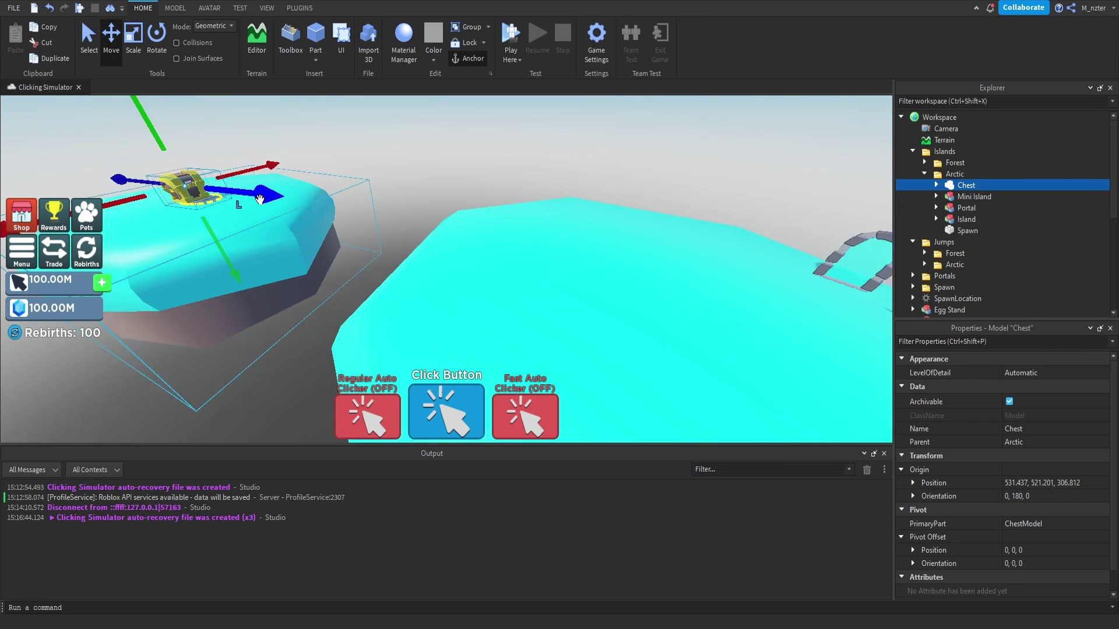
key(s)
right_drag(257, 199, 257, 200)
key(d)
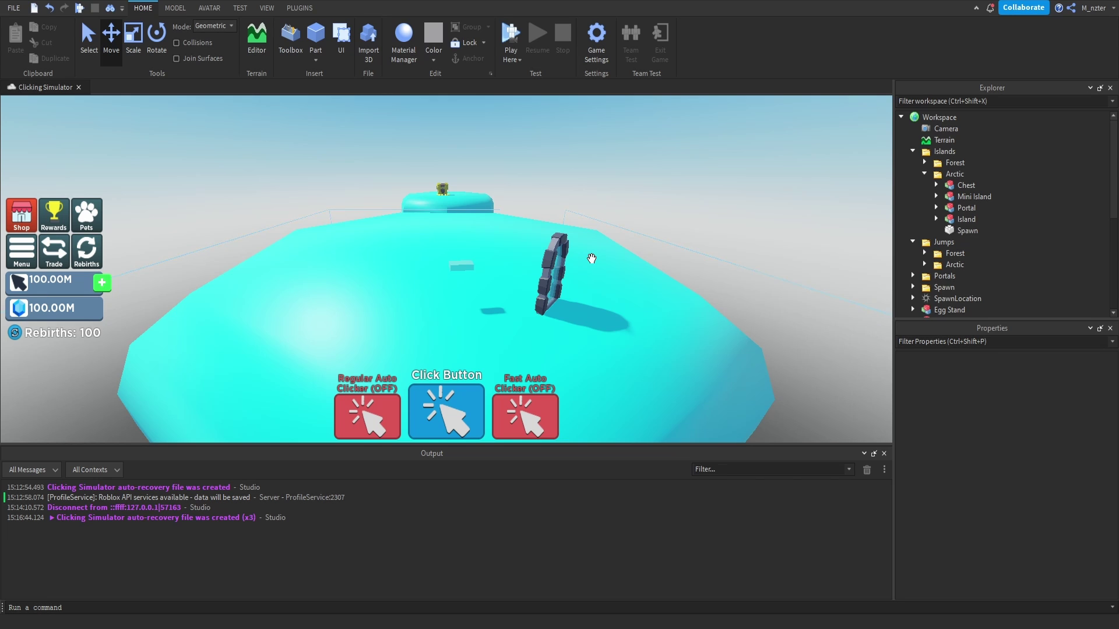
Place the Egg Stand on the Arctic island at about 554.2, 520.0, 487.9 and parent it to the Arctic island folder.
scroll(999, 265, down, 3)
click(949, 245)
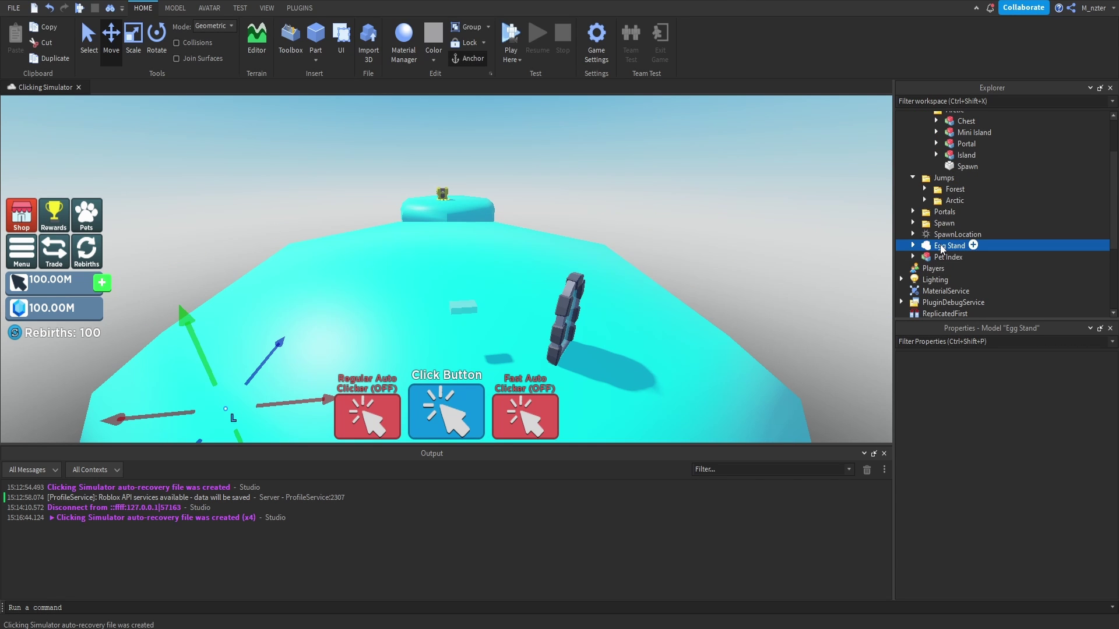
drag(206, 377, 260, 177)
drag(414, 175, 565, 240)
drag(575, 248, 588, 261)
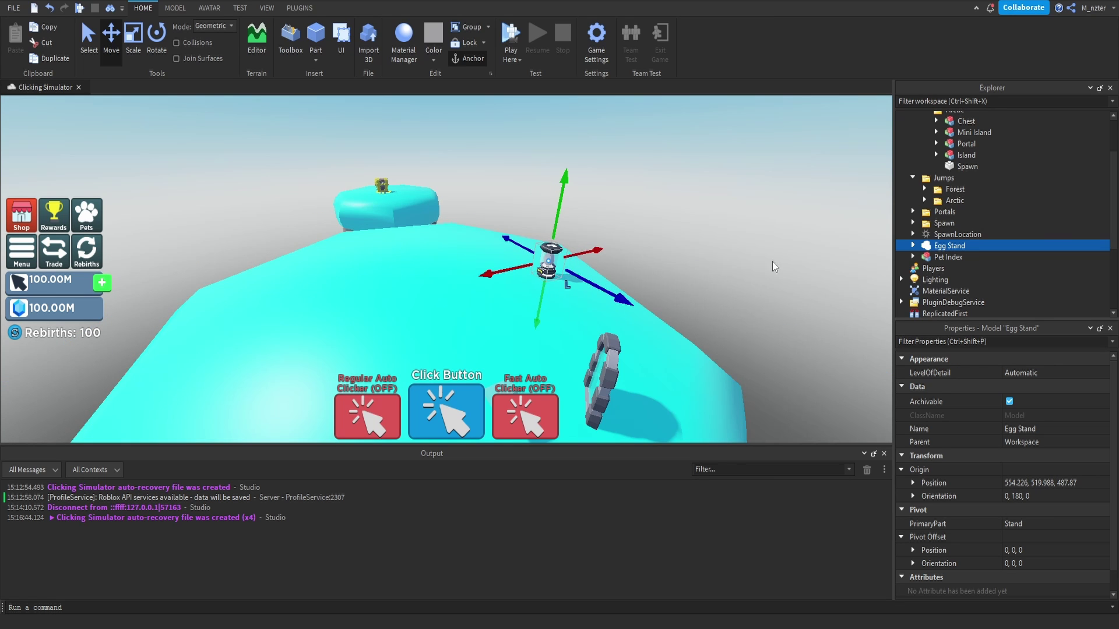
drag(944, 251, 984, 173)
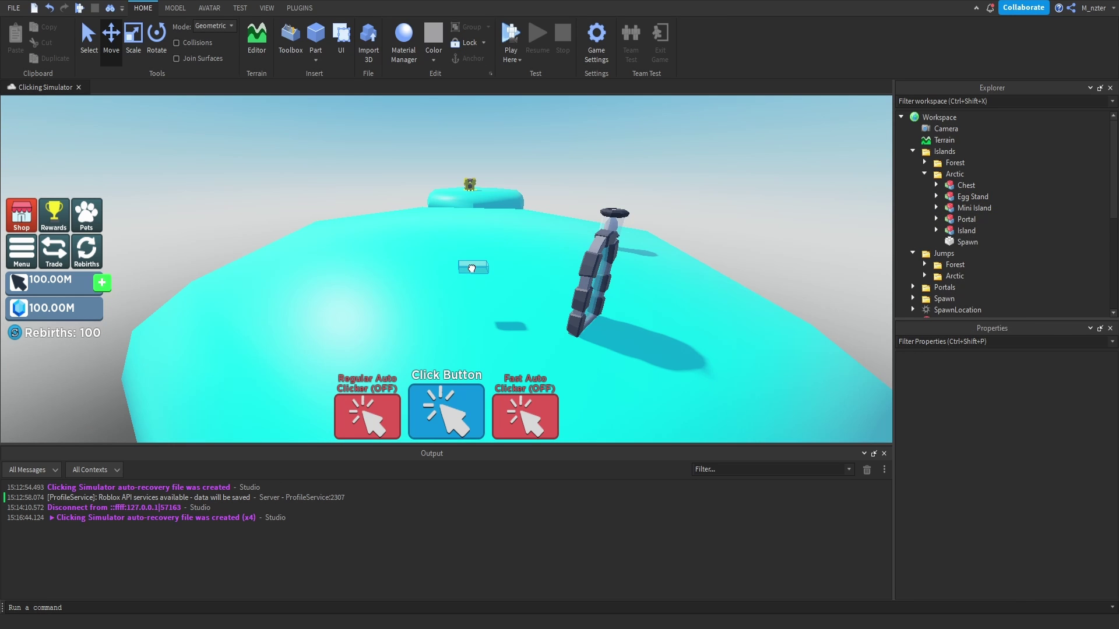
Duplicate the Arctic Spawn part, move the copy toward the Mini Island, and rename it RebirthShopHitbox.
click(475, 269)
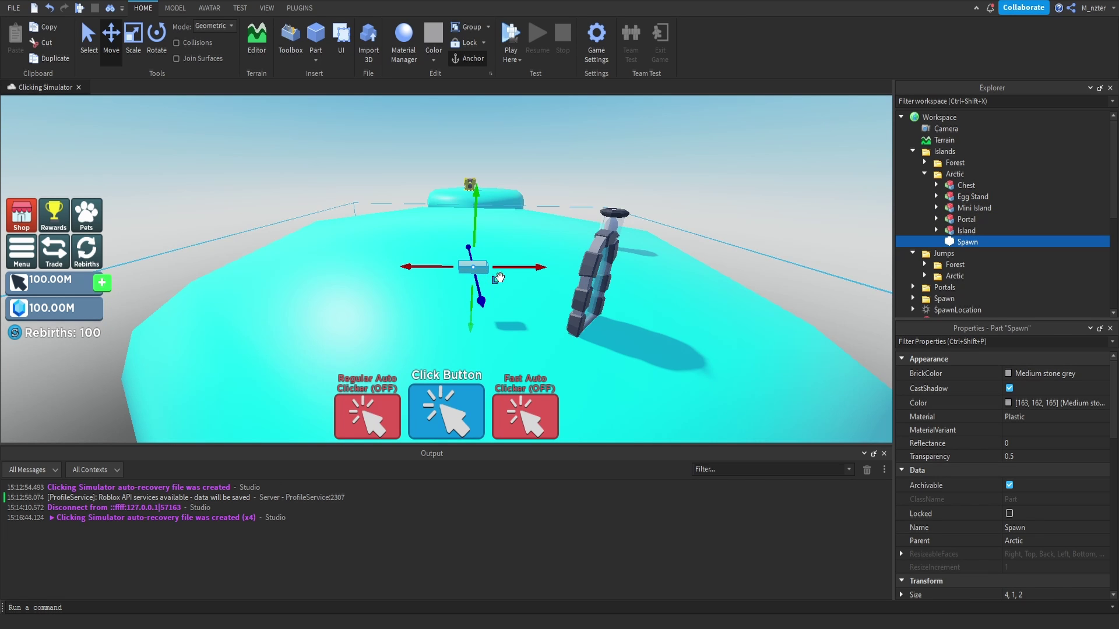
key(ctrl+d)
key(w)
drag(478, 303, 463, 274)
key(f)
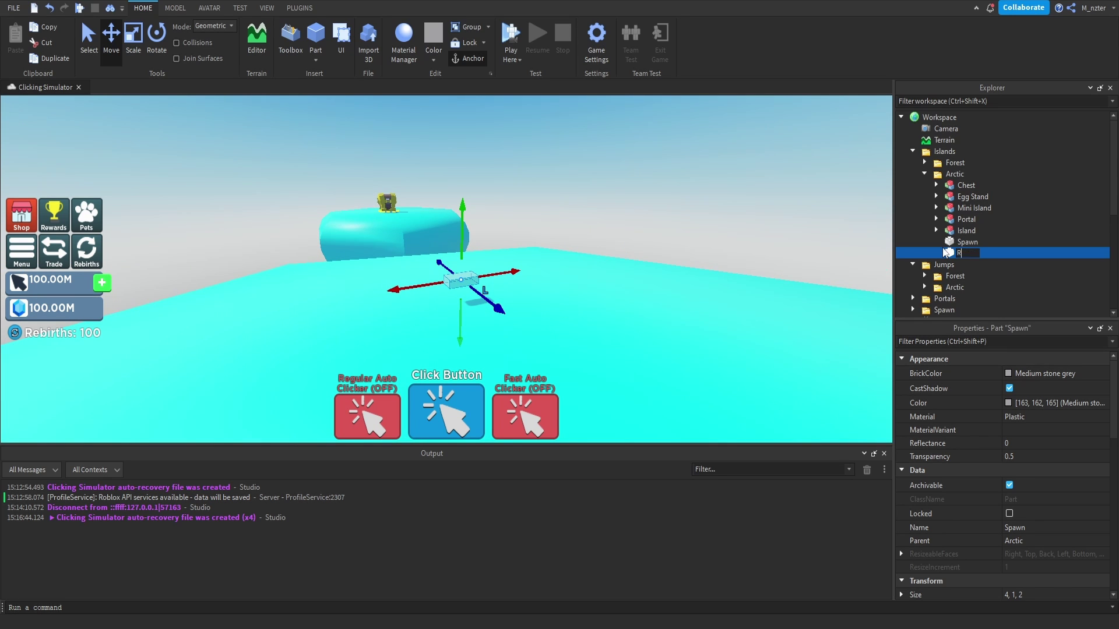
key(Return)
Enlarge the RebirthShopHitbox part to a size of about 9.1 by 1 by 9.5.
key(f)
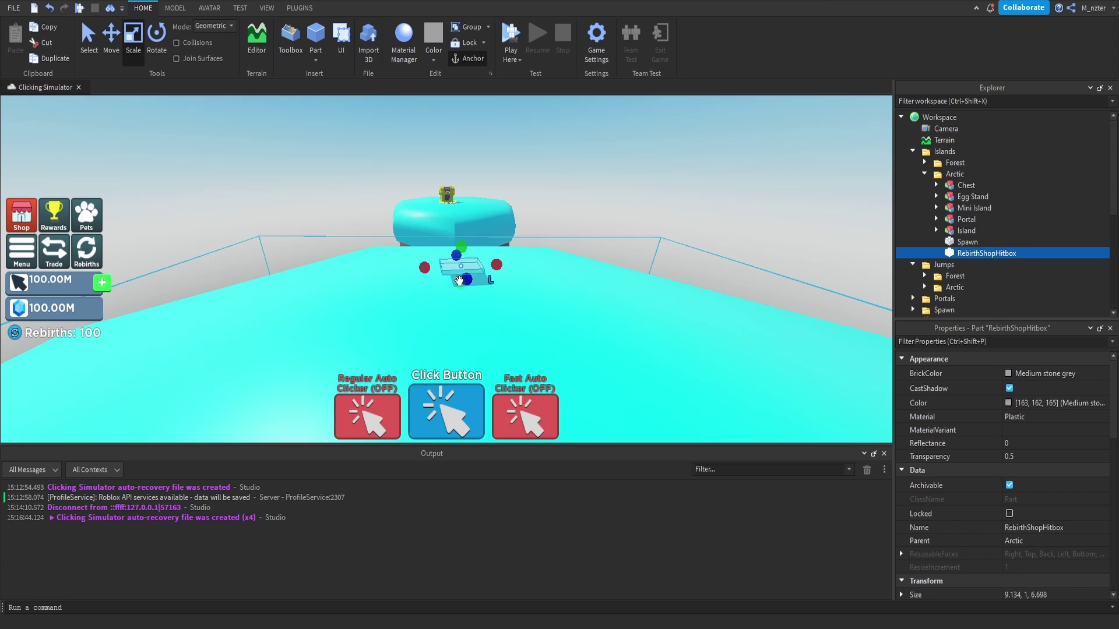
drag(466, 238, 466, 233)
key(s)
right_drag(494, 279, 492, 240)
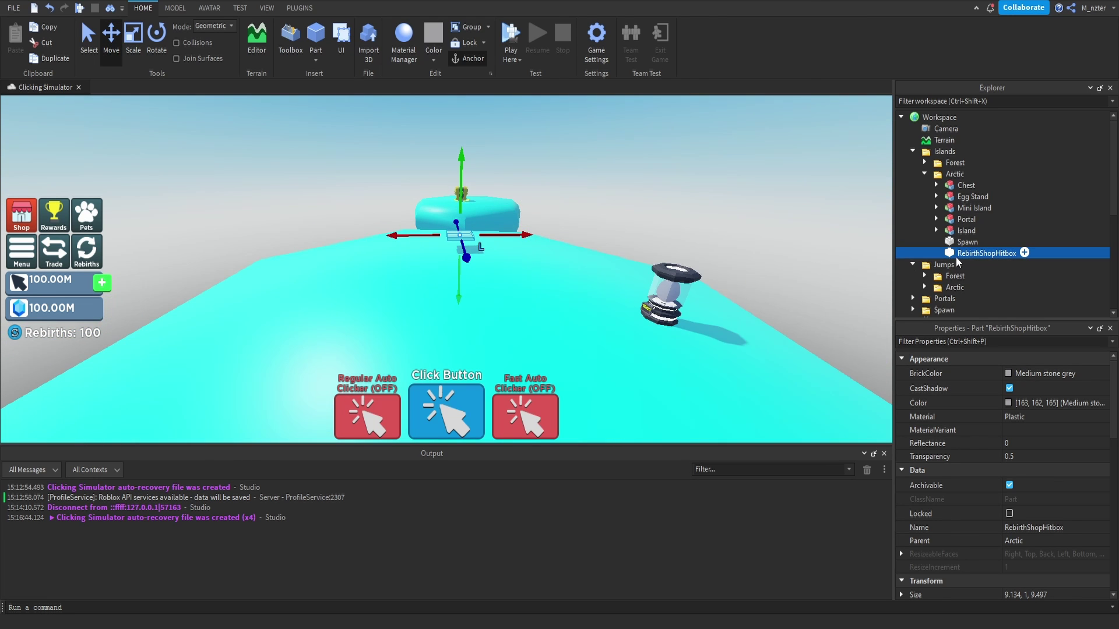
Duplicate RebirthShopHitbox, move the copy to the island side opposite the Egg Stand, and rename it JumpShopHitbox.
key(ctrl+d)
drag(463, 246, 415, 343)
key(a)
key(d)
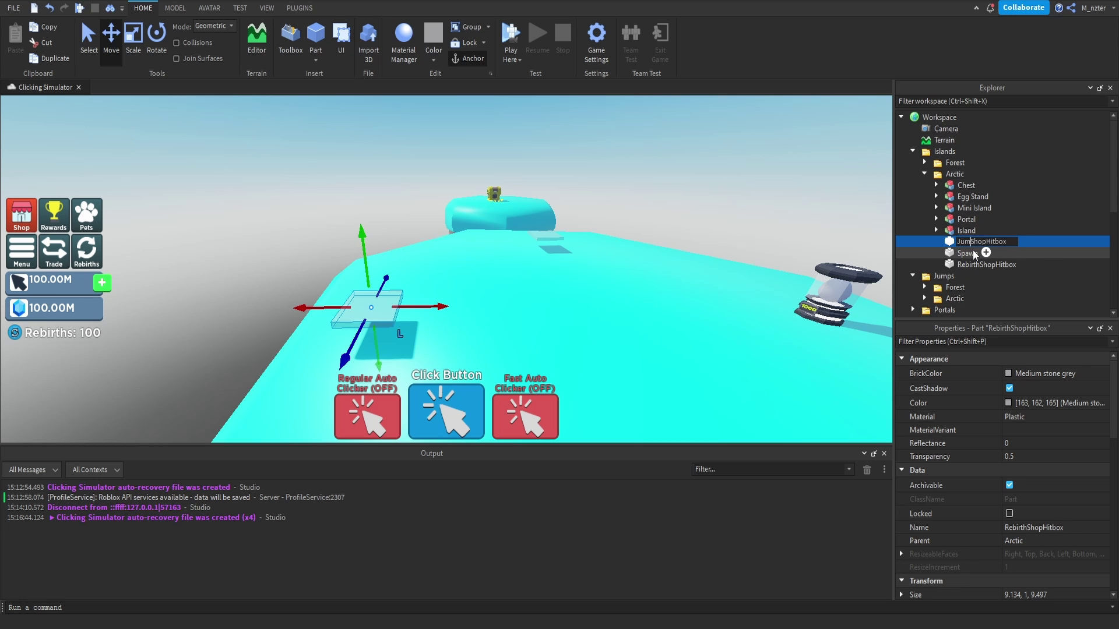
click(721, 237)
key(d)
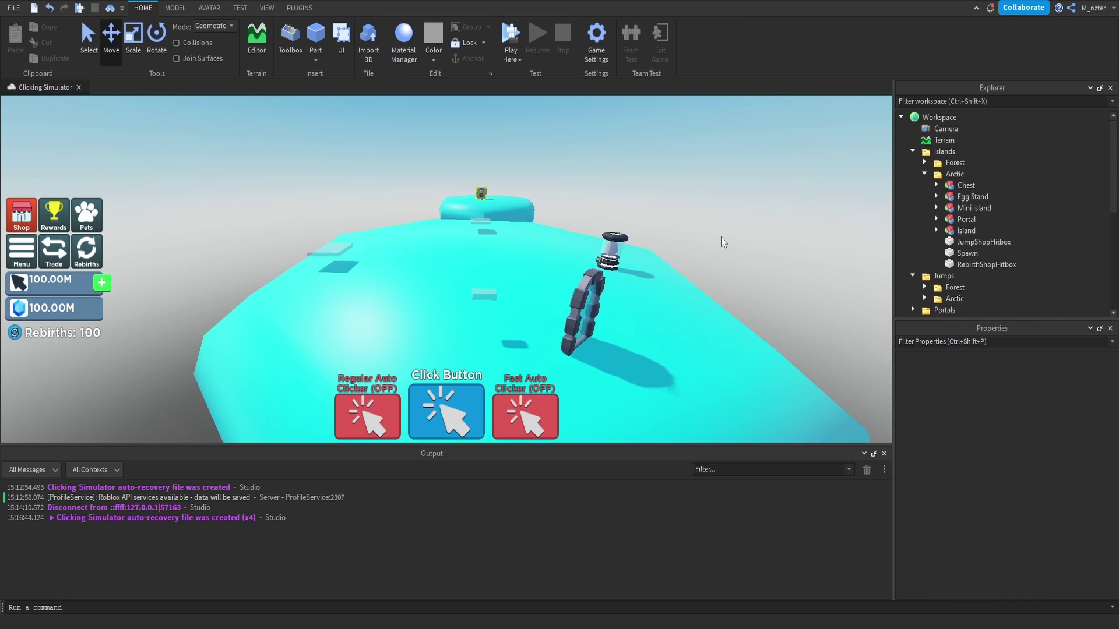
key(d)
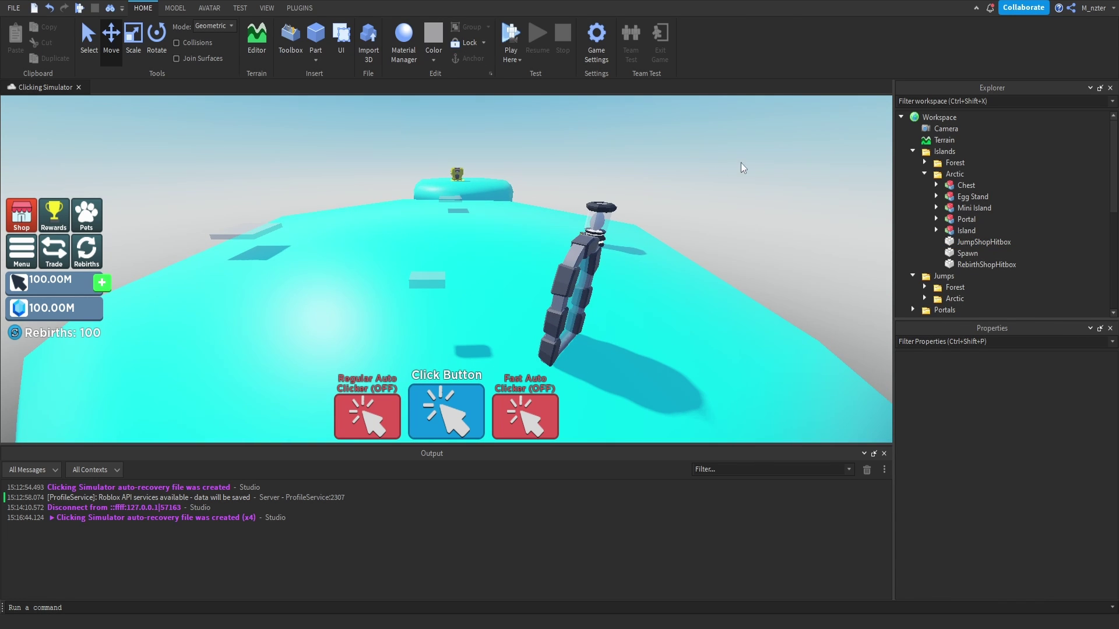
click(449, 206)
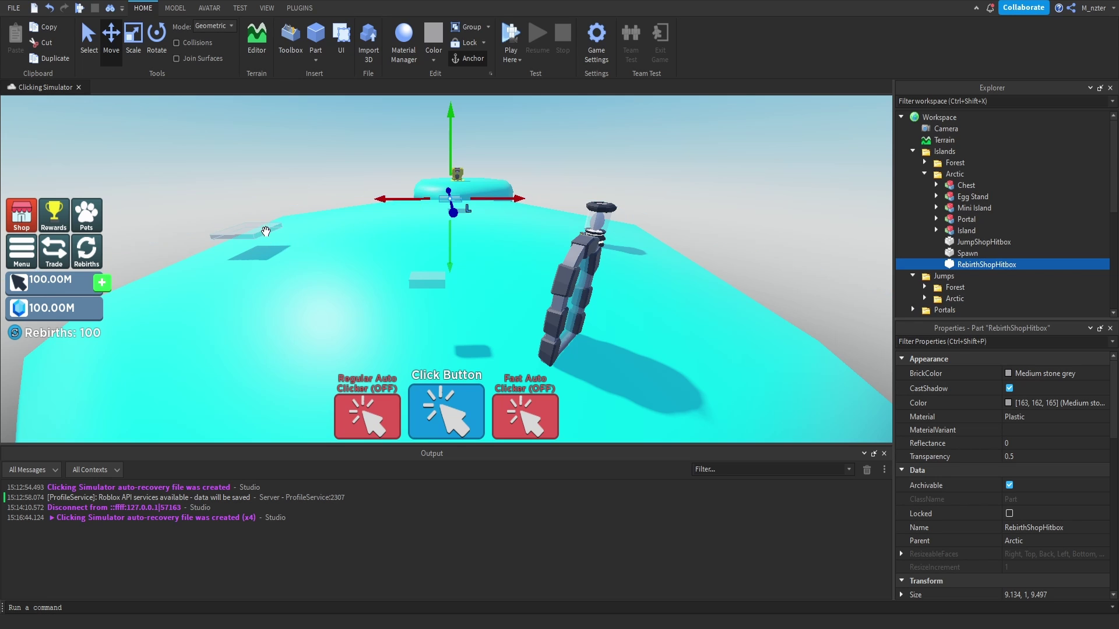
click(263, 228)
click(610, 208)
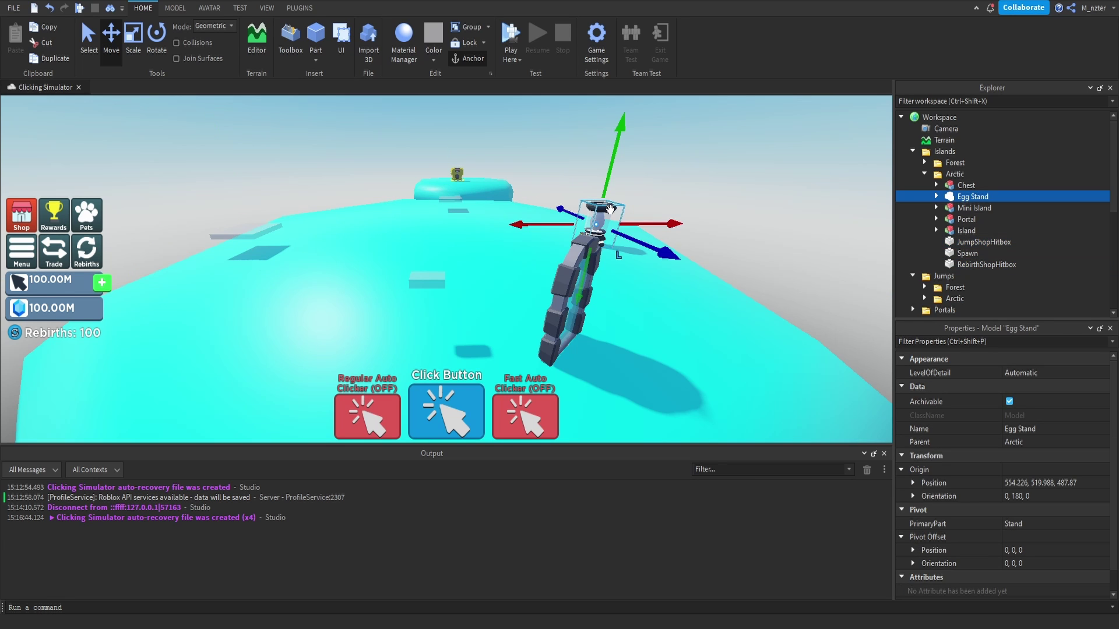
click(705, 219)
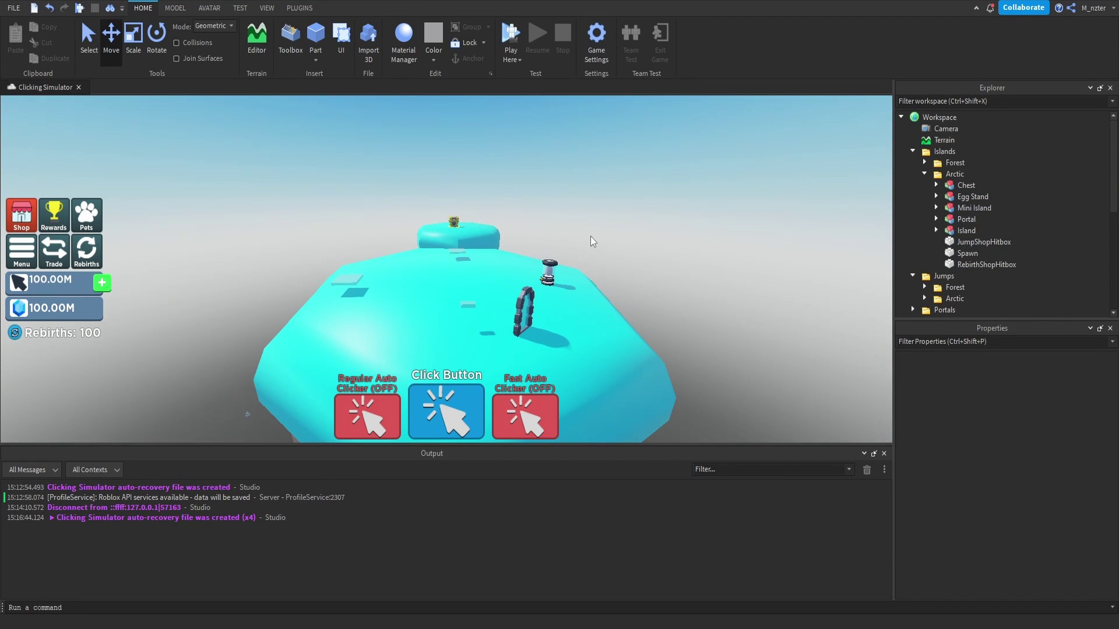
Duplicate the RebirthShopHitbox part and rename the copy IslandHitbox.
click(457, 252)
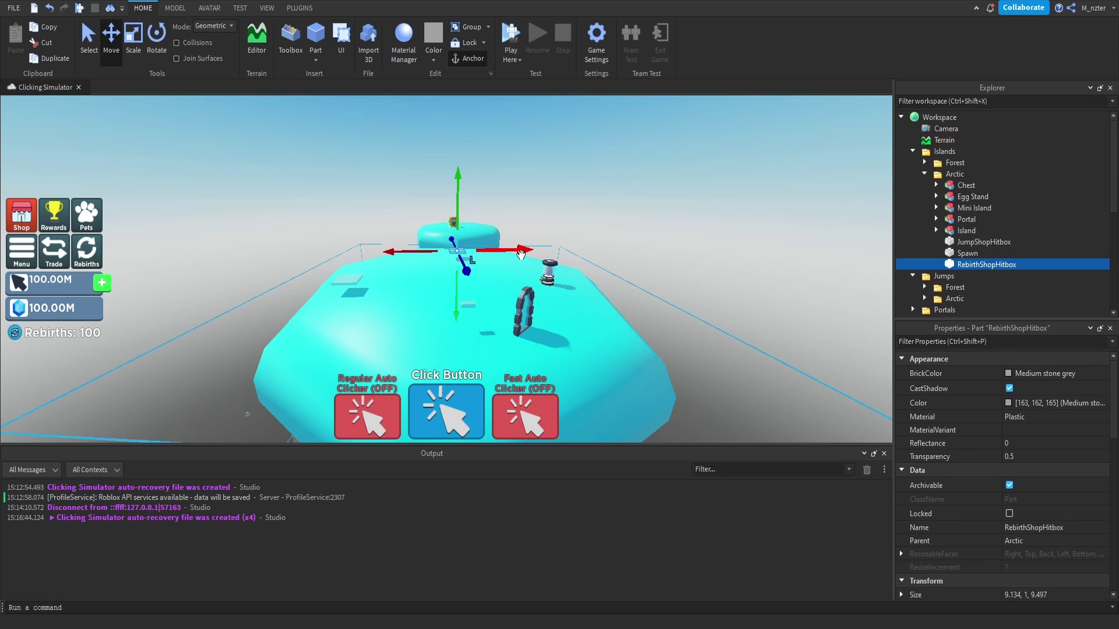
key(ctrl+d)
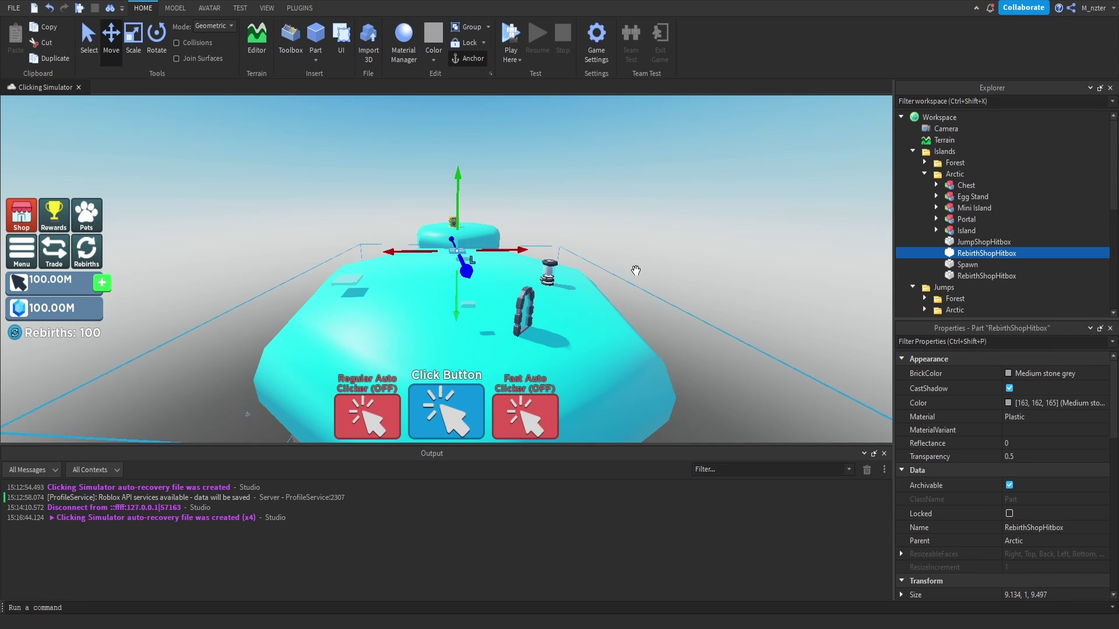
key(F2)
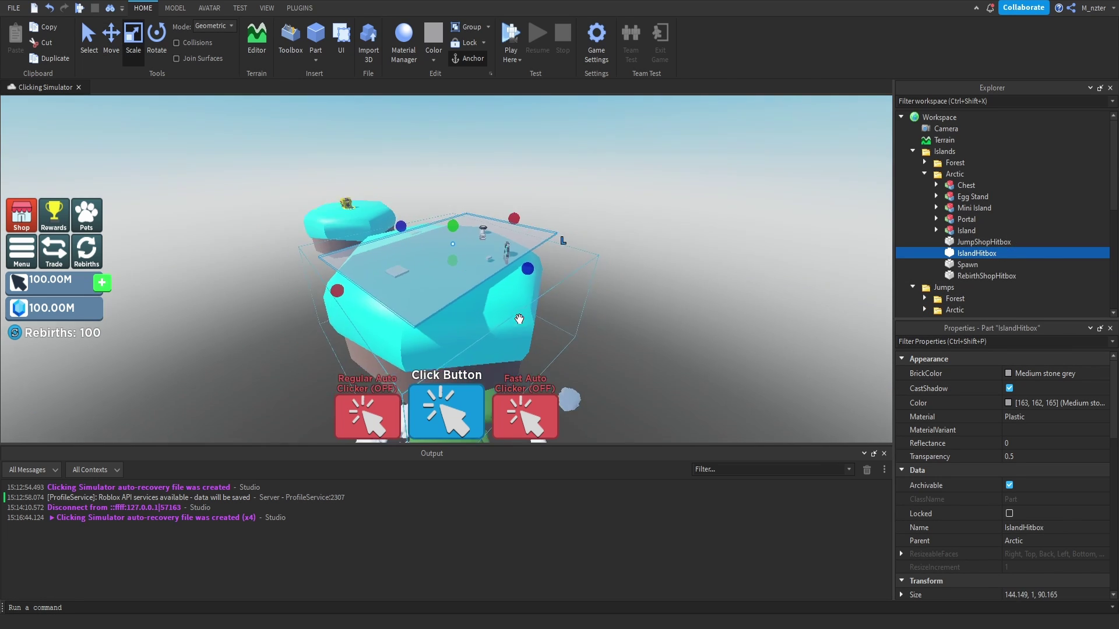
Stretch the IslandHitbox part in both horizontal directions until it covers the whole top of the main Arctic island.
scroll(534, 257, up, 3)
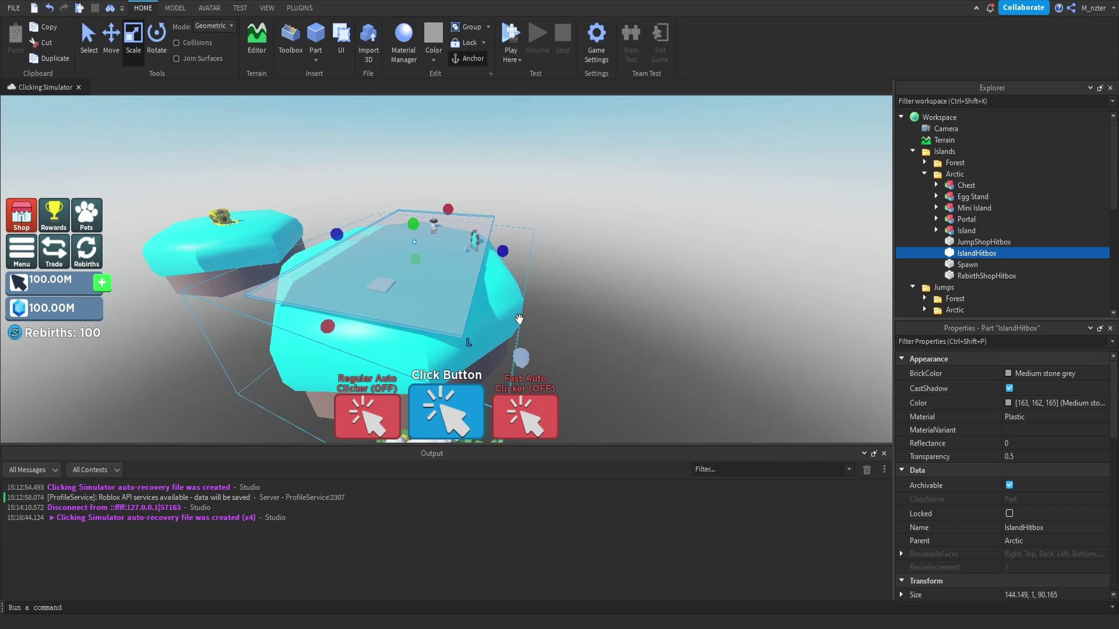
drag(534, 256, 600, 251)
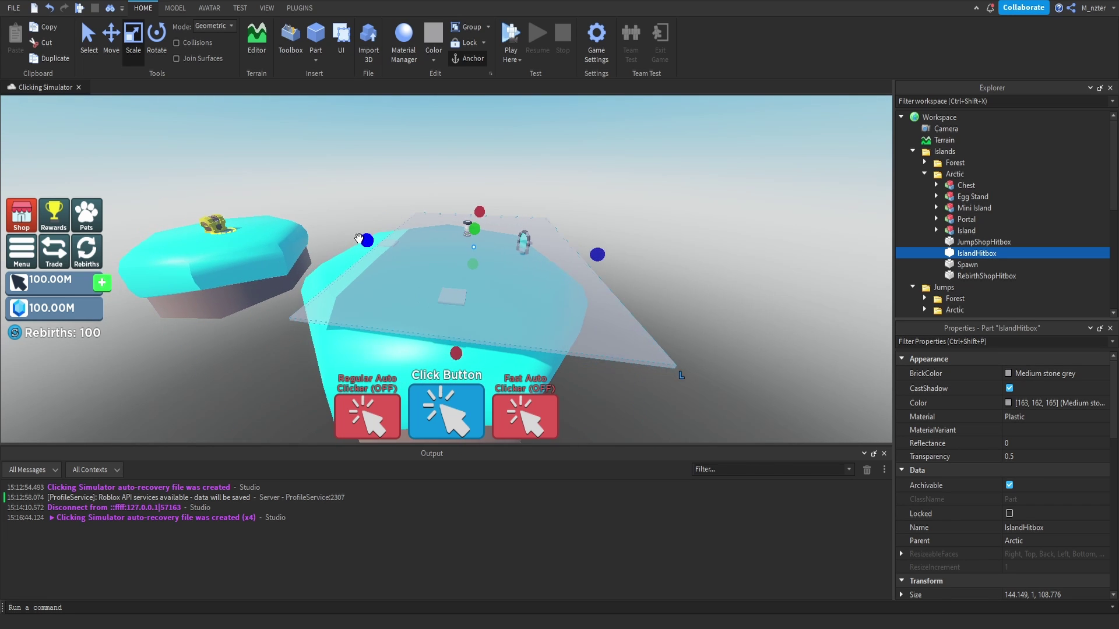
drag(314, 237, 302, 242)
drag(382, 344, 378, 362)
key(d)
right_drag(494, 317, 495, 318)
key(s)
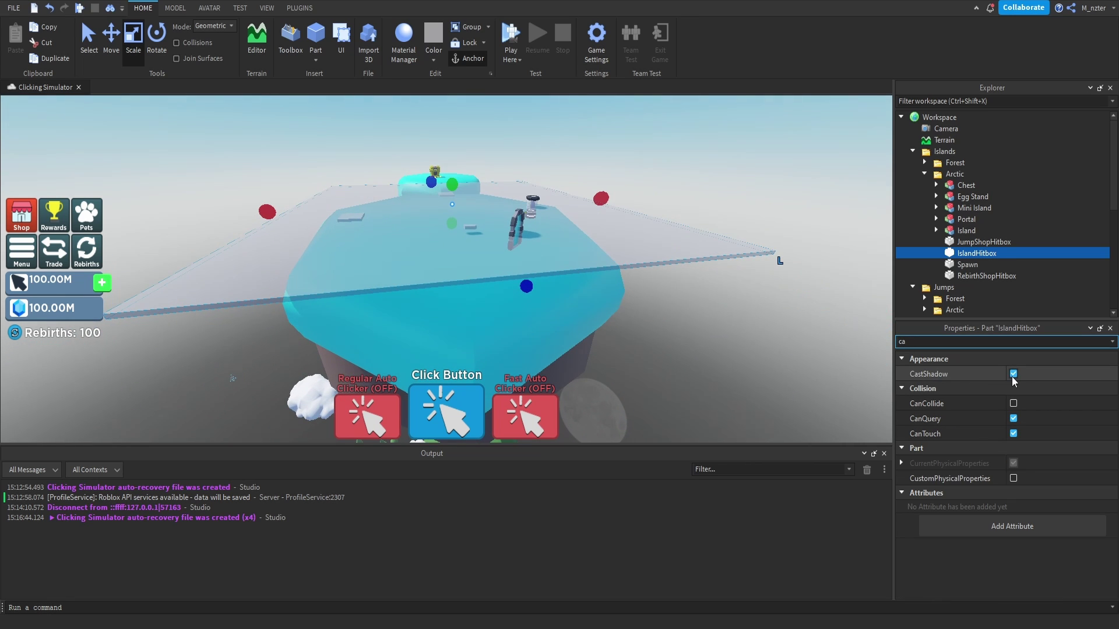
Turn off CastShadow for IslandHitbox and filter its properties by "tr" to show Transparency.
click(1013, 374)
right_drag(787, 297, 786, 296)
double_click(983, 343)
text(tr)
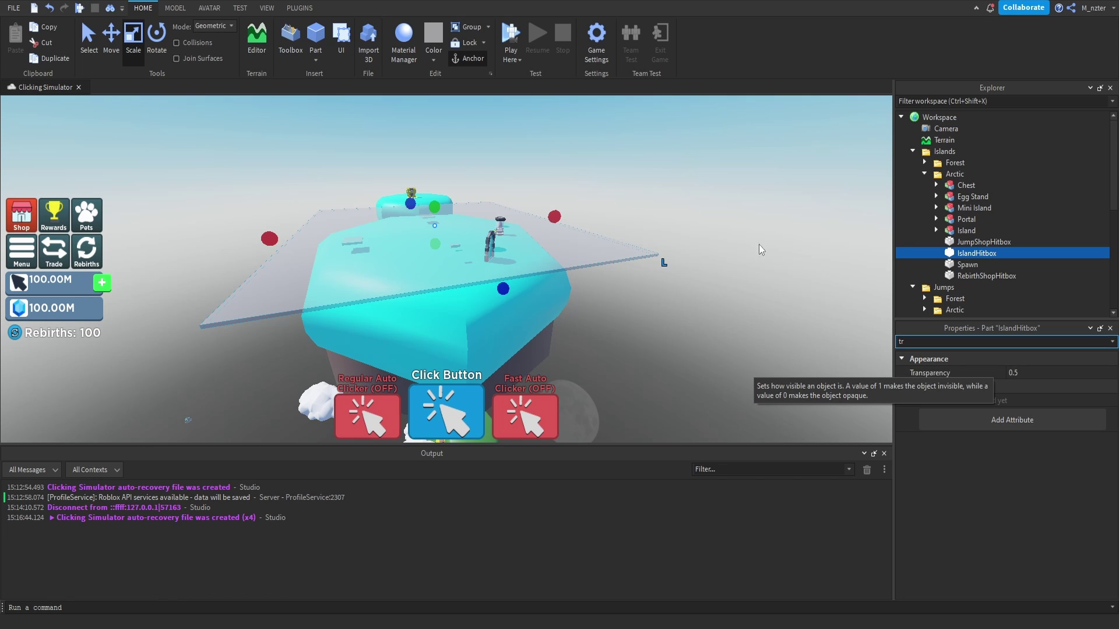
right_drag(759, 244, 756, 243)
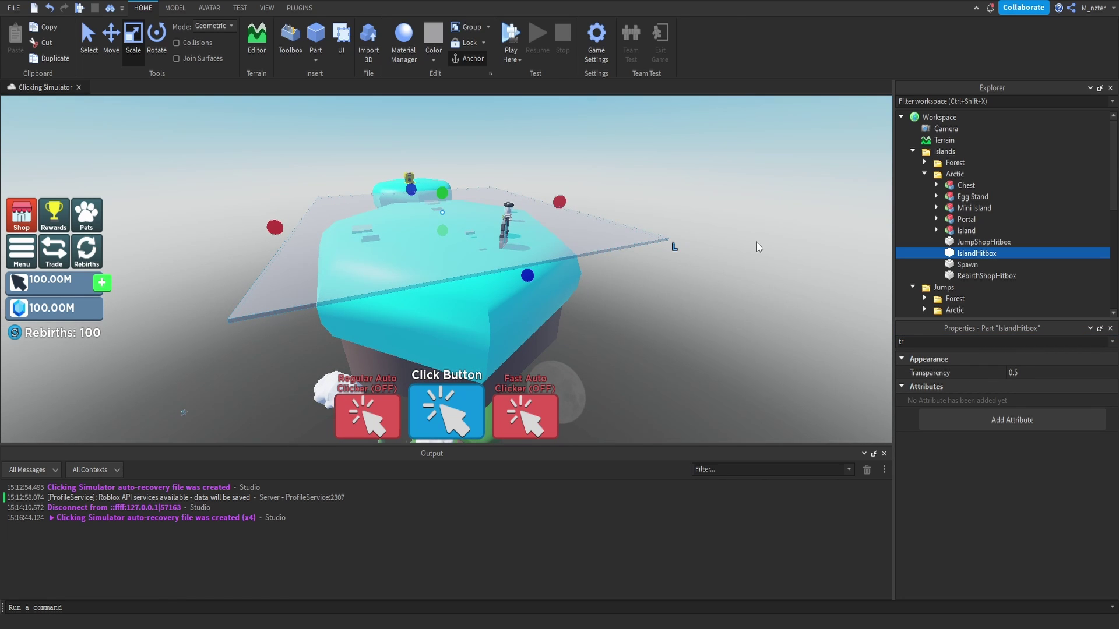
Move the Arctic IslandHitbox horizontally so it sits centred over the main island.
key(ctrl+2)
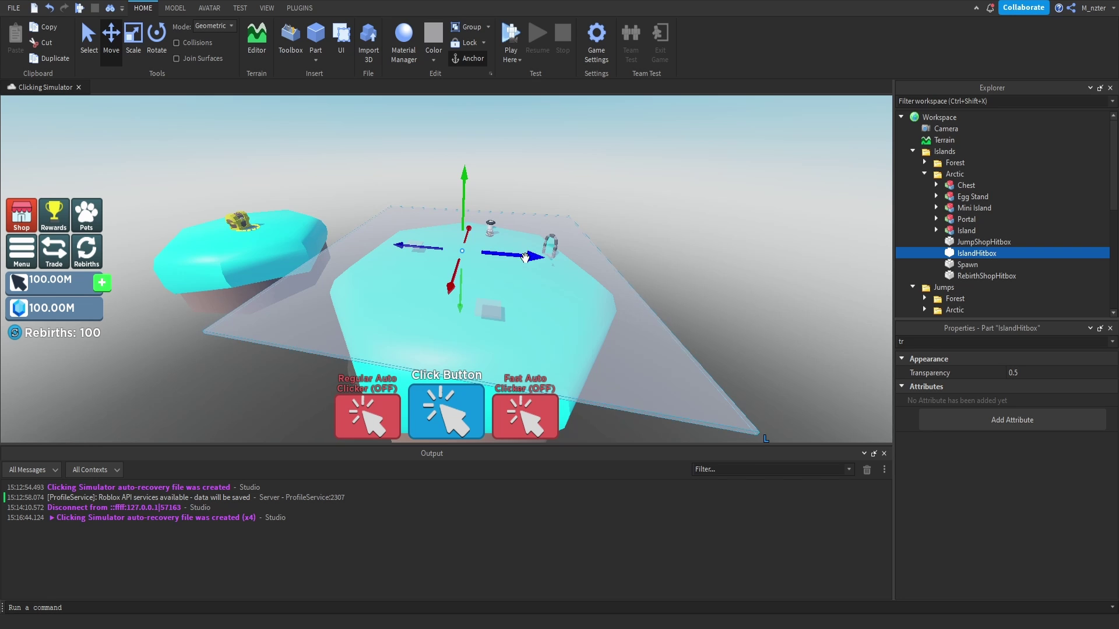
drag(523, 257, 540, 272)
right_drag(541, 271, 552, 224)
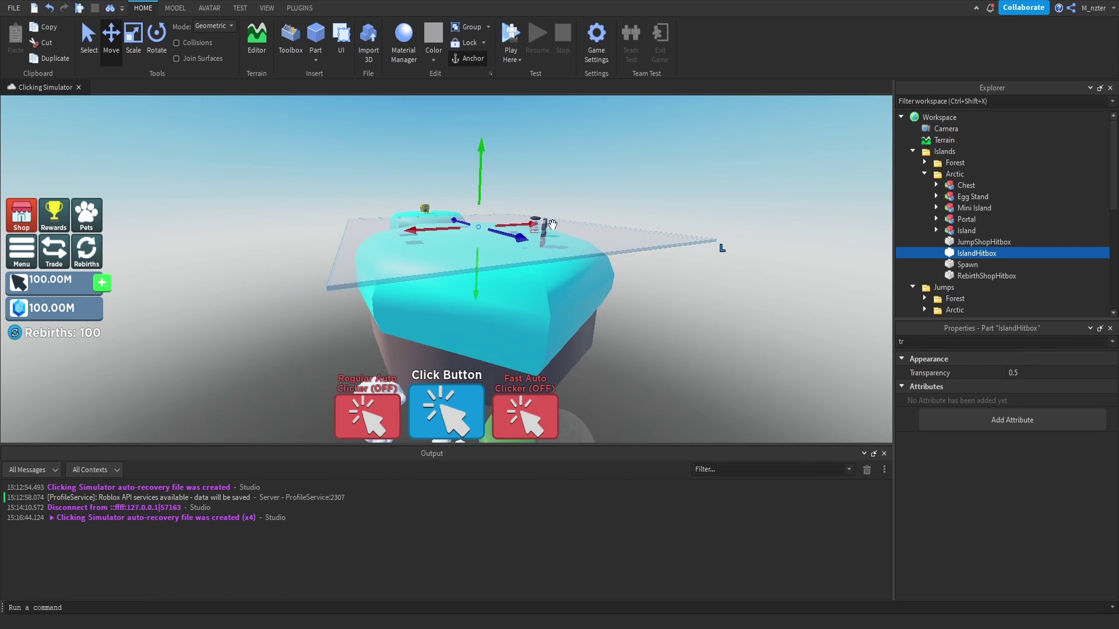
Thicken the Arctic IslandHitbox vertically to about 8.9 studs so it reaches into the island's top surface.
key(ctrl+3)
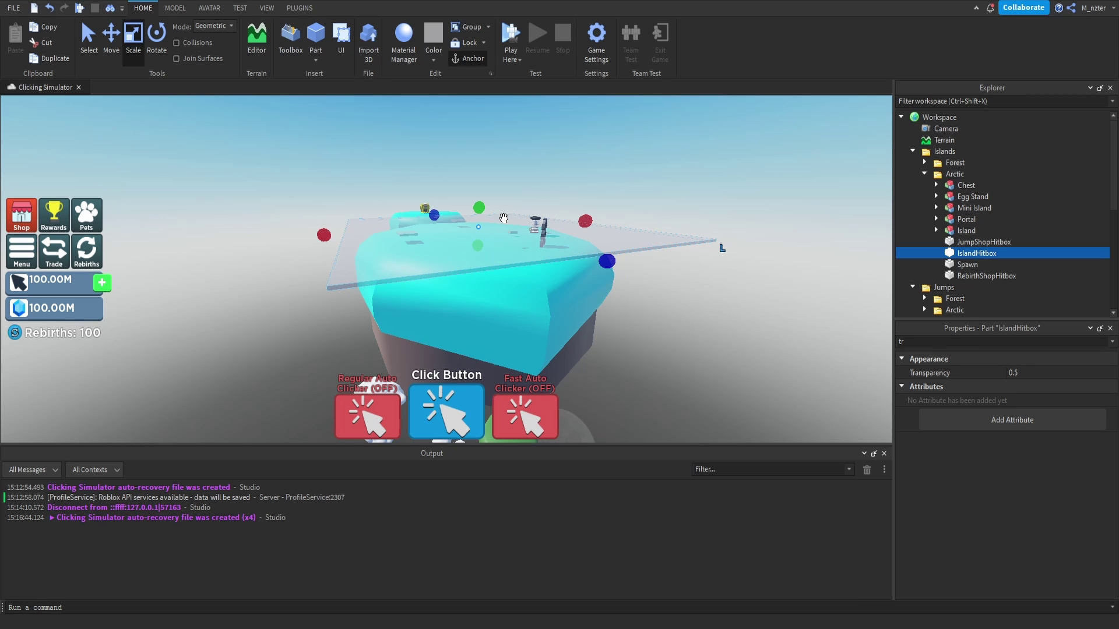
key(q)
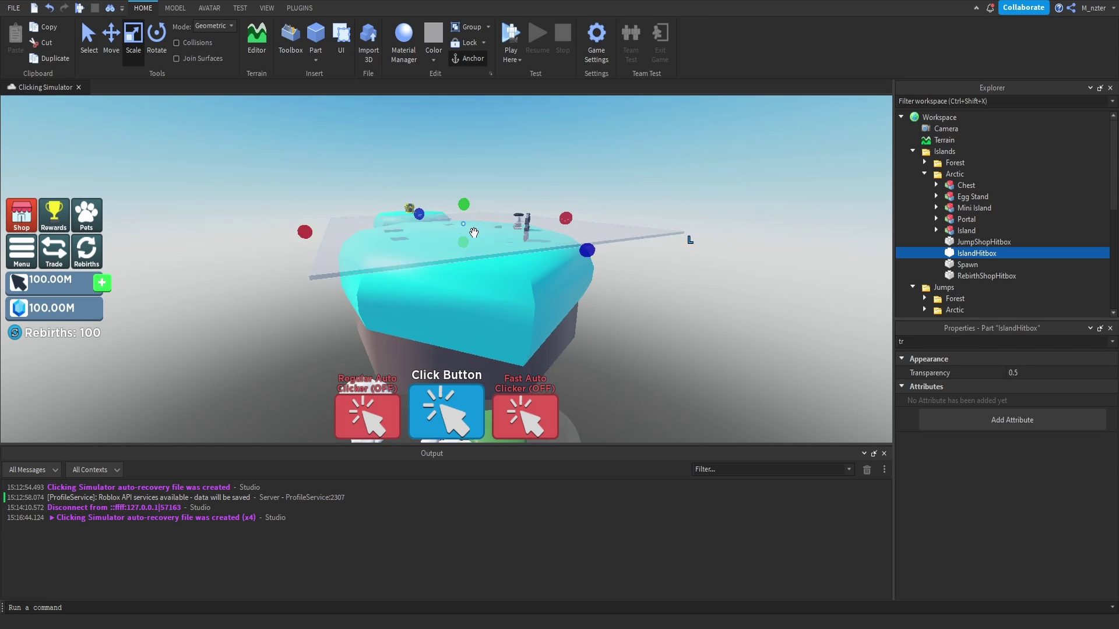
drag(469, 162, 465, 260)
key(q)
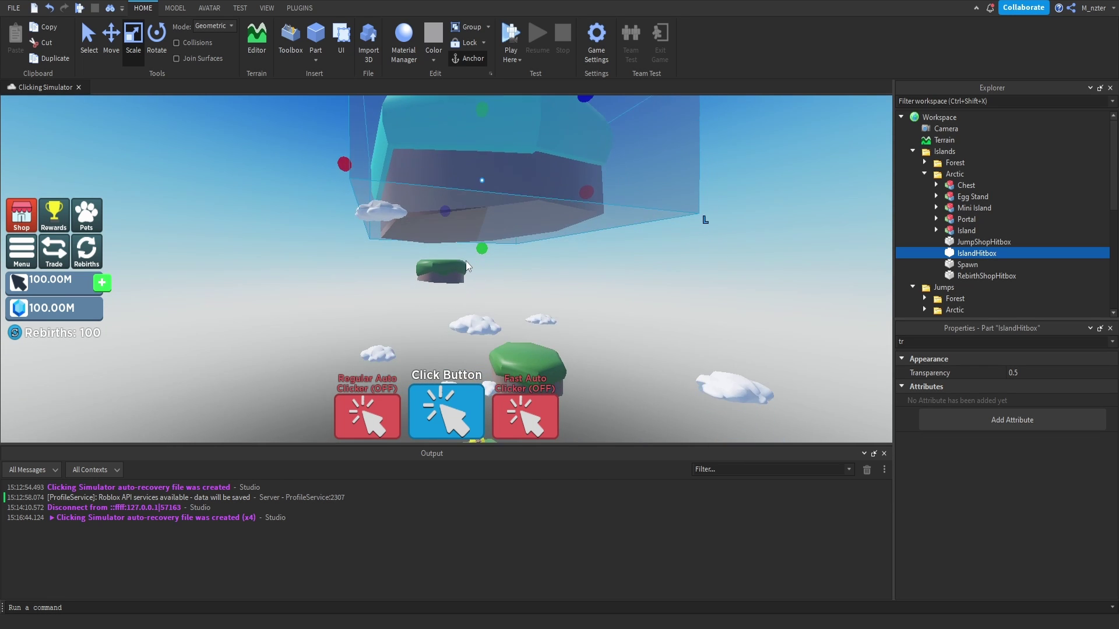
key(e)
key(e)
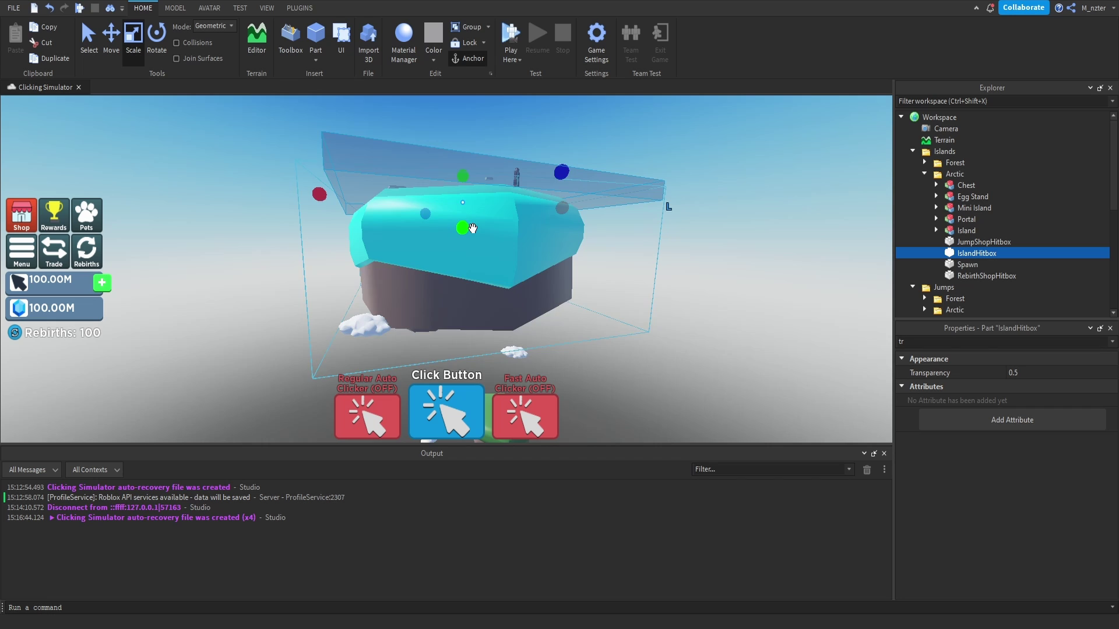
key(e)
right_drag(473, 228, 469, 224)
key(a)
key(e)
key(a)
key(w)
Adjust the Arctic IslandHitbox's sides to about 144 by 141 studs so it covers the main island's footprint.
right_drag(400, 148, 399, 148)
drag(561, 226, 540, 229)
key(d)
right_drag(541, 230, 541, 230)
key(w)
key(a)
drag(290, 268, 289, 270)
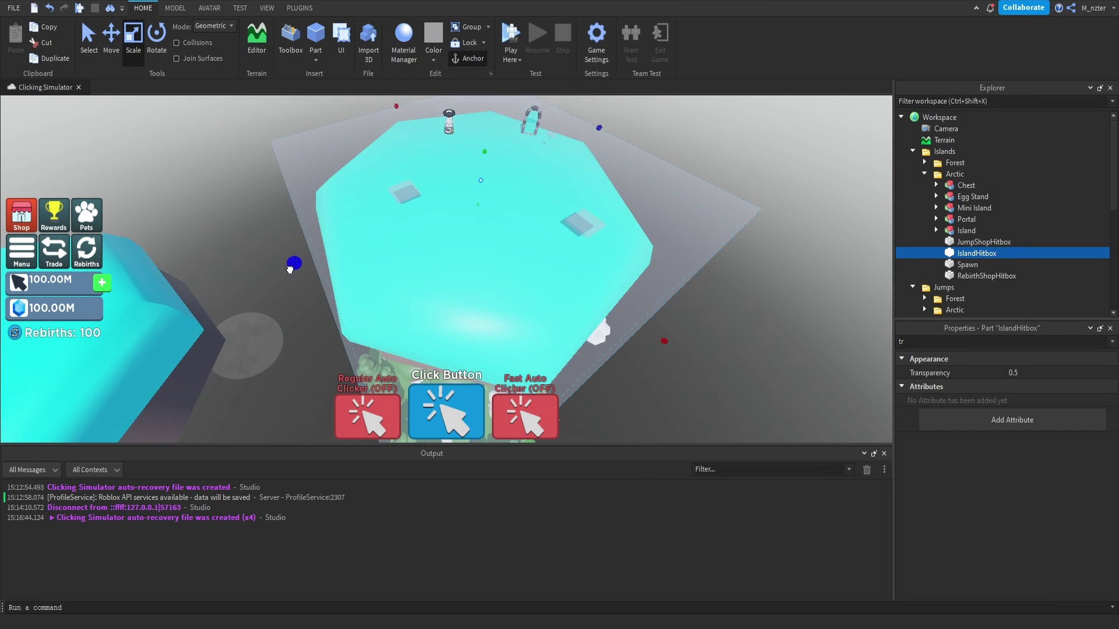
right_drag(327, 255, 331, 259)
right_drag(331, 259, 331, 259)
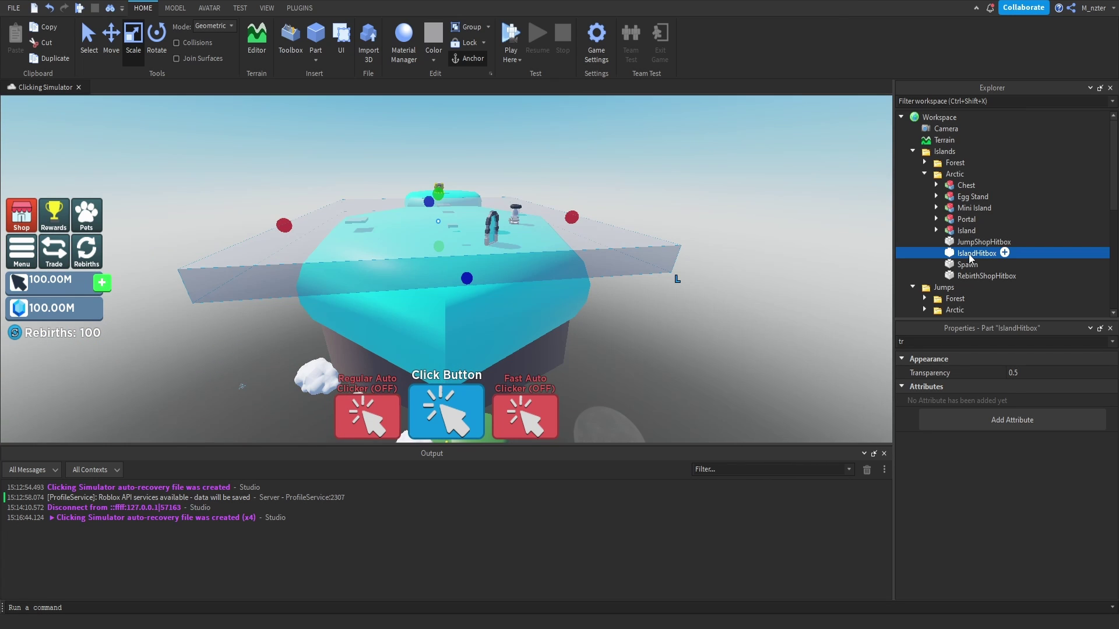
Duplicate the Arctic IslandHitbox and put the copy into the Forest folder under Islands.
key(ctrl+d)
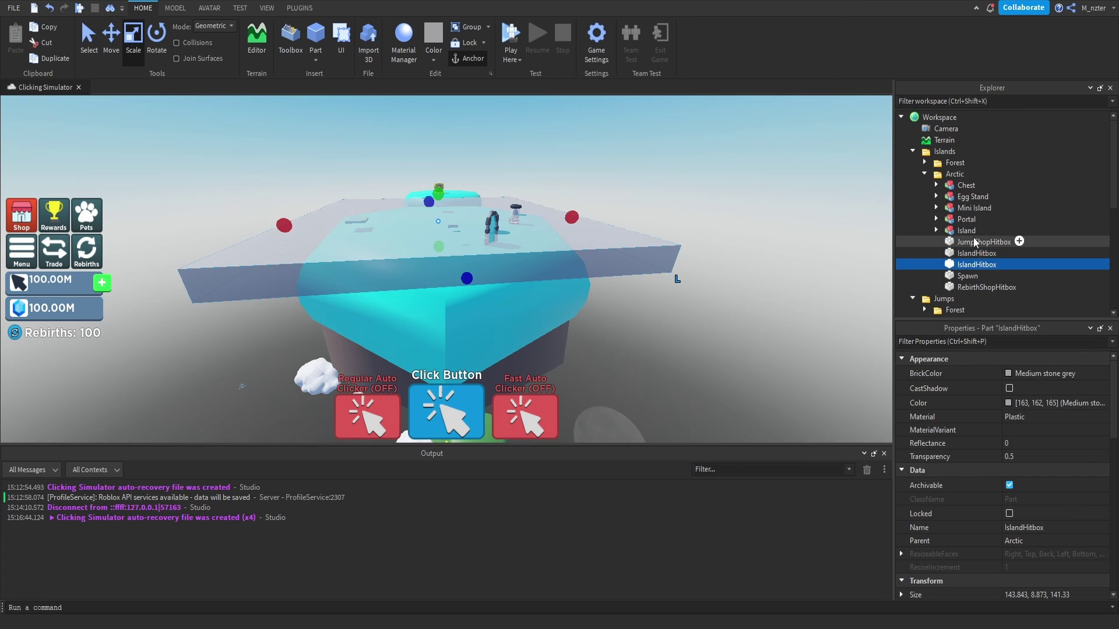
key(ctrl+x)
click(924, 174)
click(924, 162)
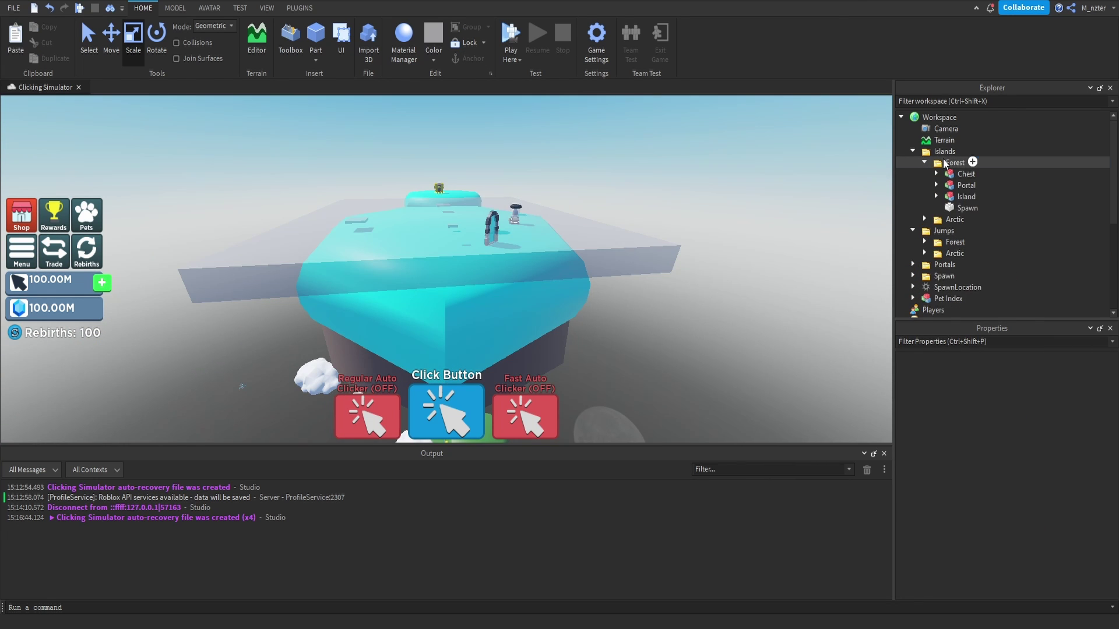
click(945, 163)
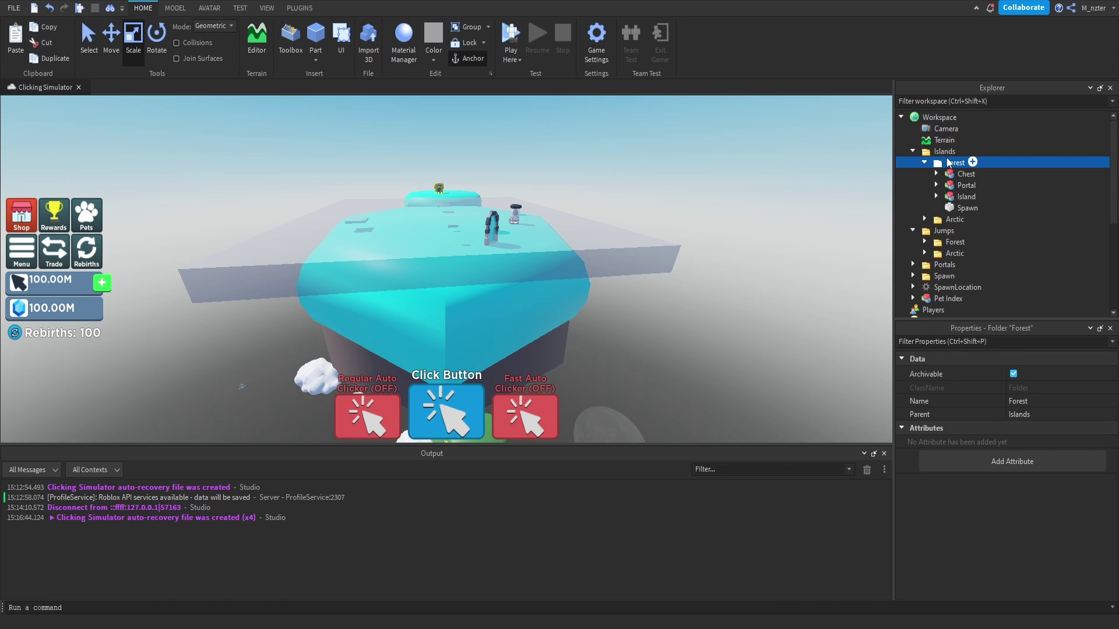
key(ctrl+shift+v)
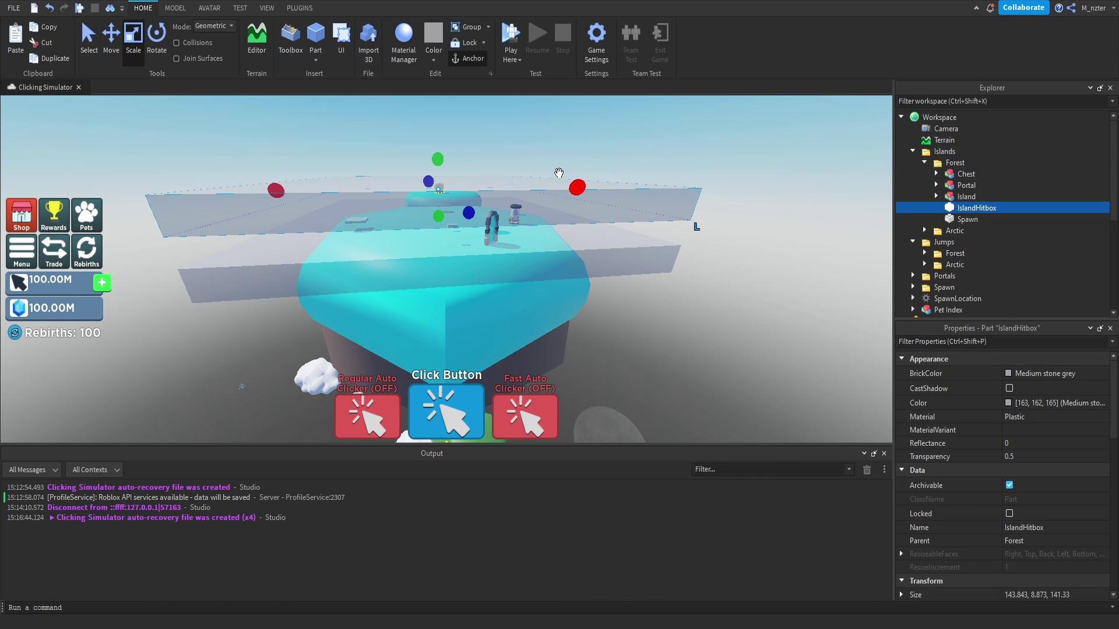
Lower the copied IslandHitbox to the top of the Forest island and resize it to about 130 by 281 studs.
key(ctrl+2)
mouse_move(438, 152)
right_down()
mouse_move(438, 170)
mouse_move(440, 159)
right_up()
scroll(438, 170, up, 10)
key(ctrl+3)
drag(324, 203, 371, 205)
drag(557, 357, 542, 315)
right_drag(543, 314, 562, 306)
drag(630, 200, 615, 206)
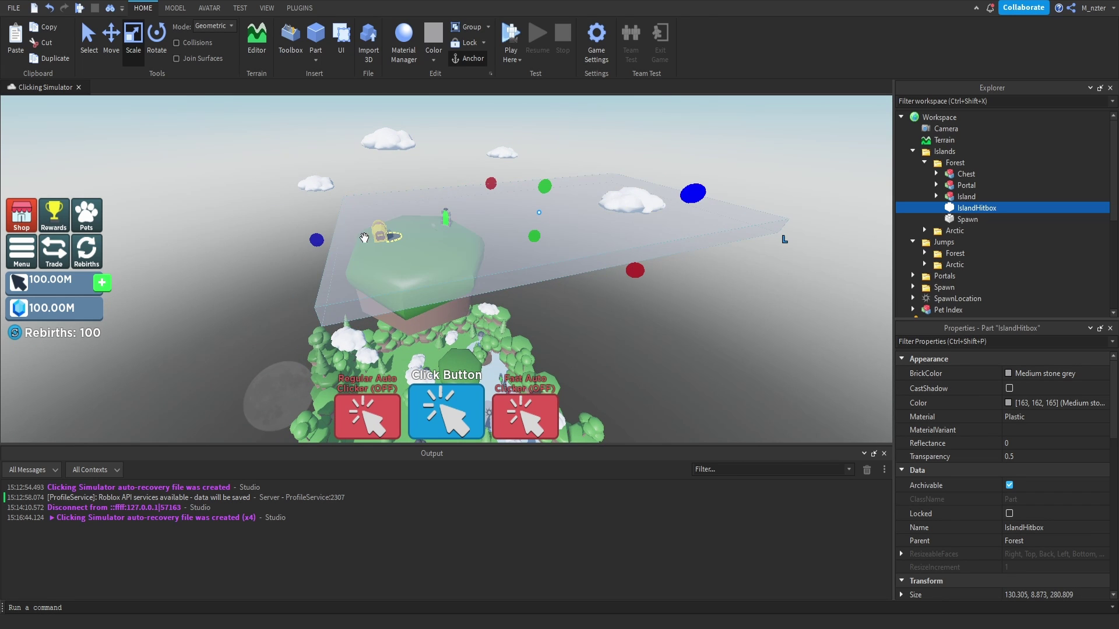
drag(307, 243, 155, 258)
right_drag(362, 247, 345, 246)
drag(371, 212, 313, 205)
drag(576, 195, 660, 278)
right_drag(660, 278, 654, 273)
key(ctrl+z)
key(ctrl+z)
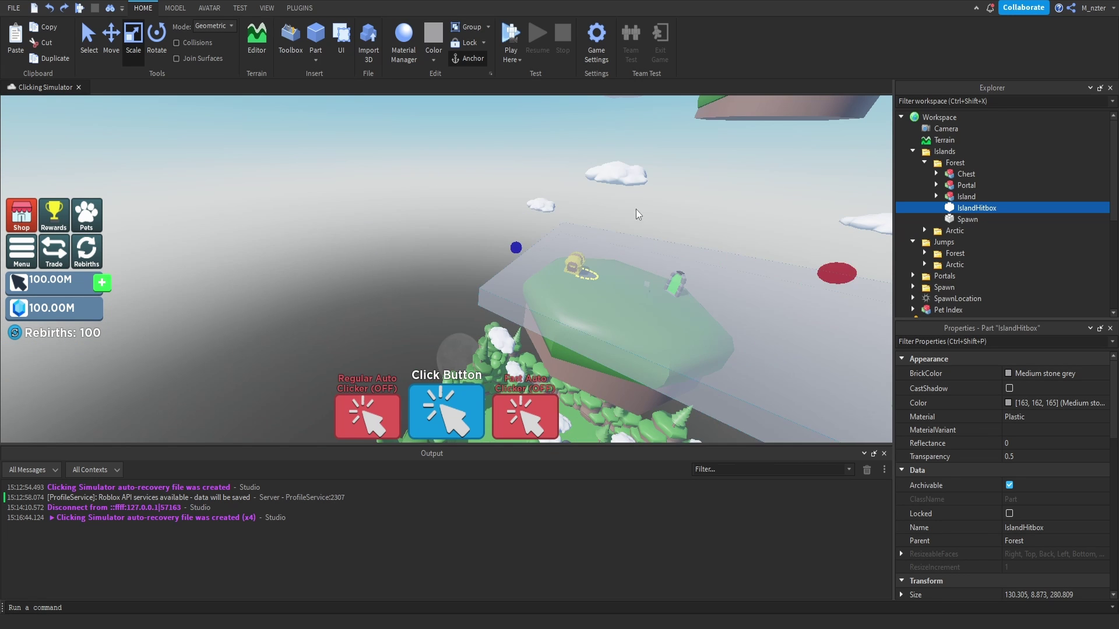
Shrink the Forest IslandHitbox to about 90 by 93 studs so it fits around the Forest island.
right_drag(637, 210, 649, 215)
drag(737, 181, 491, 216)
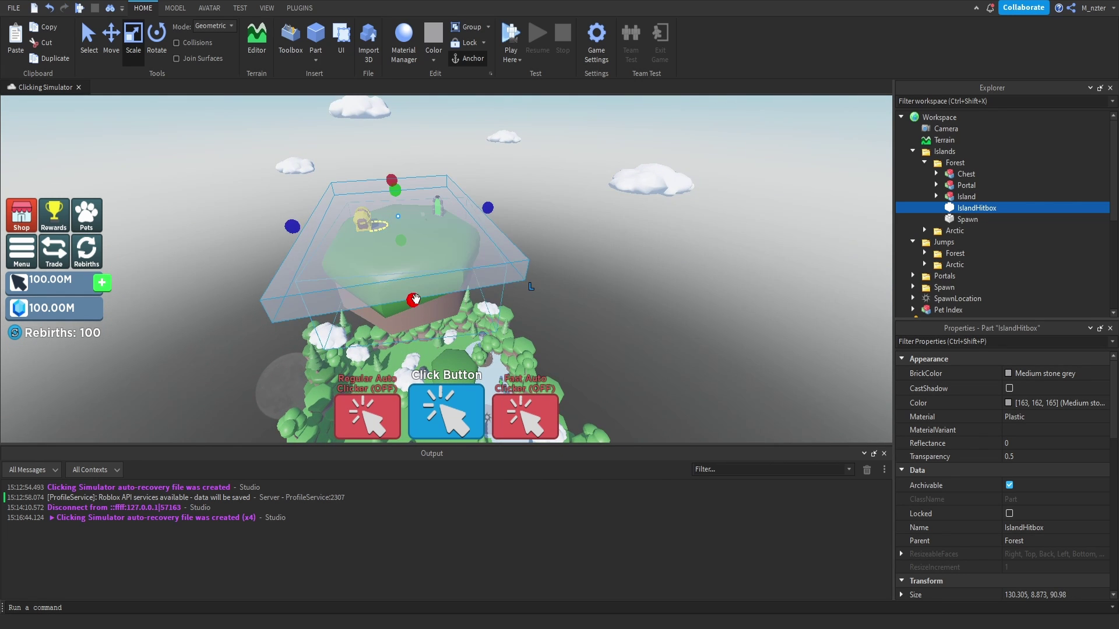
drag(414, 300, 411, 286)
right_drag(413, 274, 414, 269)
drag(526, 320, 495, 291)
right_drag(466, 262, 461, 230)
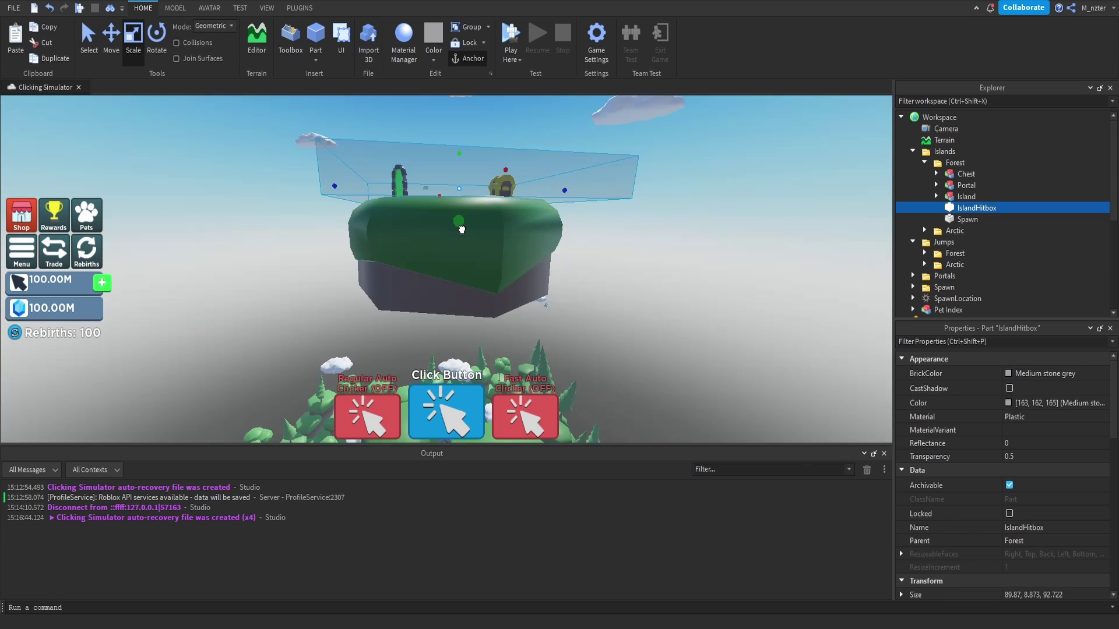
Increase the Forest IslandHitbox's height to about 13.3 studs and widen it to about 96 by 100 studs.
drag(463, 230, 463, 228)
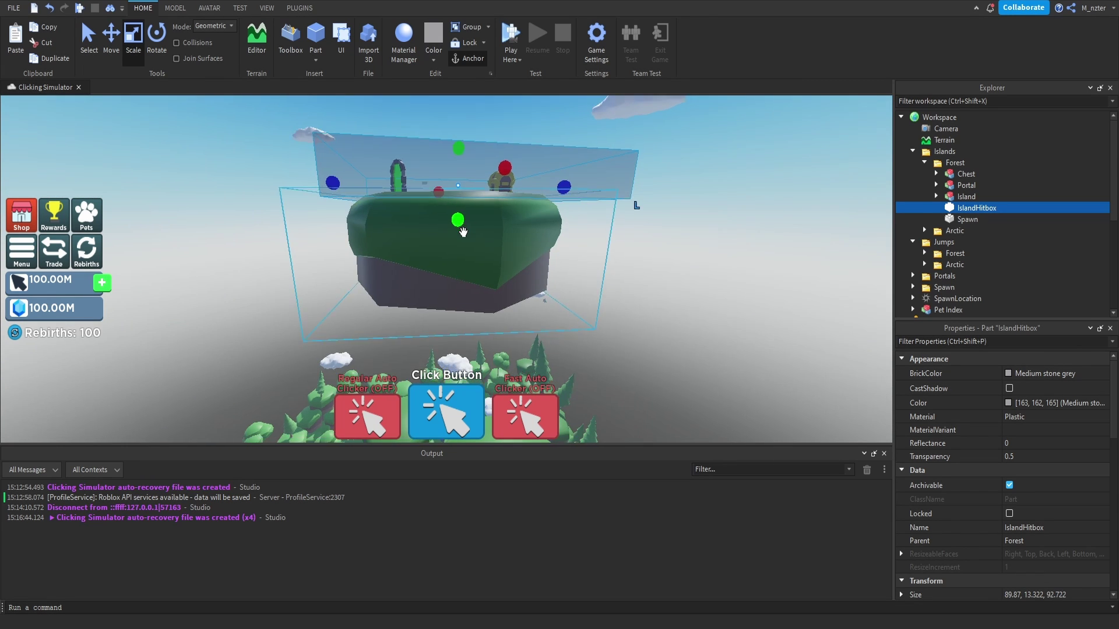
right_drag(464, 228, 466, 233)
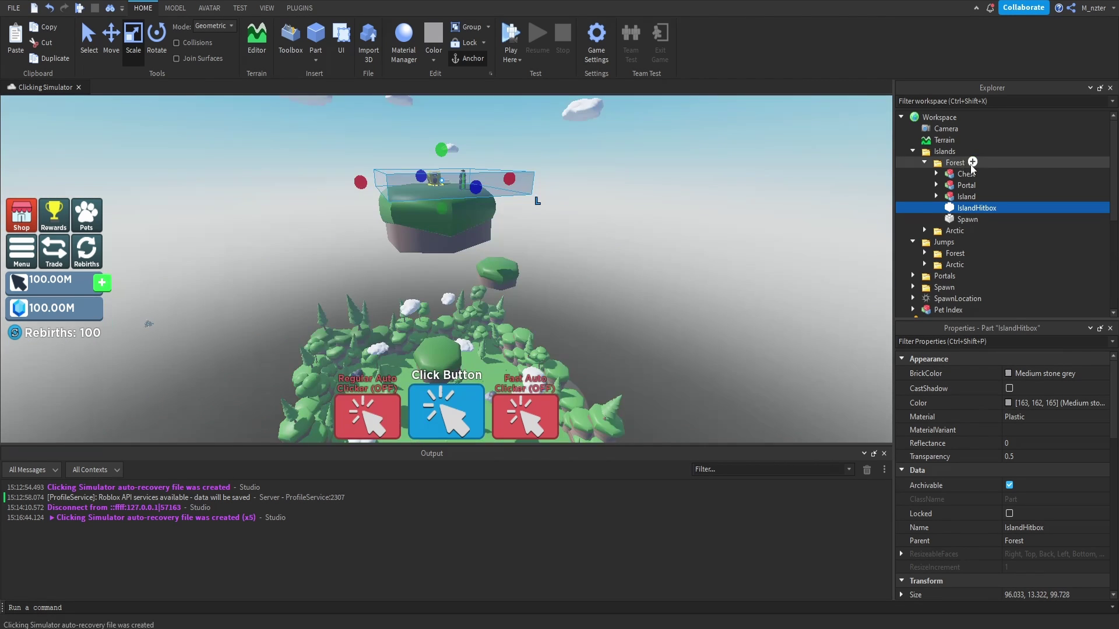
click(924, 162)
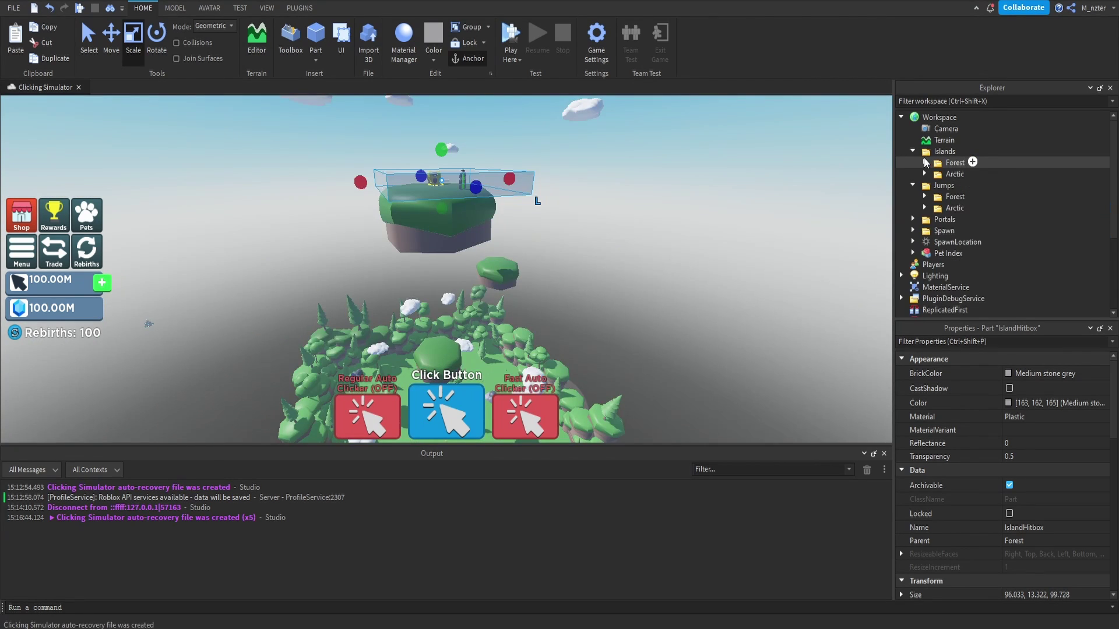
key(a)
key(d)
right_drag(736, 184, 735, 175)
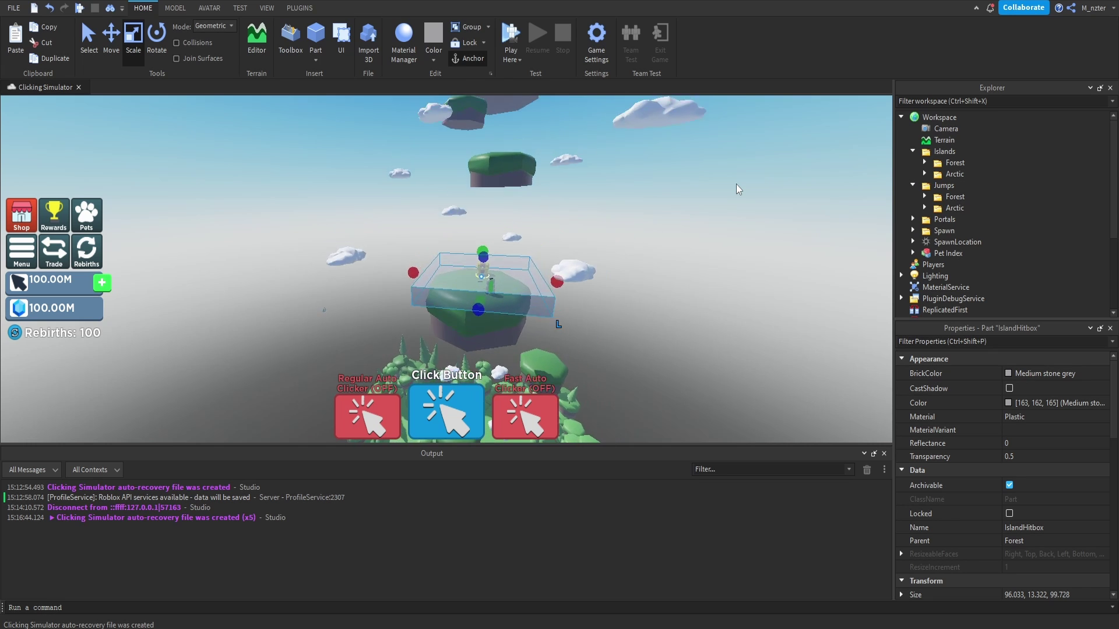
click(737, 183)
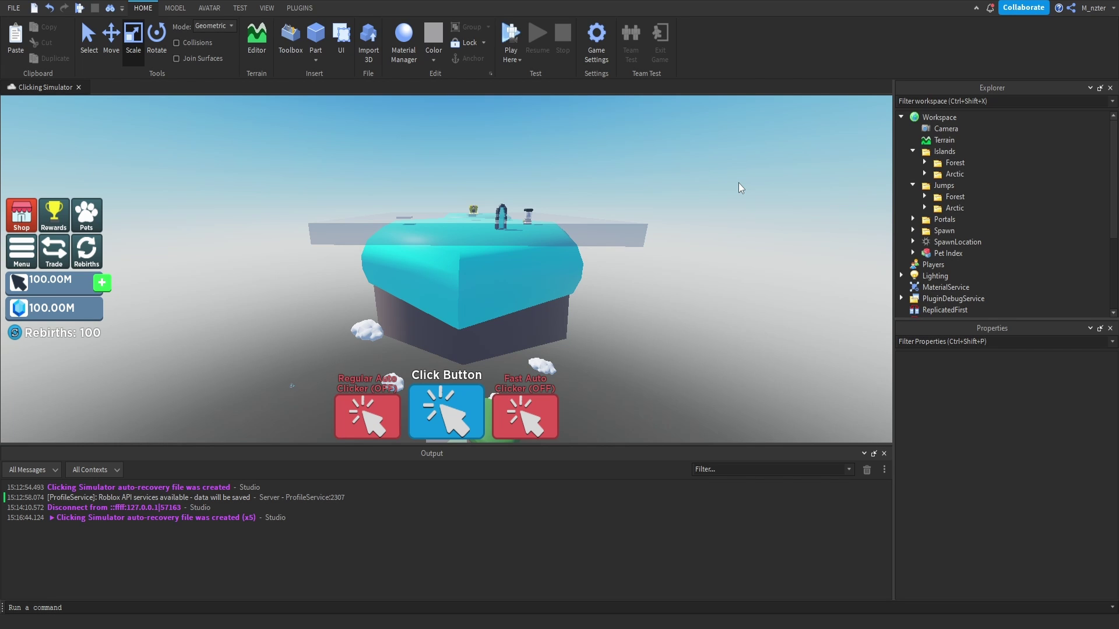
Duplicate the Arctic folder in Jumps, raise the copy above the Arctic island and rotate it.
click(949, 208)
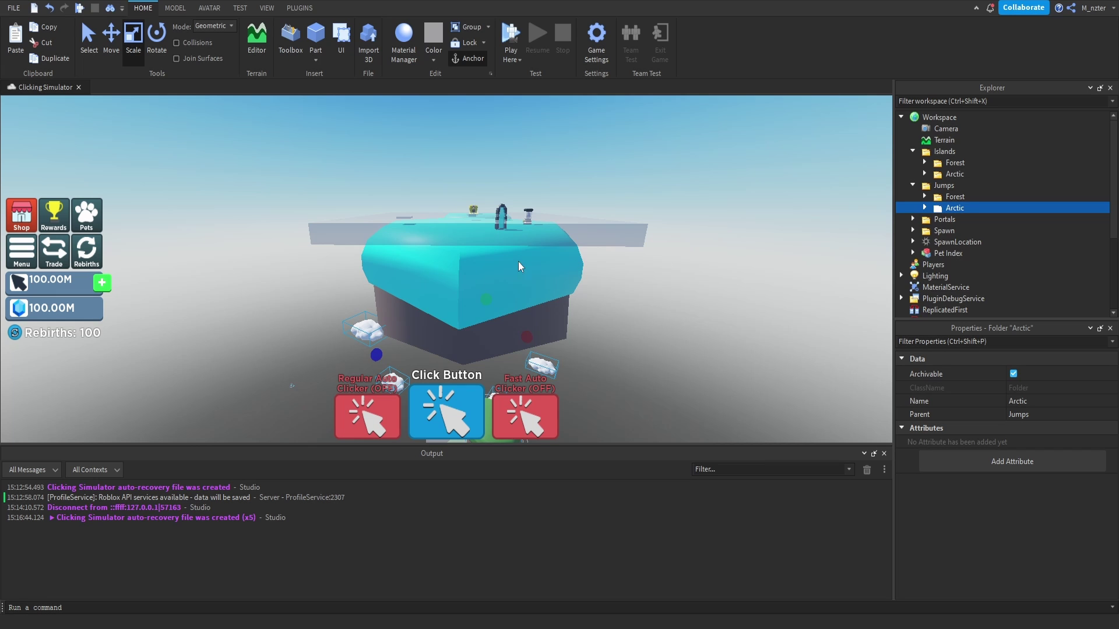
key(ctrl+d)
key(ctrl+2)
drag(486, 342, 547, 123)
key(ctrl+r)
right_drag(513, 235, 539, 235)
Duplicate the Arctic folder in Islands and raise the copy straight up above the duplicated jumps.
click(954, 174)
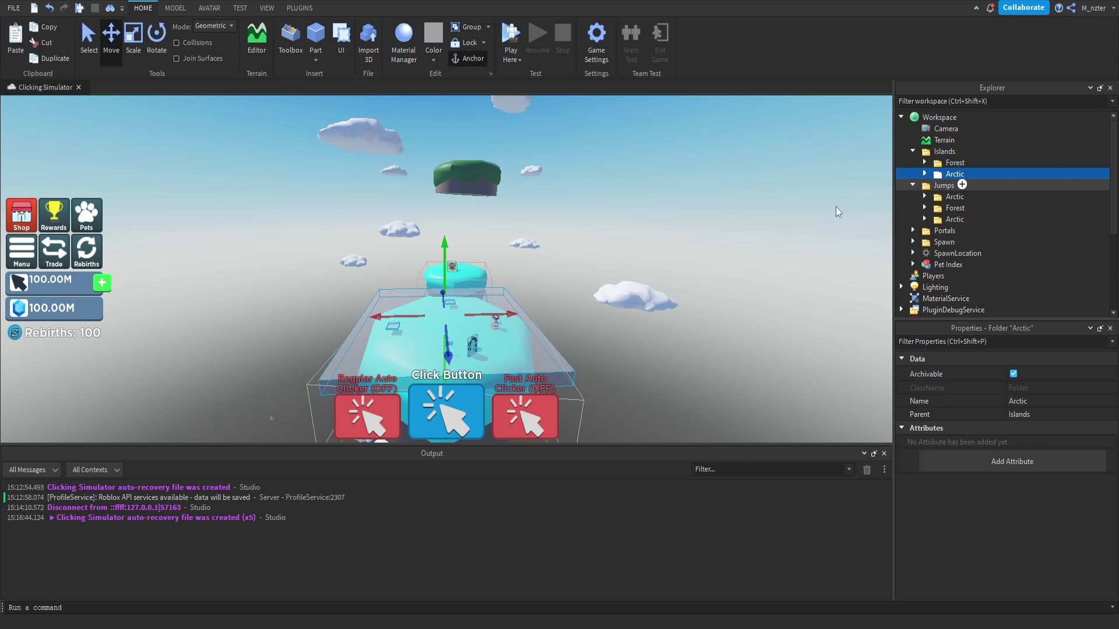
key(ctrl+d)
key(e)
drag(445, 277, 450, 244)
right_drag(450, 244, 450, 244)
drag(450, 244, 450, 243)
right_drag(450, 244, 450, 244)
drag(450, 244, 450, 245)
right_drag(450, 244, 450, 245)
key(e)
drag(450, 245, 450, 252)
right_drag(451, 253, 452, 251)
key(e)
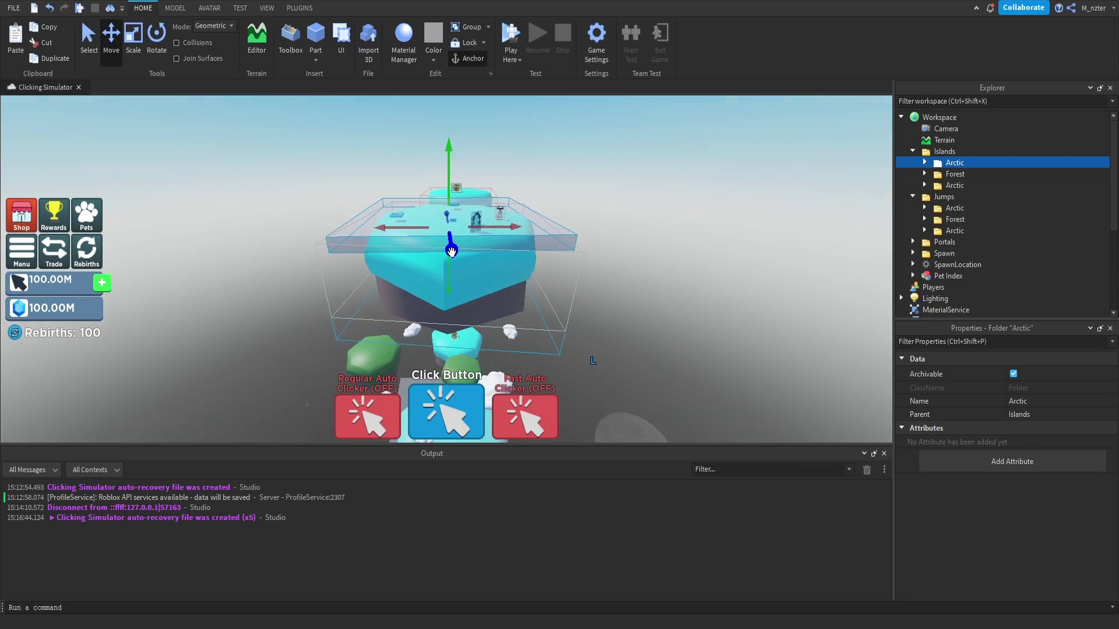
Rename the duplicated Arctic folders in both Islands and Jumps to Volcano.
double_click(937, 166)
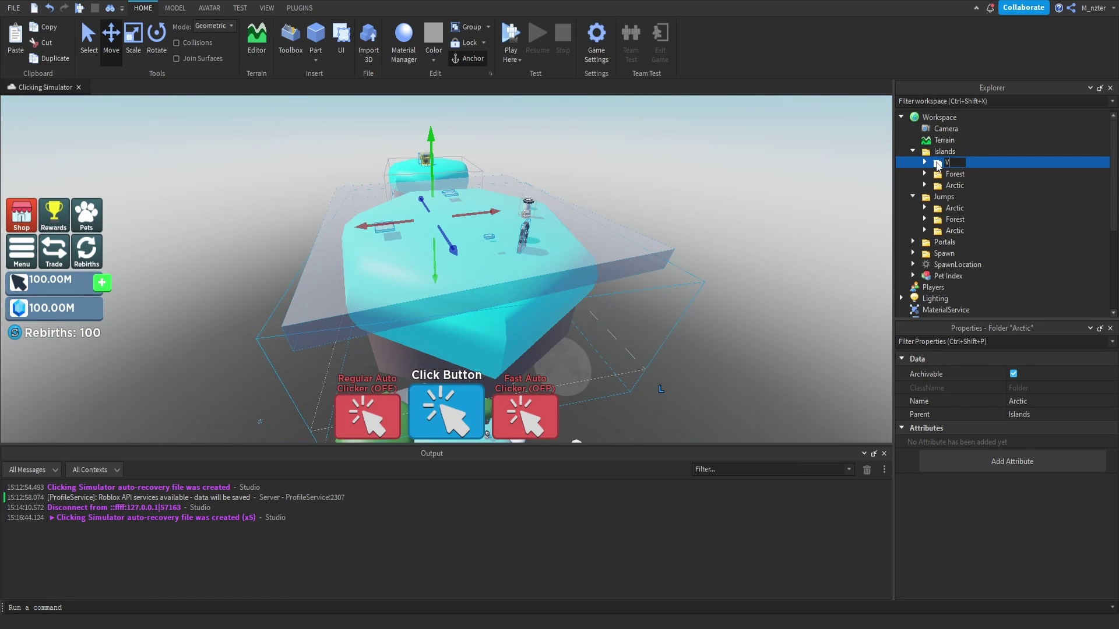
click(959, 228)
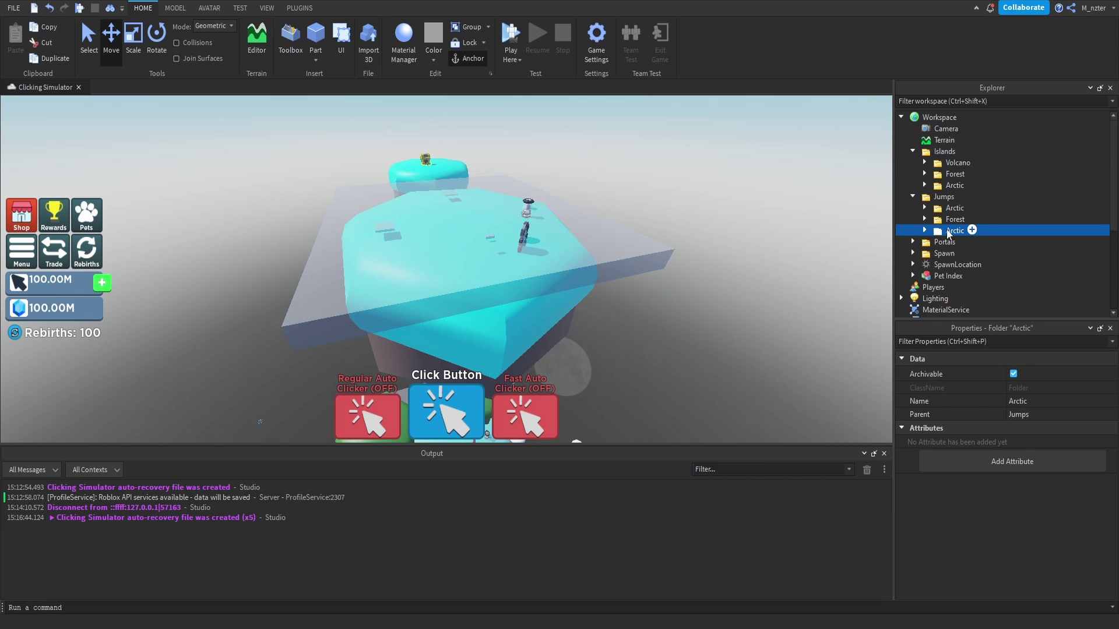
key(f)
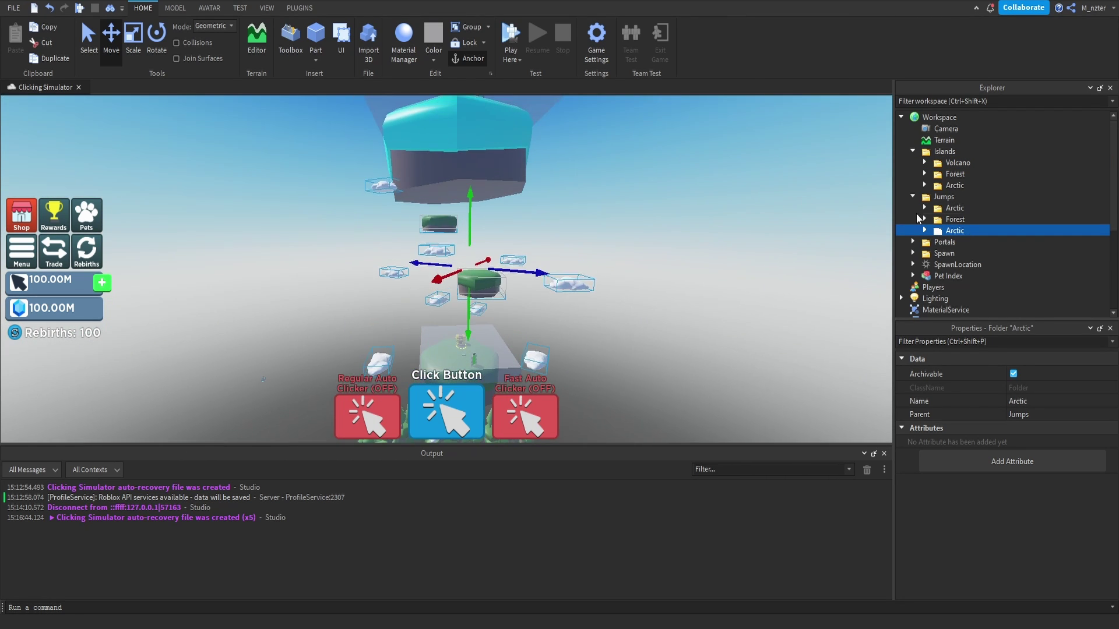
click(946, 208)
key(f)
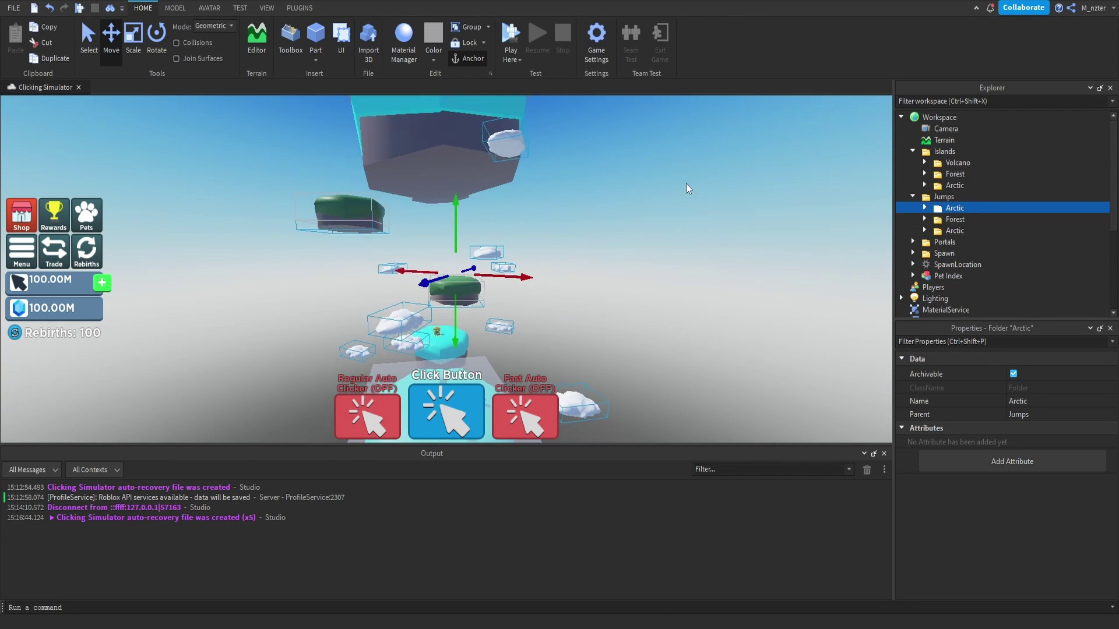
double_click(956, 211)
text(Volcano)
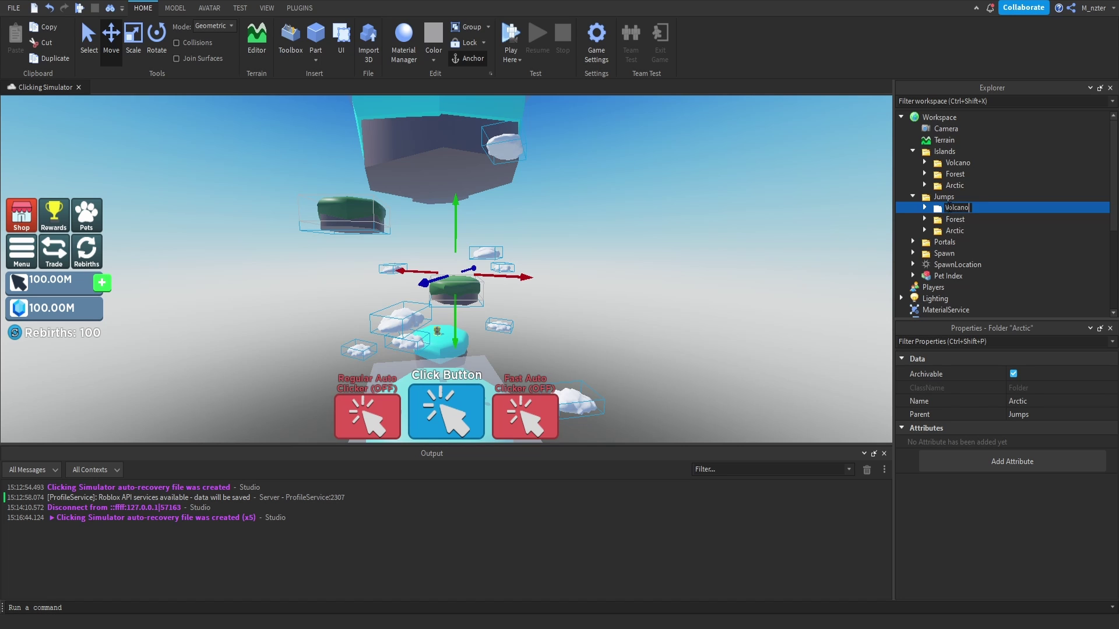
key(Return)
Set the BrickColor of the Volcano island's Meshes/cliff grass part to red.
right_drag(693, 163, 684, 161)
scroll(553, 193, up, 10)
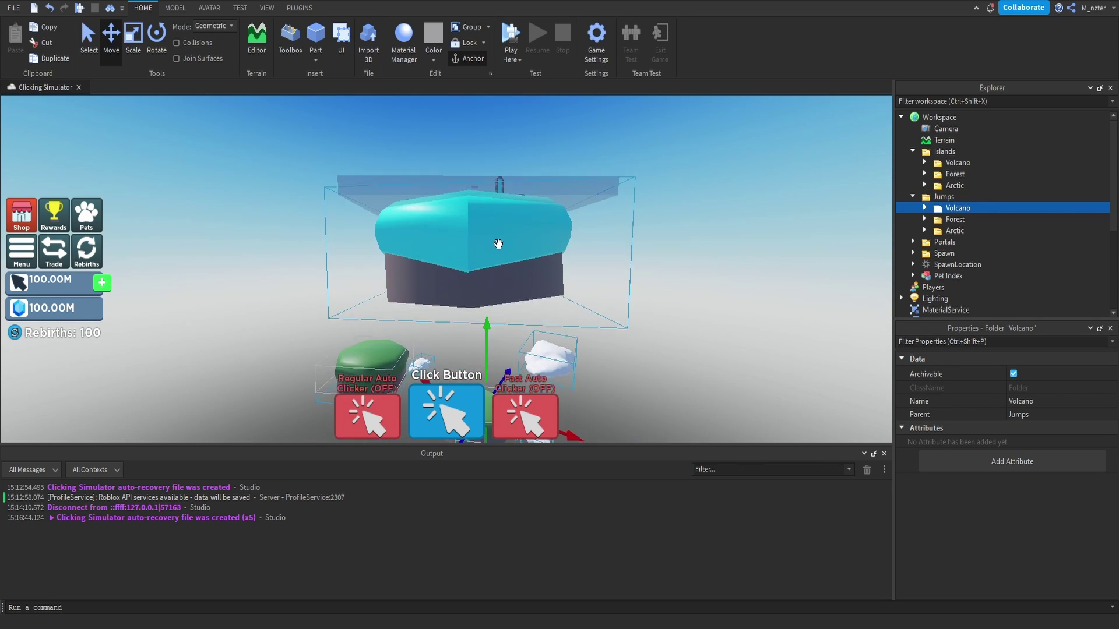
click(497, 247)
right_drag(497, 247, 509, 282)
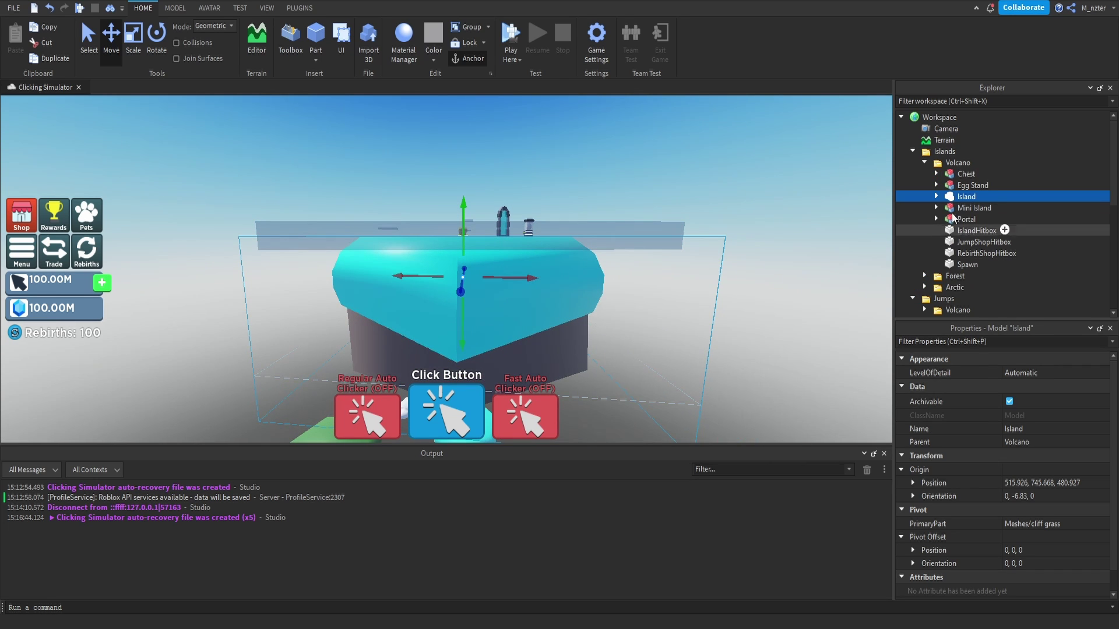
click(937, 196)
click(993, 208)
click(1048, 373)
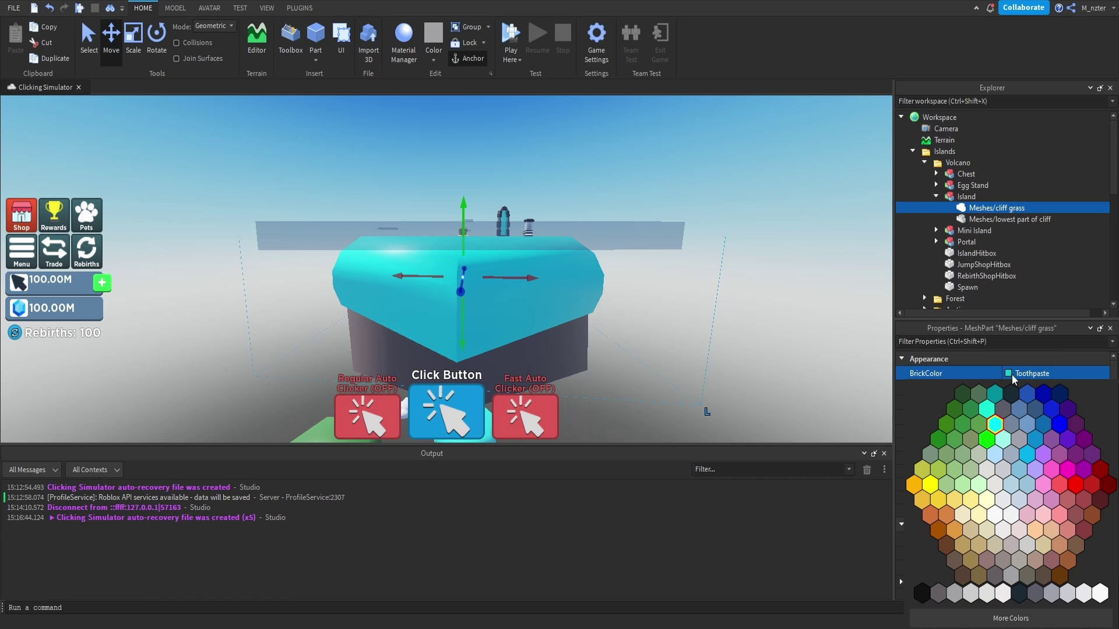
click(1077, 488)
click(747, 266)
Set the BrickColor of the Portal mesh inside the Volcano portal to red.
right_drag(747, 266, 746, 262)
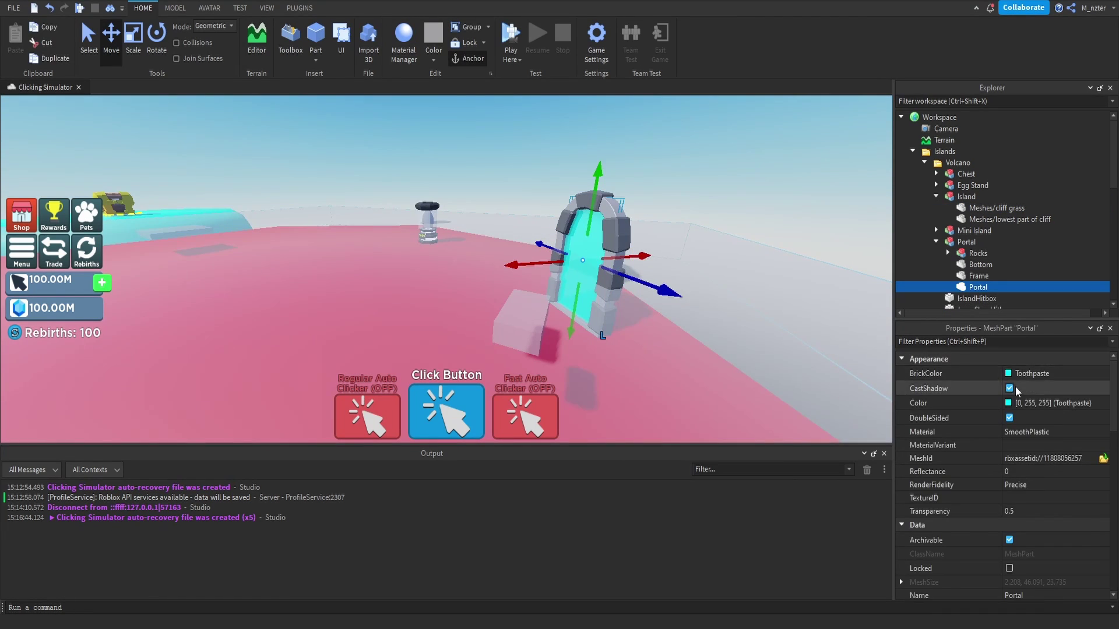
click(1049, 372)
click(1076, 487)
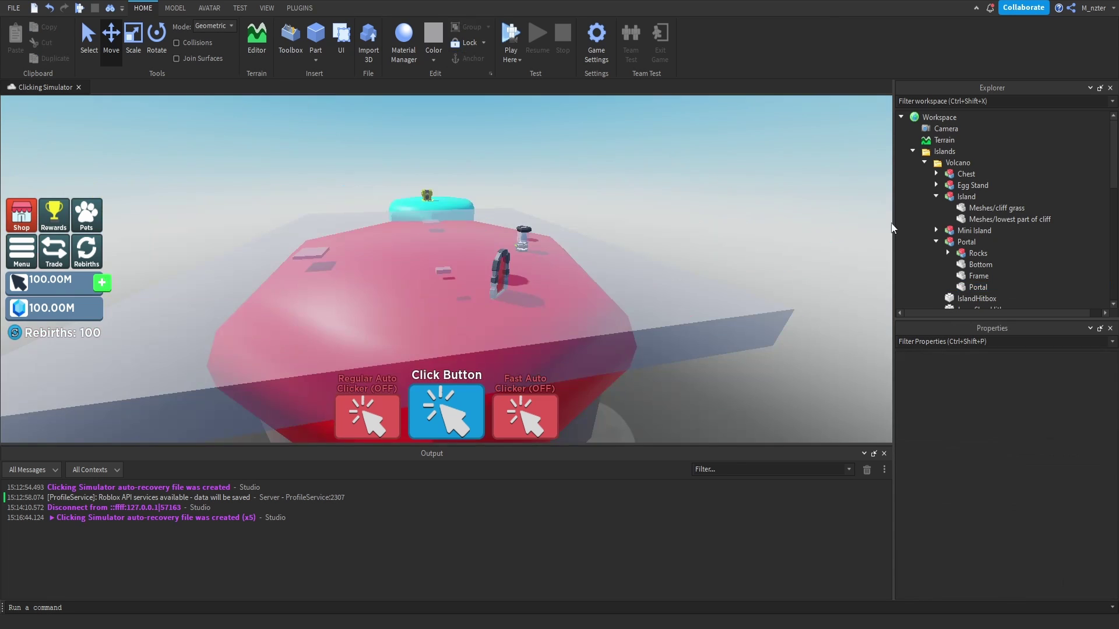
Delete the Mini Island and Chest models from the Volcano folder.
click(936, 197)
click(939, 217)
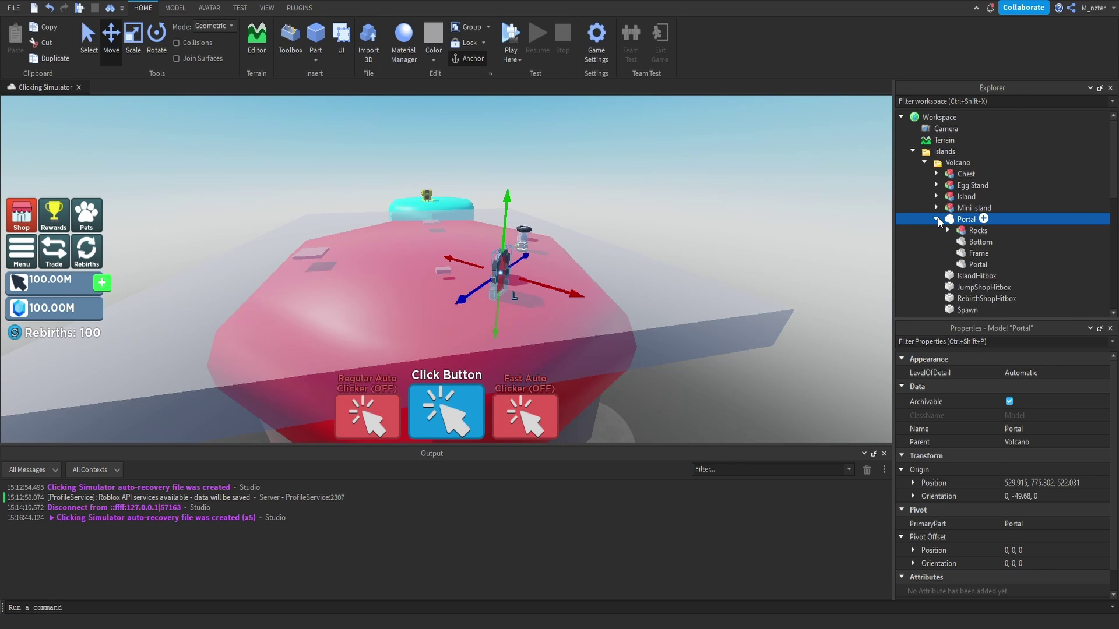
click(937, 219)
click(958, 210)
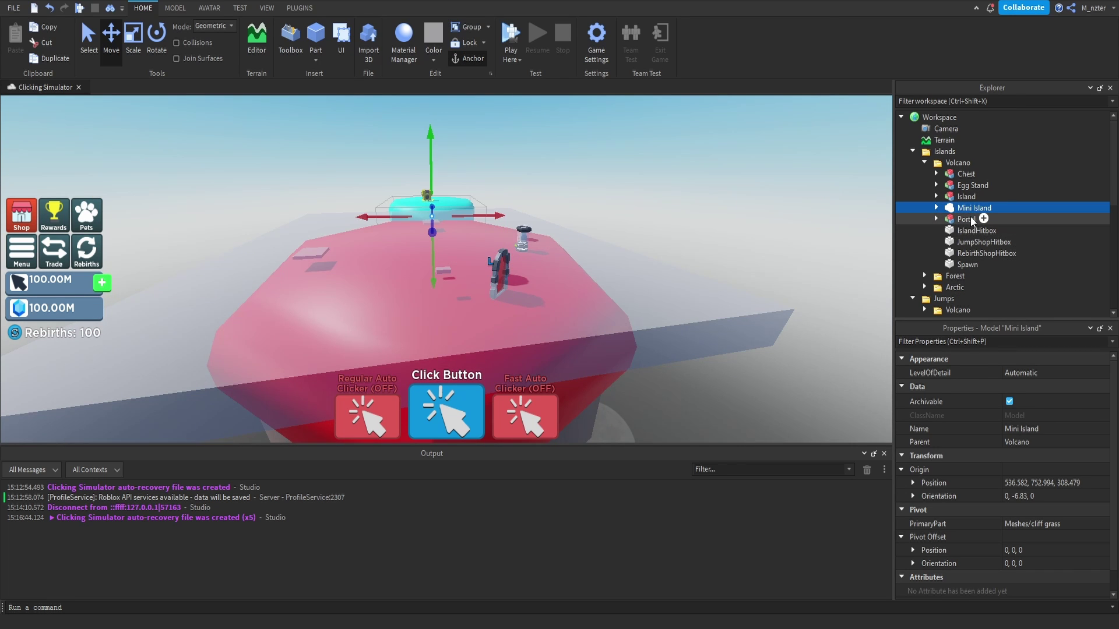
ctrl+click(971, 176)
key(Delete)
Look over the Volcano island's remaining parts and view the whole stack of islands from a distance.
right_drag(644, 210, 642, 205)
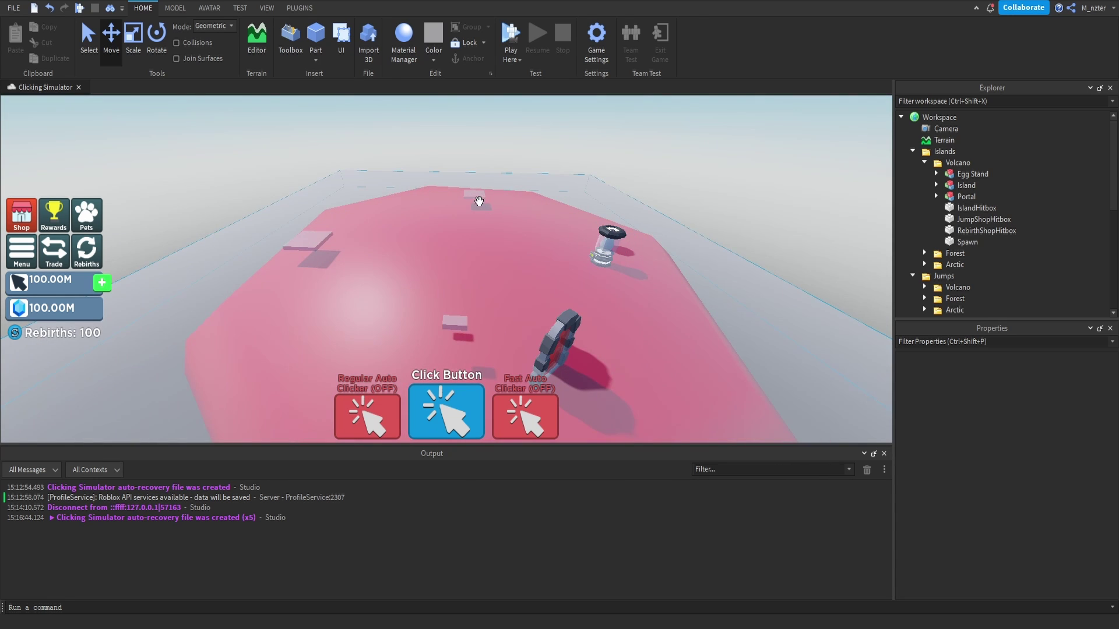
right_drag(392, 261, 392, 261)
key(a)
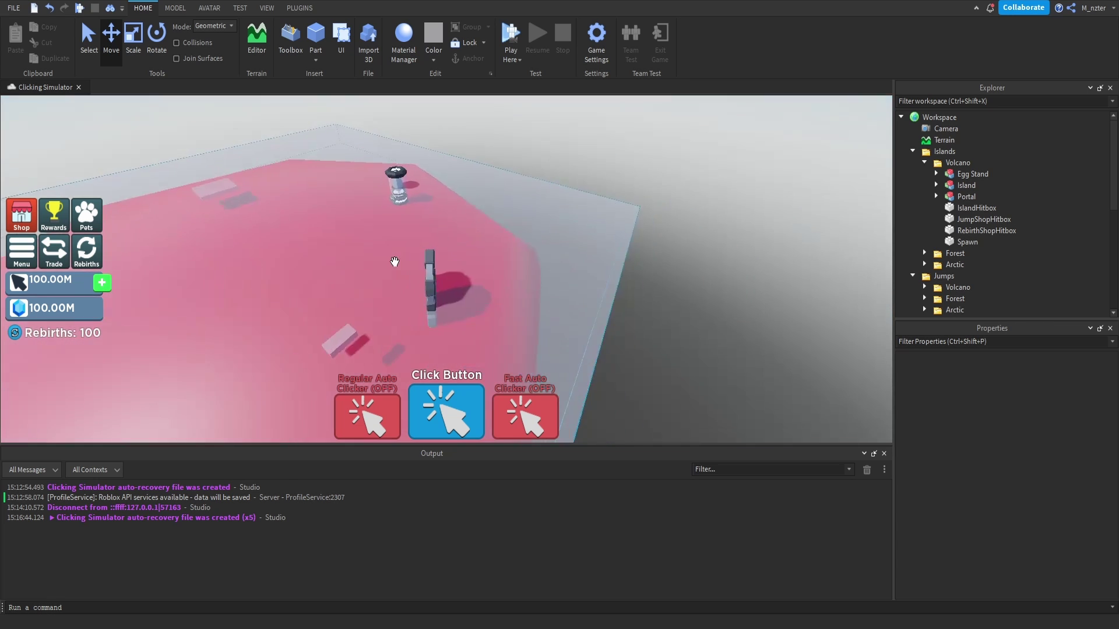
right_drag(436, 338, 436, 338)
key(a)
scroll(436, 338, down, 5)
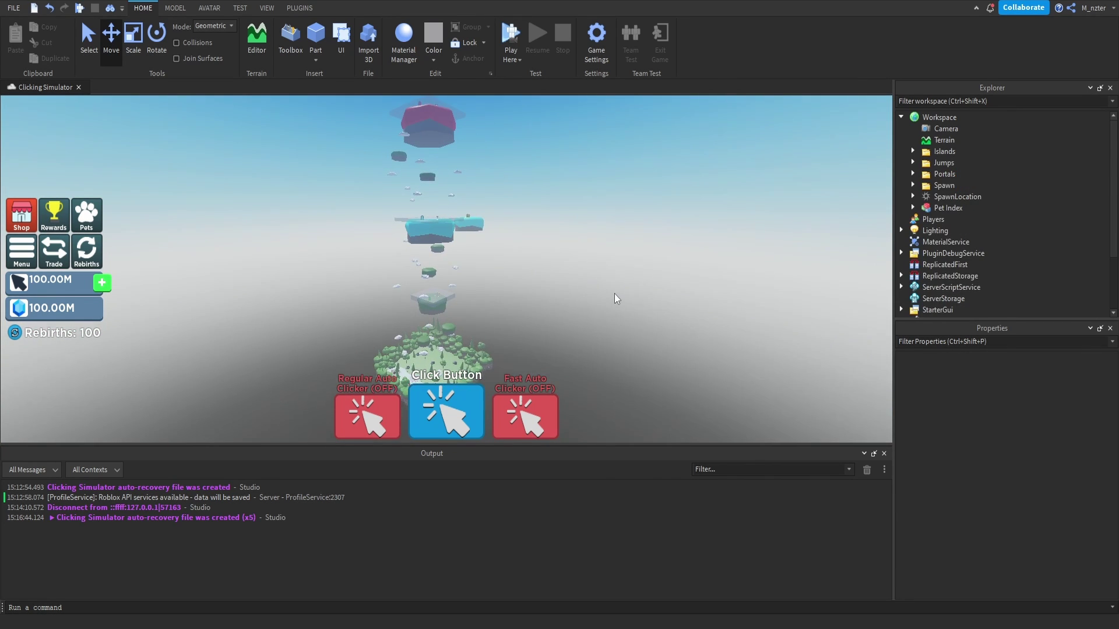
right_drag(614, 293, 614, 294)
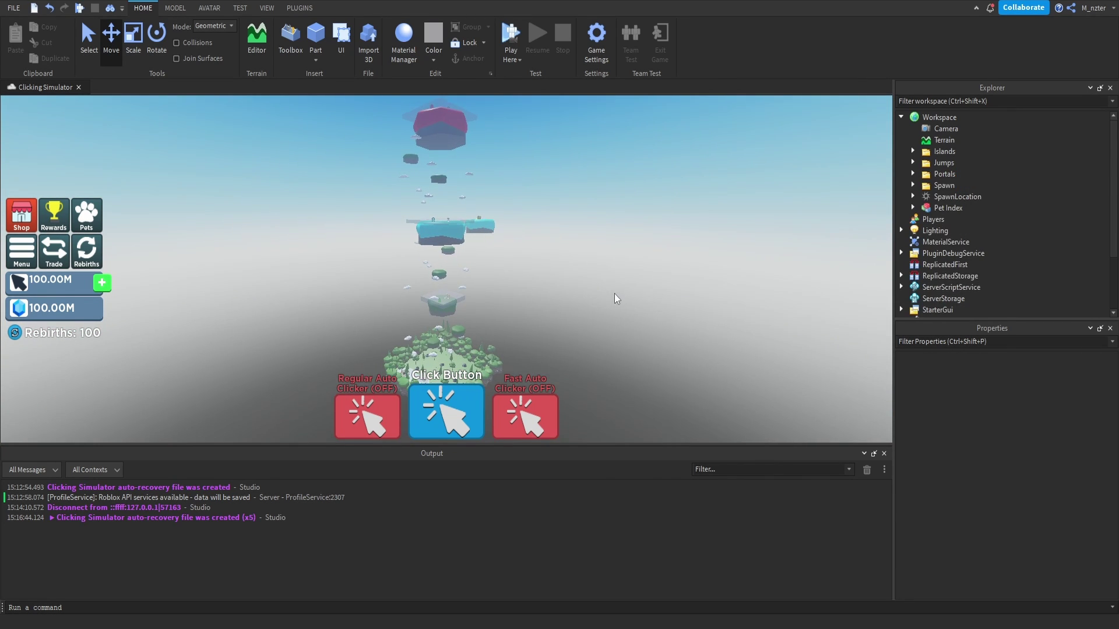